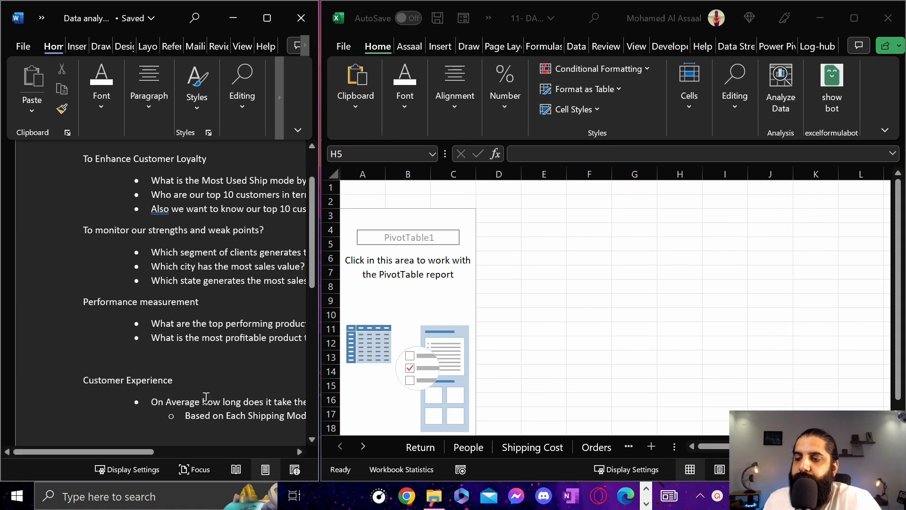
Bring the question list in the Word document fully into view and select the empty PivotTable in the Excel workbook
{"action": "scroll", "coordinate": [193, 321], "scroll_direction": "down", "scroll_amount": 3, "text": "ctrl"}
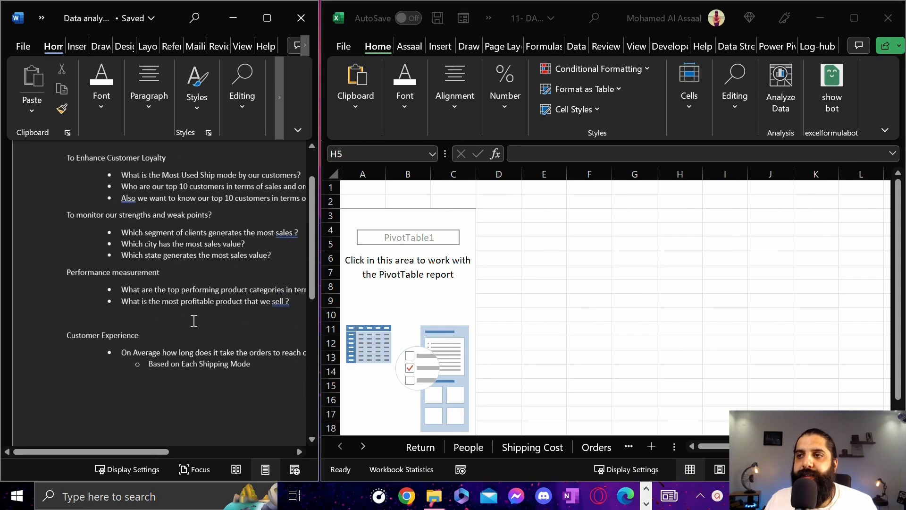
{"action": "left_click_drag", "start_coordinate": [139, 451], "coordinate": [149, 451]}
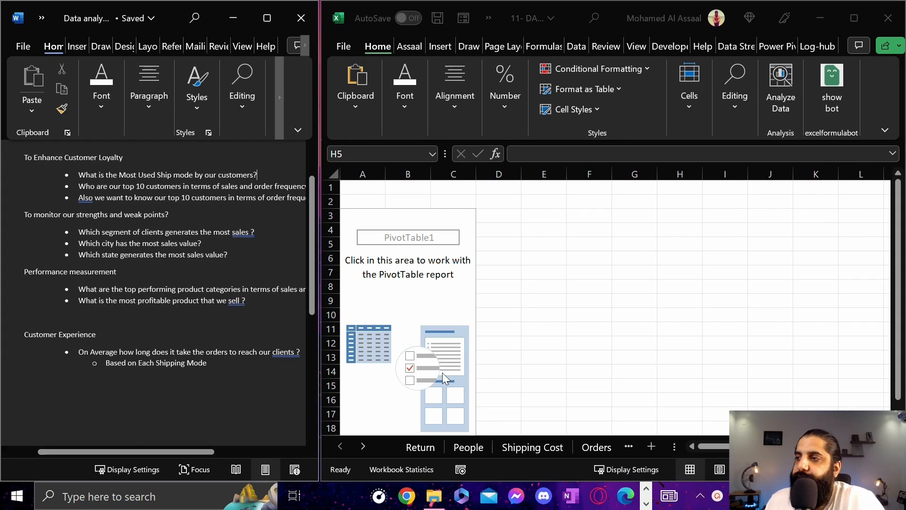
{"action": "left_click", "coordinate": [589, 286]}
{"action": "left_click", "coordinate": [439, 276]}
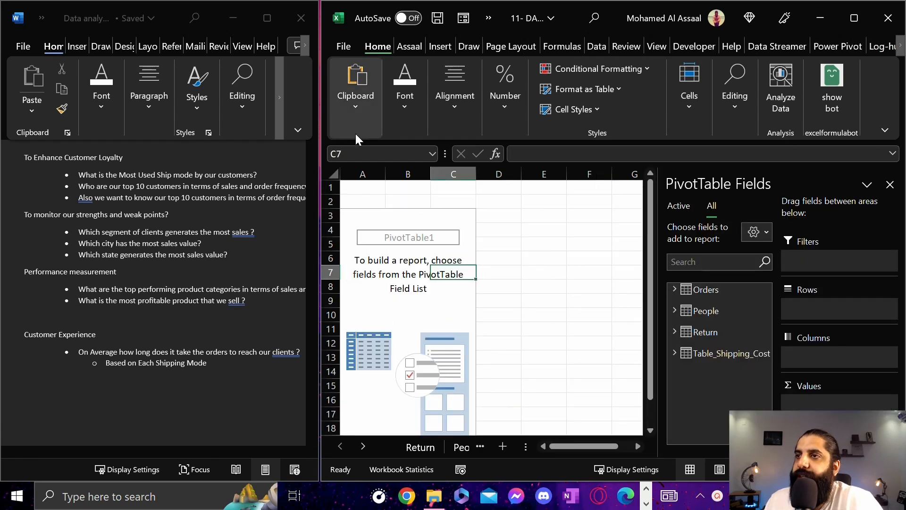
{"action": "left_click", "coordinate": [884, 131]}
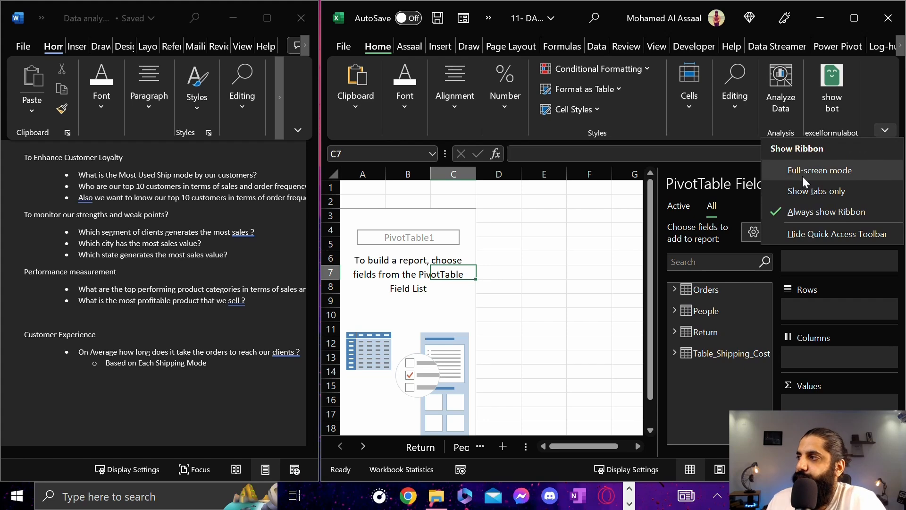
{"action": "left_click", "coordinate": [802, 171]}
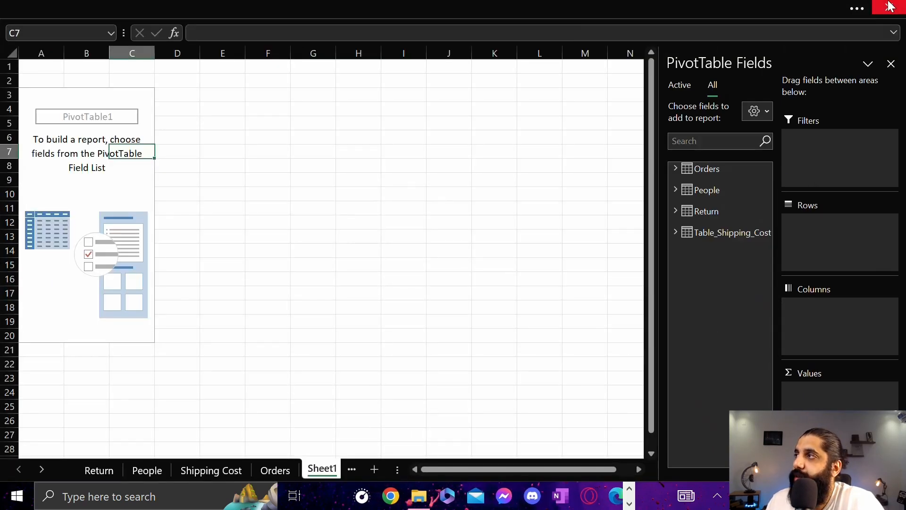
{"action": "left_click", "coordinate": [857, 10]}
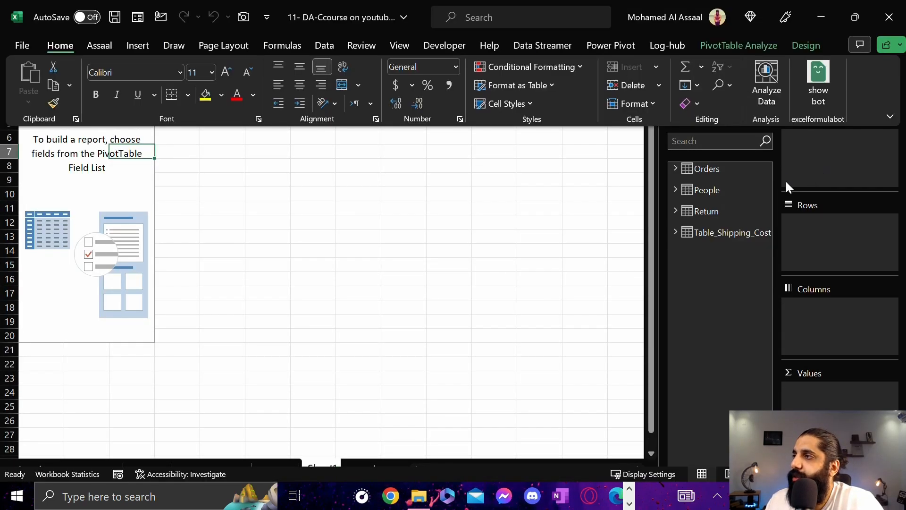
Set the Excel ribbon to show tabs only
{"action": "left_click", "coordinate": [886, 131]}
{"action": "left_click", "coordinate": [829, 191]}
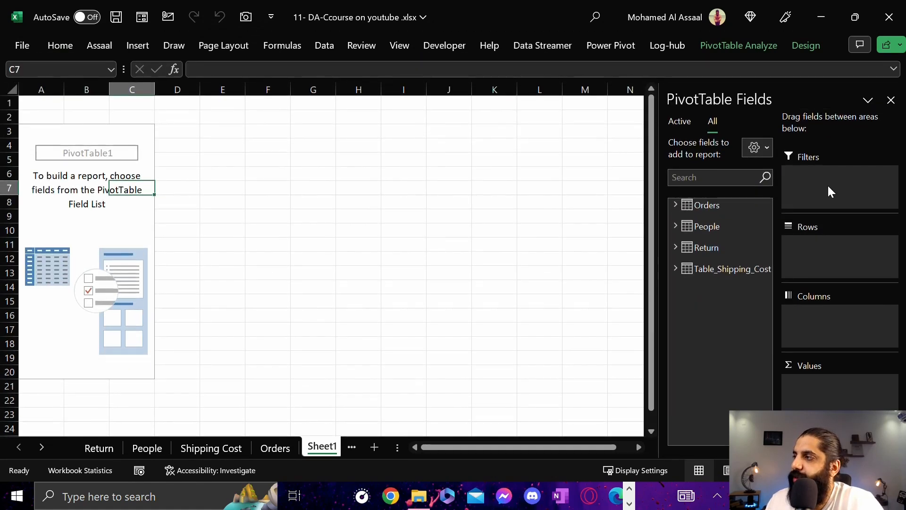
Restore the workbook window and fit it beside the Word document, with more room for the sheet names
{"action": "left_click", "coordinate": [860, 15]}
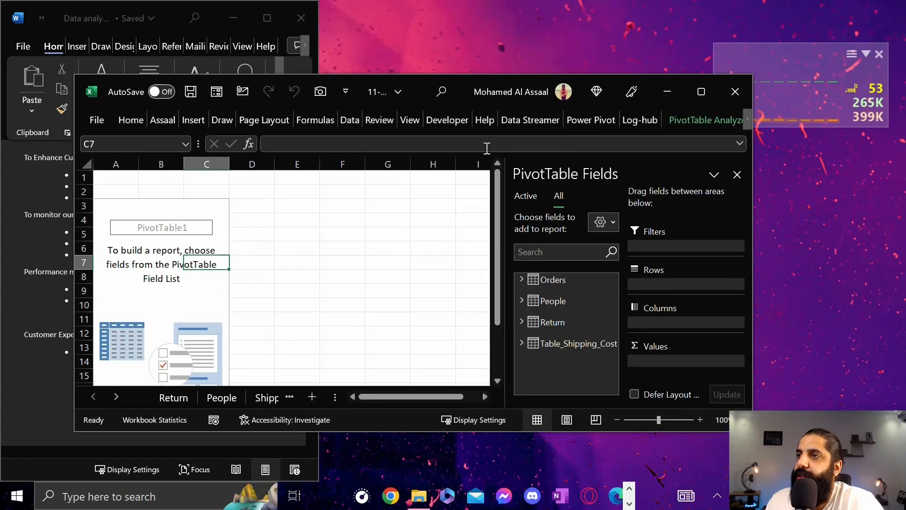
{"action": "left_click_drag", "start_coordinate": [413, 77], "coordinate": [904, 206]}
{"action": "left_click", "coordinate": [552, 173]}
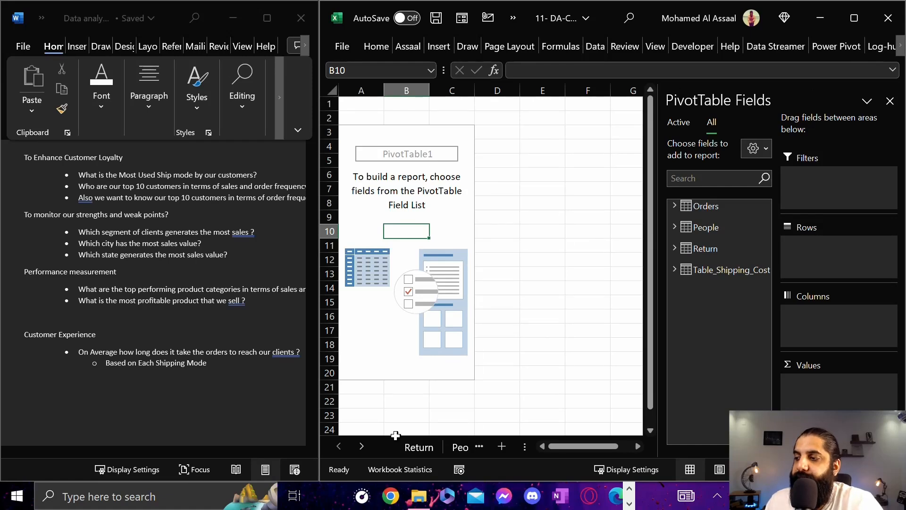
{"action": "left_click_drag", "start_coordinate": [530, 443], "coordinate": [605, 431]}
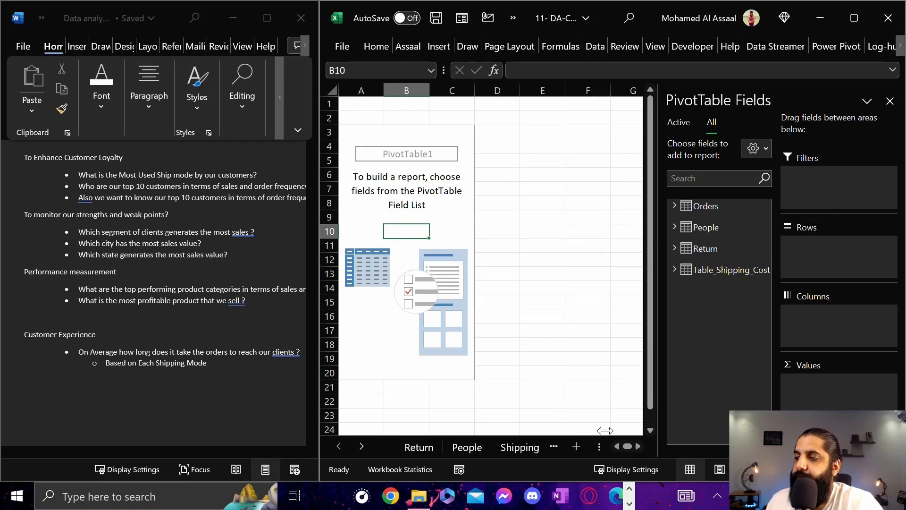
Read through the business questions in the Word document, from customer loyalty through customer experience
{"action": "left_click", "coordinate": [153, 229]}
{"action": "scroll", "coordinate": [150, 230], "scroll_direction": "down", "scroll_amount": 2}
{"action": "scroll", "coordinate": [156, 240], "scroll_direction": "up", "scroll_amount": 4}
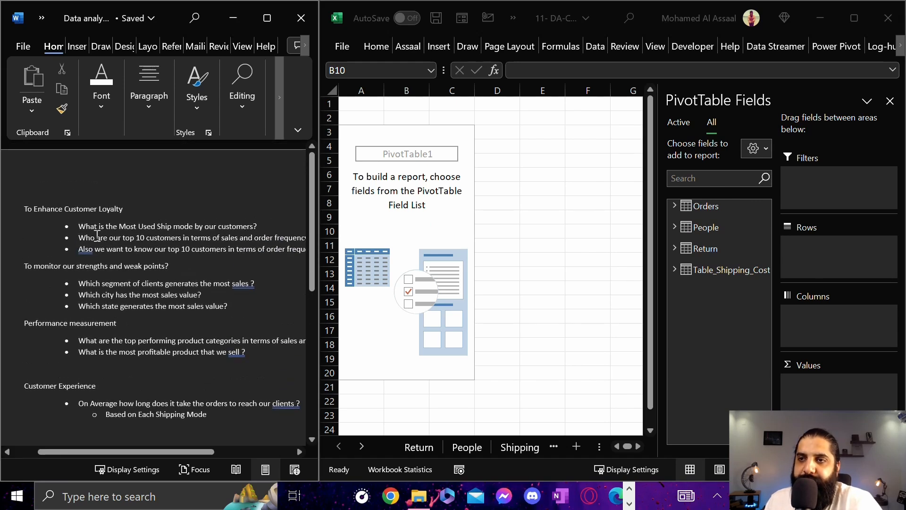
{"action": "scroll", "coordinate": [97, 230], "scroll_direction": "down", "scroll_amount": 1}
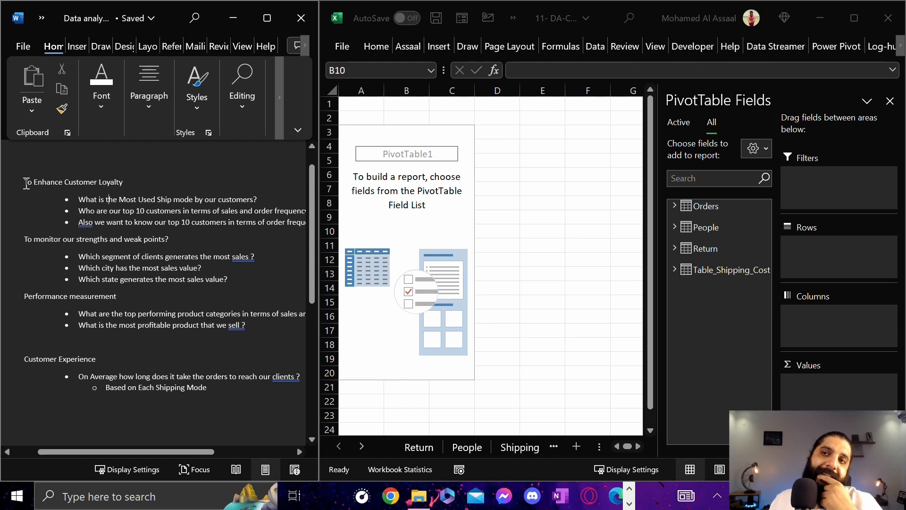
{"action": "left_click_drag", "start_coordinate": [26, 183], "coordinate": [129, 184]}
{"action": "left_click", "coordinate": [92, 262]}
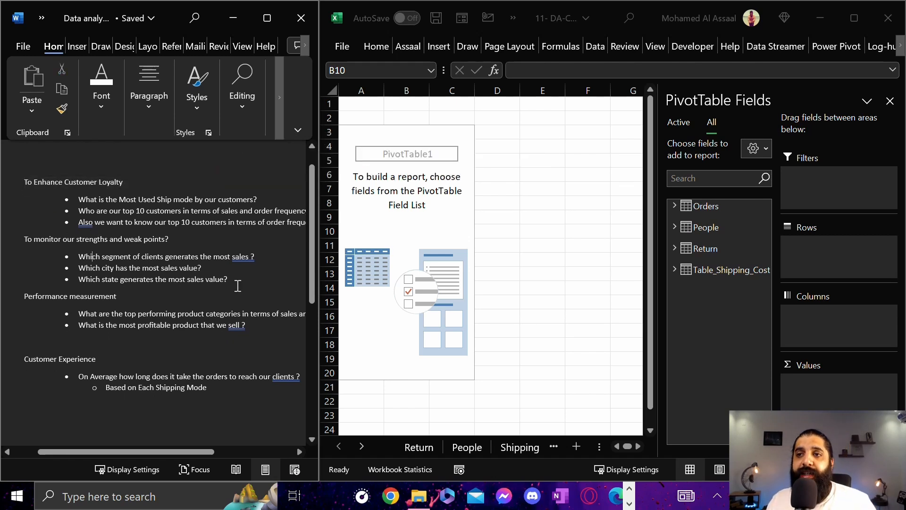
{"action": "left_click_drag", "start_coordinate": [26, 175], "coordinate": [228, 378]}
{"action": "left_click", "coordinate": [208, 261]}
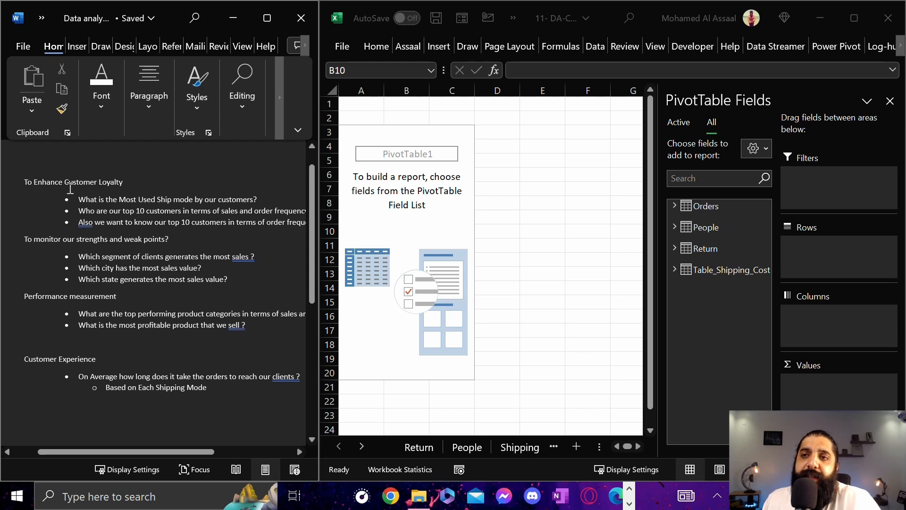
Review the customer loyalty questions in the Word document and highlight the one about the most used ship mode
{"action": "left_click_drag", "start_coordinate": [25, 183], "coordinate": [128, 183]}
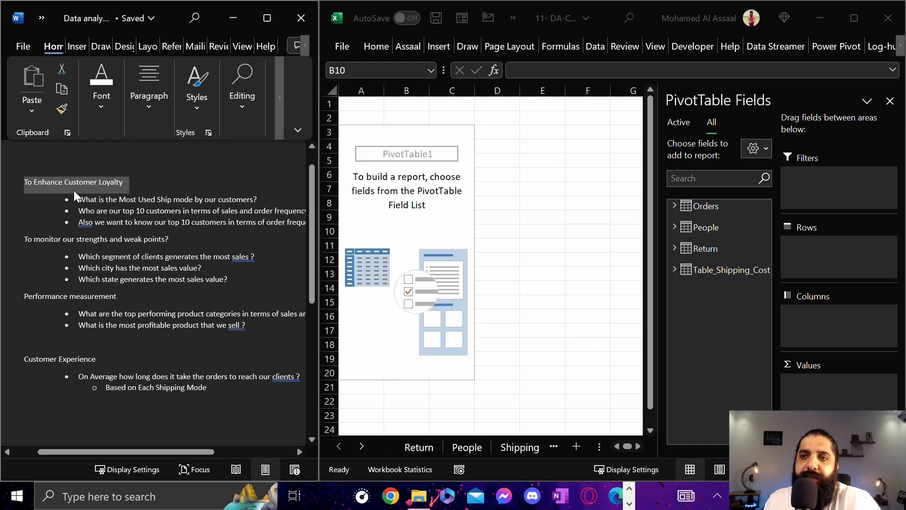
{"action": "left_click", "coordinate": [77, 188]}
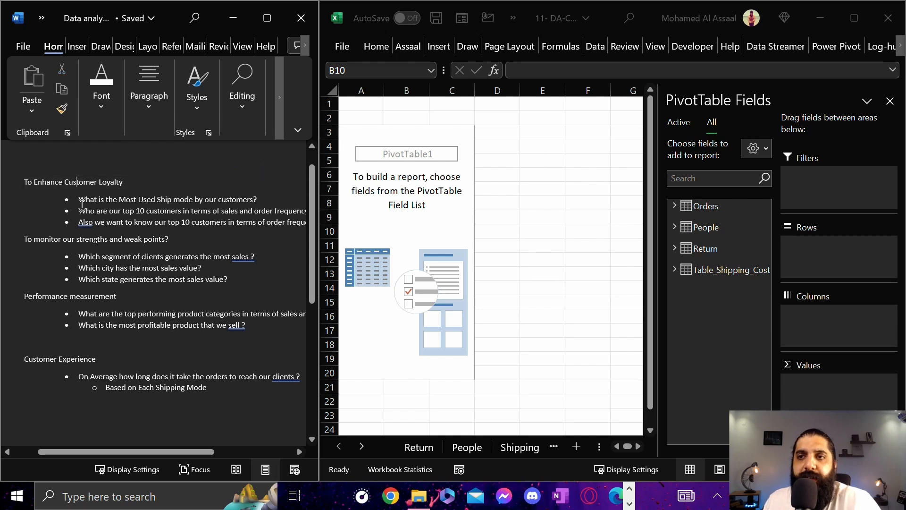
{"action": "left_click_drag", "start_coordinate": [77, 198], "coordinate": [249, 221]}
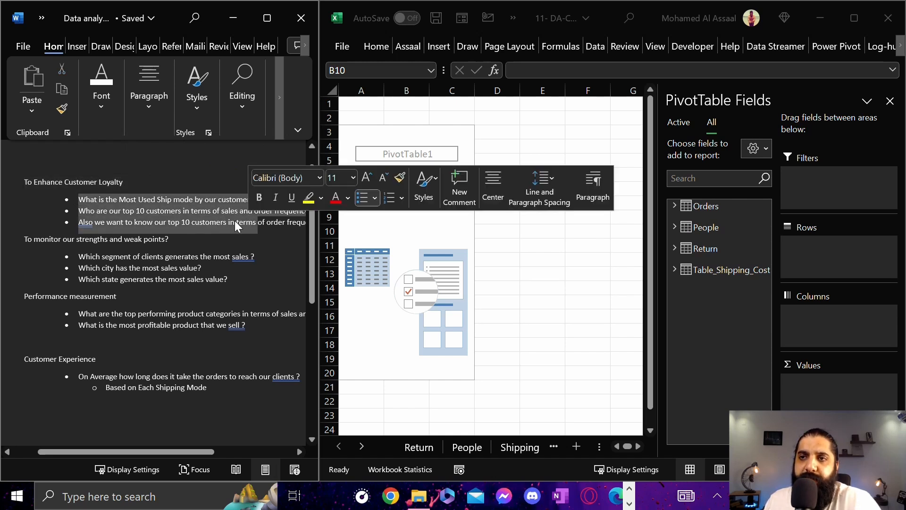
{"action": "left_click_drag", "start_coordinate": [124, 181], "coordinate": [24, 182]}
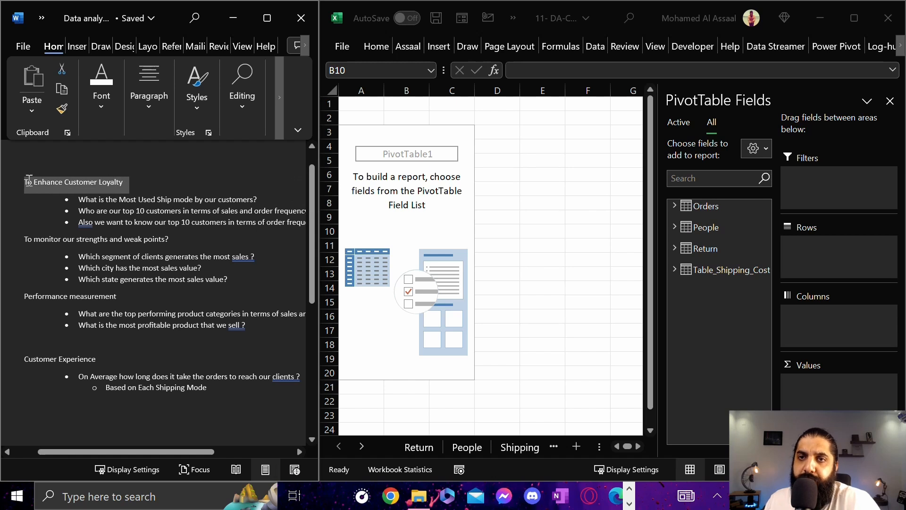
{"action": "left_click", "coordinate": [128, 180]}
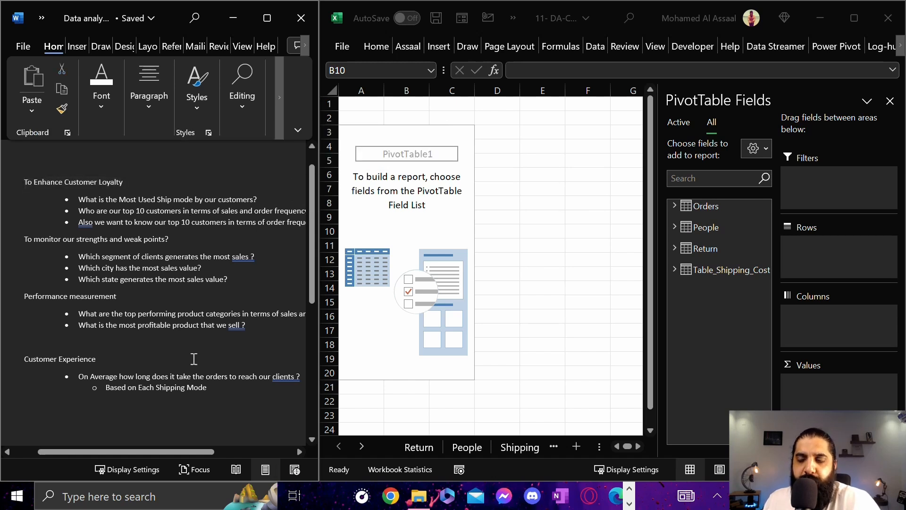
{"action": "left_click_drag", "start_coordinate": [156, 452], "coordinate": [171, 452]}
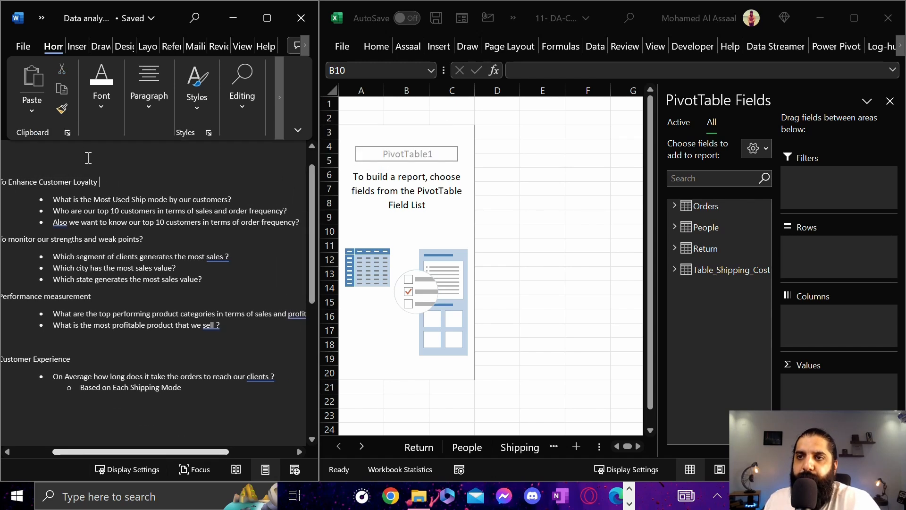
{"action": "left_click_drag", "start_coordinate": [52, 199], "coordinate": [245, 199]}
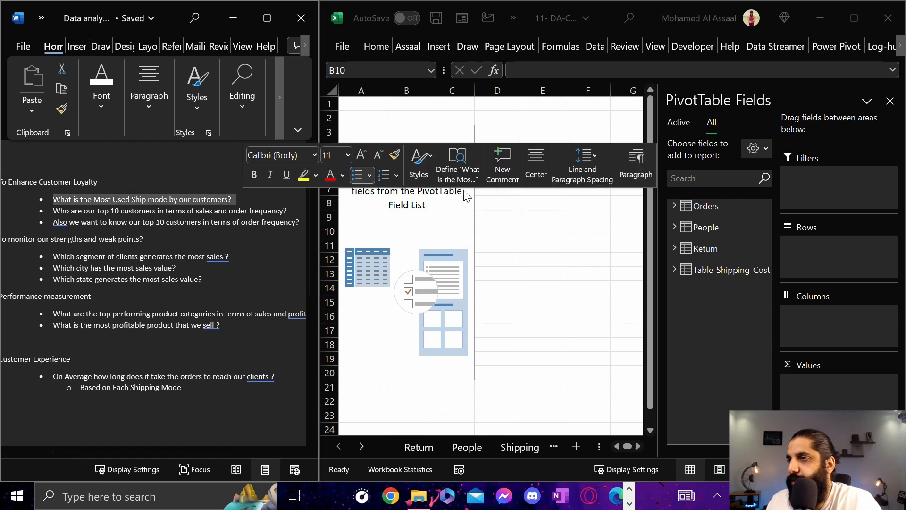
Inspect the fields available to the PivotTable in the Orders, People, Return and Table_Shipping_Cost tables
{"action": "left_click", "coordinate": [431, 188]}
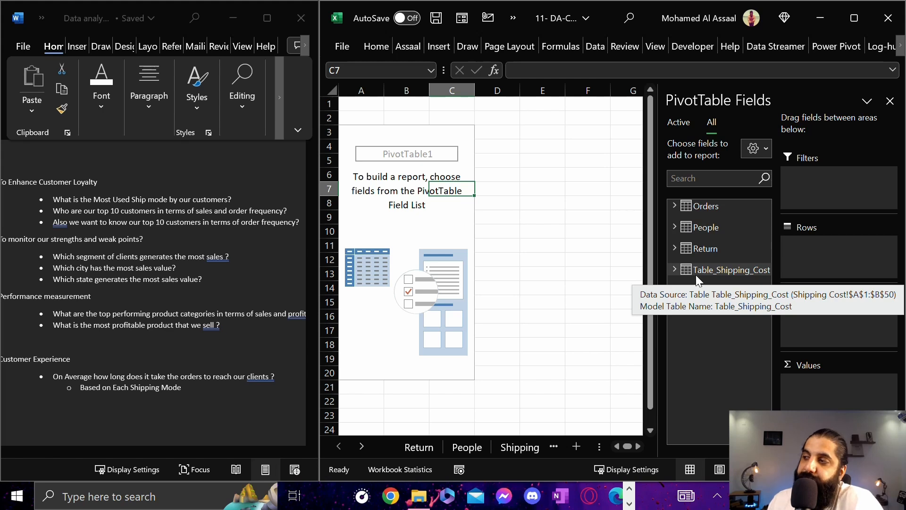
{"action": "left_click", "coordinate": [675, 207]}
{"action": "left_click", "coordinate": [674, 206]}
{"action": "left_click", "coordinate": [674, 228]}
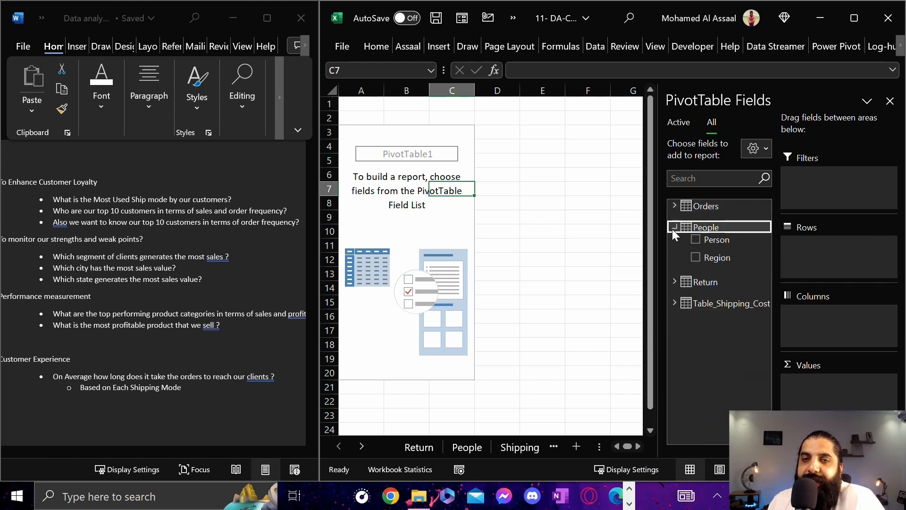
{"action": "left_click", "coordinate": [674, 227]}
{"action": "left_click", "coordinate": [674, 249]}
{"action": "left_click", "coordinate": [674, 248]}
{"action": "left_click", "coordinate": [674, 270]}
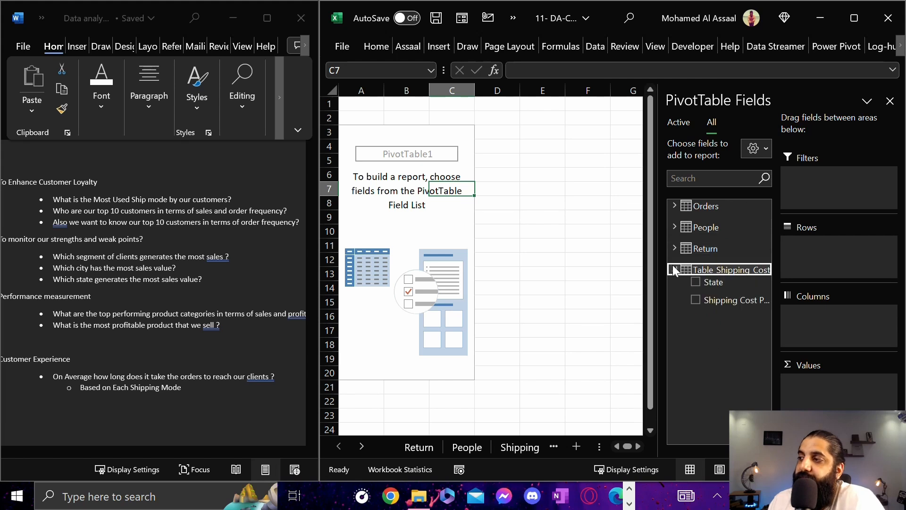
{"action": "left_click", "coordinate": [674, 269]}
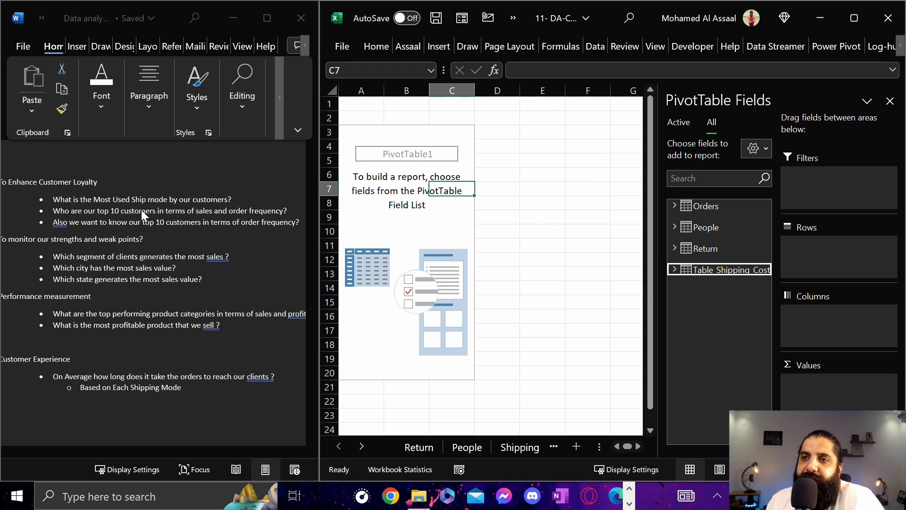
Expand the Orders table in the PivotTable field list and check which values the Ship Mode field contains
{"action": "left_click", "coordinate": [674, 207]}
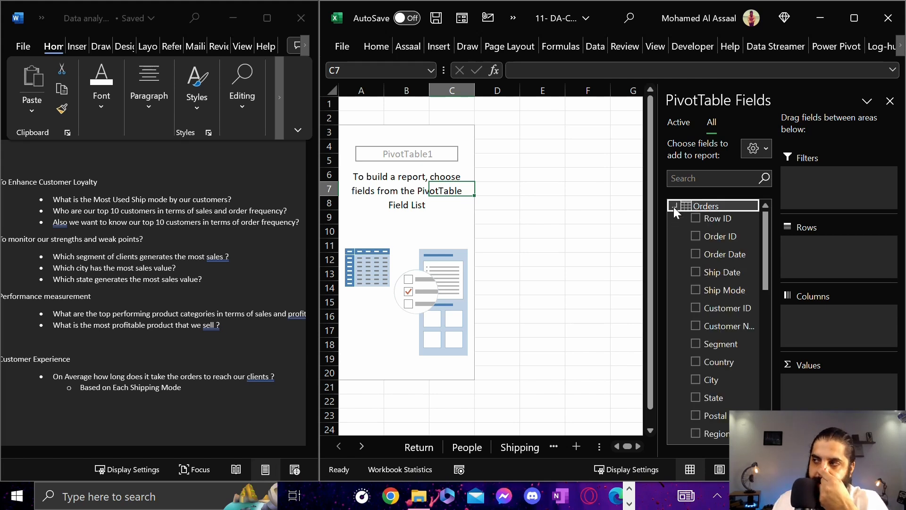
{"action": "left_click", "coordinate": [746, 284]}
{"action": "left_click", "coordinate": [754, 290]}
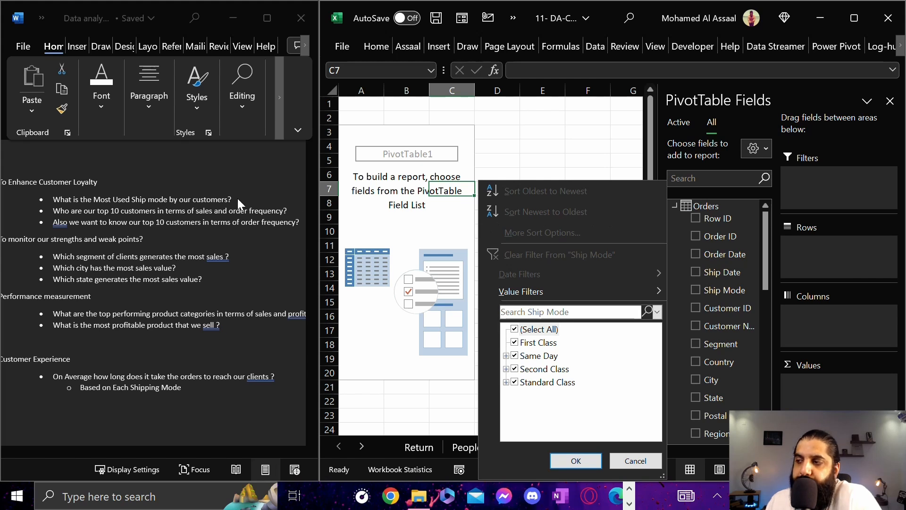
{"action": "left_click", "coordinate": [687, 269]}
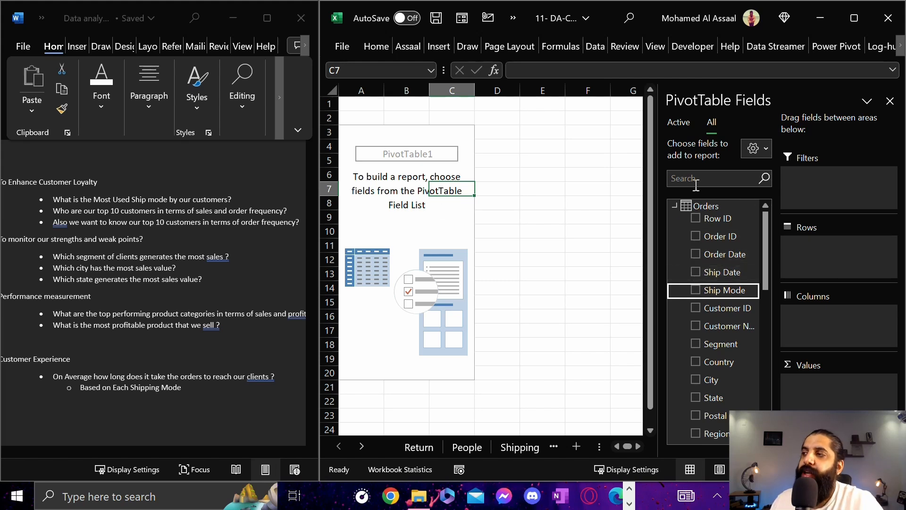
{"action": "scroll", "coordinate": [727, 271], "scroll_direction": "down", "scroll_amount": 1}
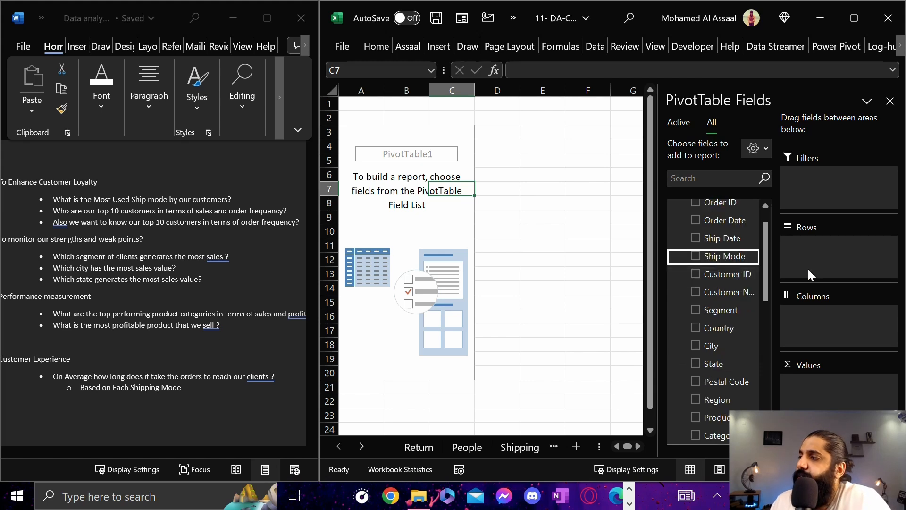
{"action": "scroll", "coordinate": [725, 272], "scroll_direction": "up", "scroll_amount": 1}
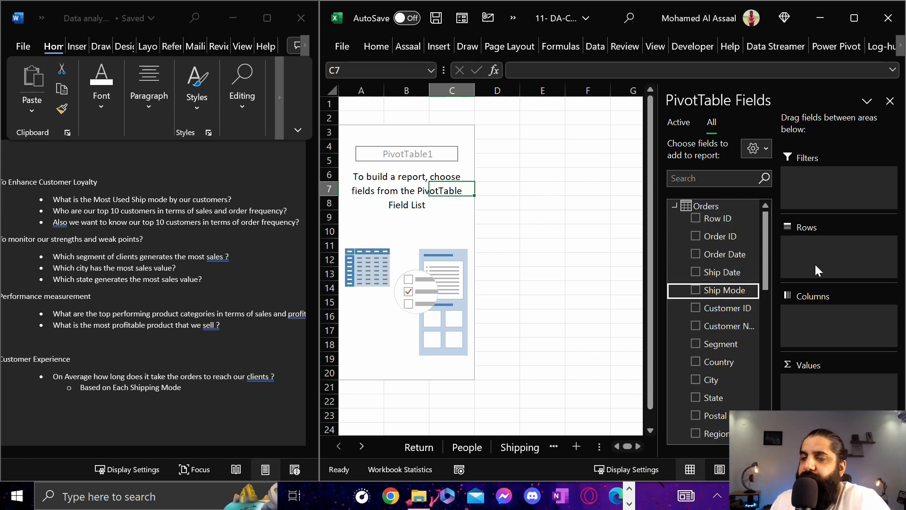
{"action": "left_click_drag", "start_coordinate": [491, 162], "coordinate": [611, 160]}
{"action": "left_click_drag", "start_coordinate": [497, 162], "coordinate": [514, 255]}
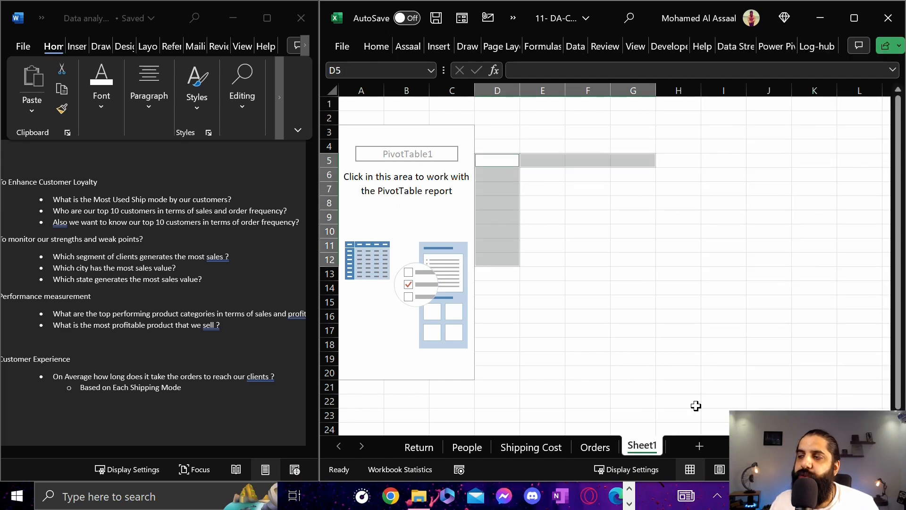
{"action": "left_click", "coordinate": [580, 194], "text": "ctrl"}
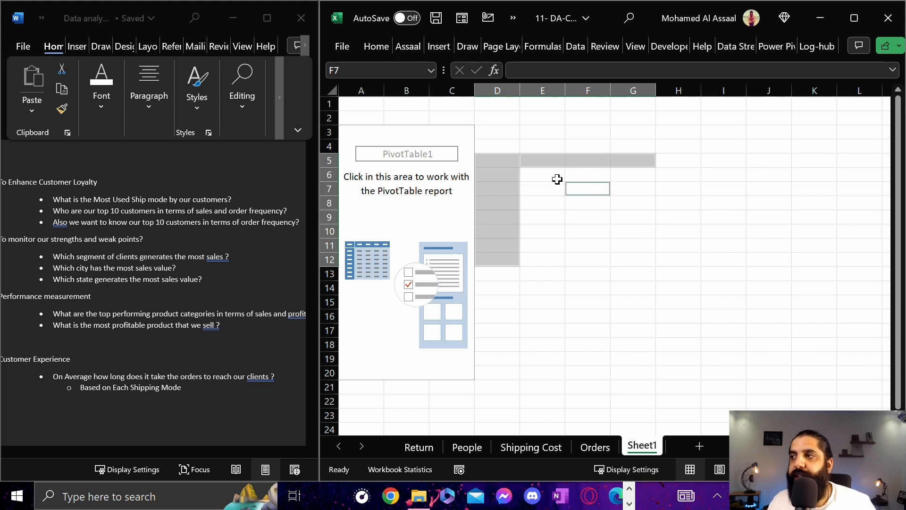
{"action": "left_click", "coordinate": [514, 177]}
Add the Ship Mode field from Orders to the PivotTable's Rows and go through its row labels
{"action": "left_click", "coordinate": [451, 203]}
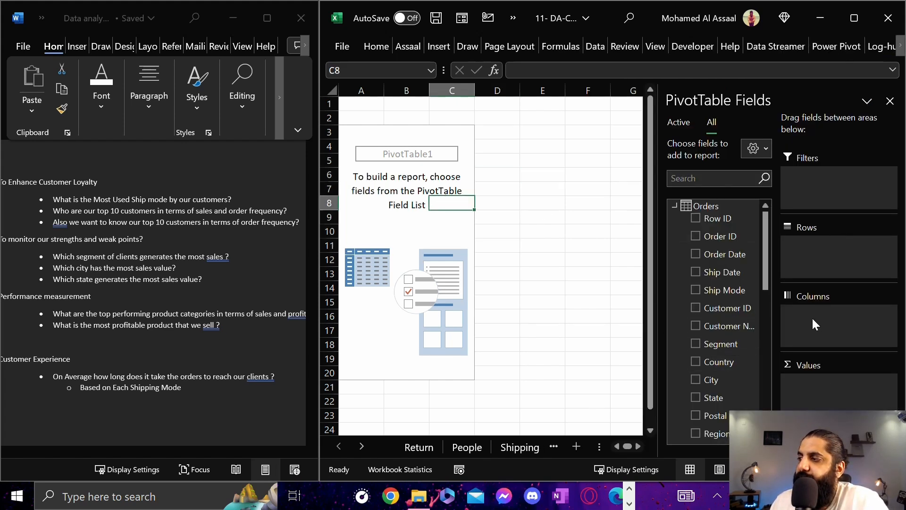
{"action": "scroll", "coordinate": [733, 246], "scroll_direction": "down", "scroll_amount": 1}
{"action": "scroll", "coordinate": [733, 246], "scroll_direction": "up", "scroll_amount": 1}
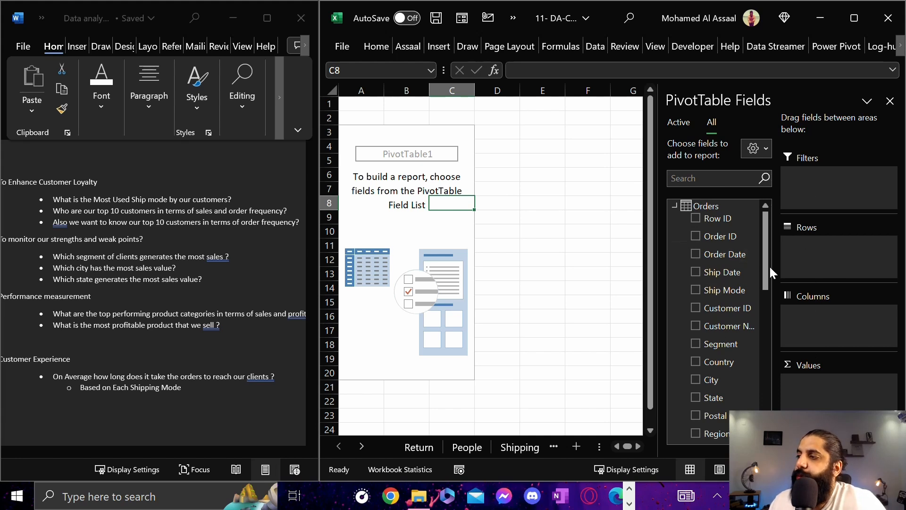
{"action": "left_click_drag", "start_coordinate": [723, 294], "coordinate": [824, 269]}
{"action": "left_click", "coordinate": [369, 141]}
{"action": "left_click", "coordinate": [373, 147]}
{"action": "left_click", "coordinate": [388, 164]}
{"action": "left_click", "coordinate": [387, 175]}
{"action": "left_click", "coordinate": [386, 189]}
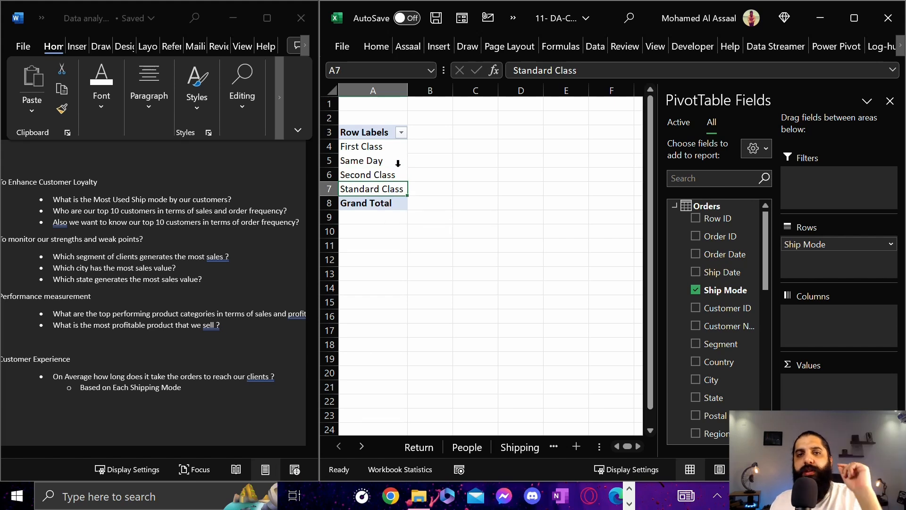
Move the Ship Mode field from Rows to Columns in the PivotTable and go through its column labels
{"action": "left_click_drag", "start_coordinate": [370, 146], "coordinate": [373, 189]}
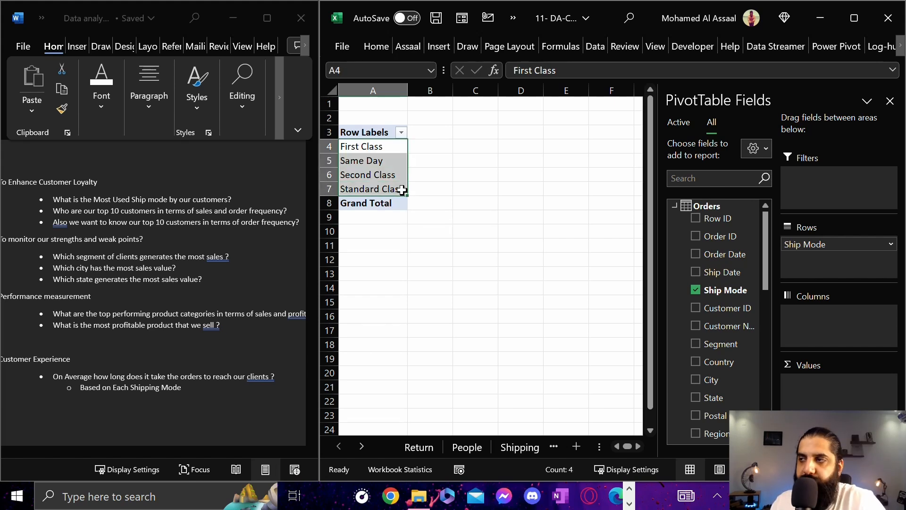
{"action": "left_click_drag", "start_coordinate": [817, 239], "coordinate": [819, 314]}
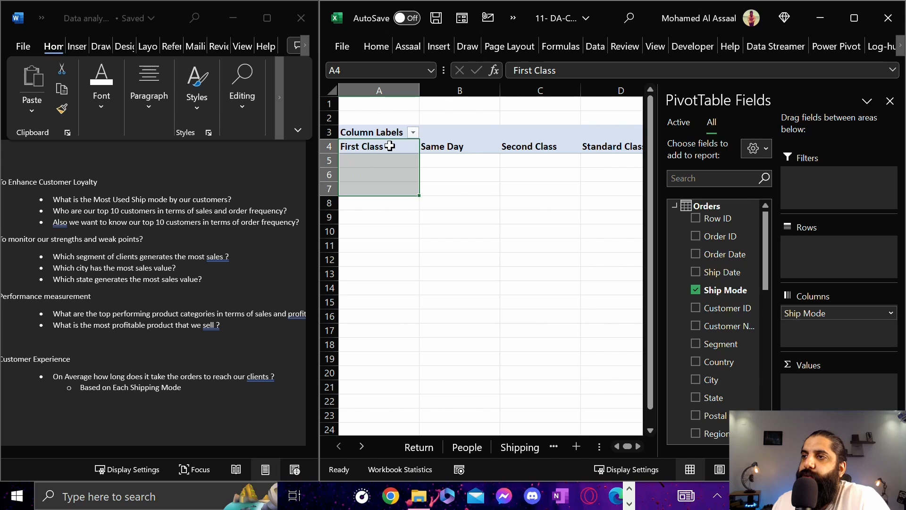
{"action": "left_click", "coordinate": [546, 148]}
{"action": "left_click", "coordinate": [608, 147]}
{"action": "key", "text": "Right"}
{"action": "key", "text": "Right"}
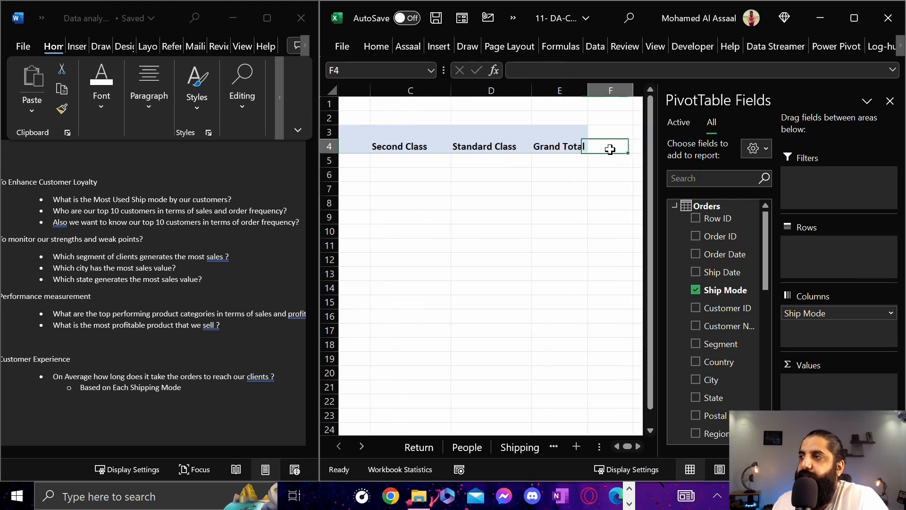
{"action": "key", "text": "Left"}
{"action": "key", "text": "Left"}
{"action": "key", "text": "Left"}
{"action": "key", "text": "Left"}
{"action": "key", "text": "Left"}
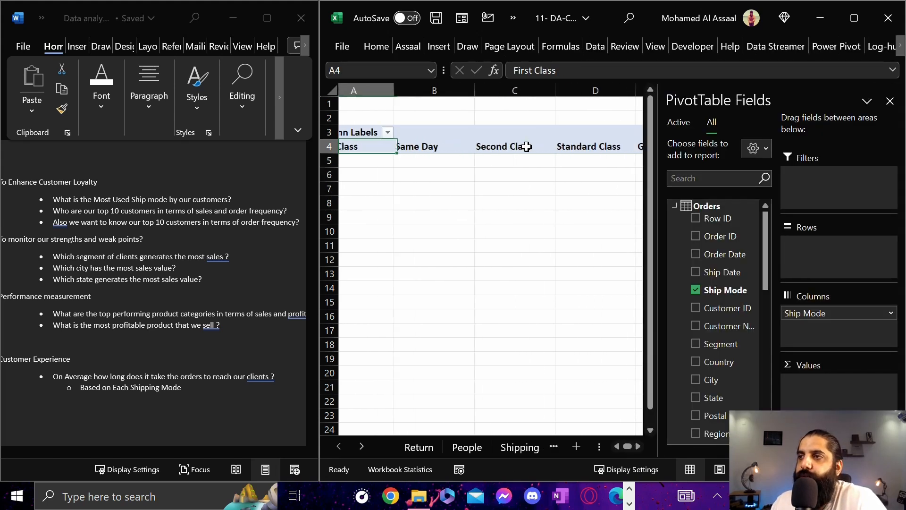
Move the Ship Mode field from Columns to Filters and look through its report filter list
{"action": "left_click_drag", "start_coordinate": [805, 313], "coordinate": [804, 175]}
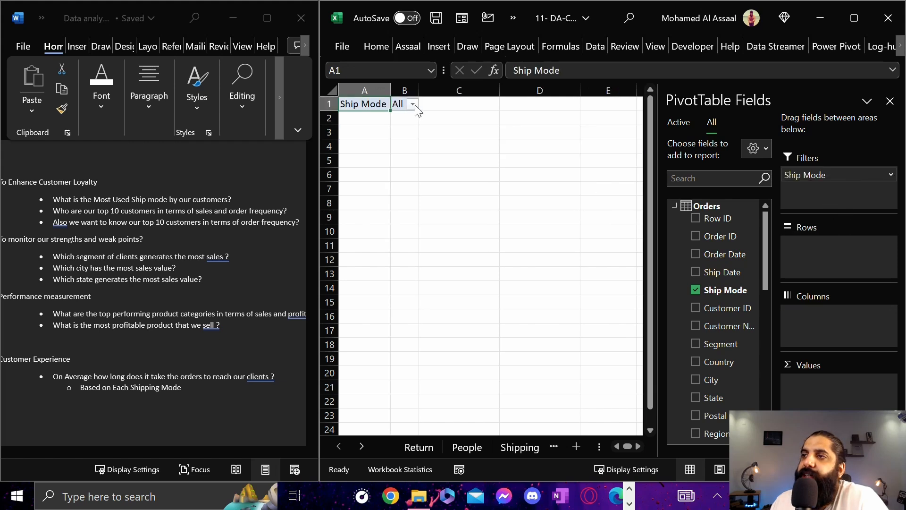
{"action": "left_click", "coordinate": [413, 104]}
{"action": "left_click", "coordinate": [257, 138]}
{"action": "left_click", "coordinate": [404, 309]}
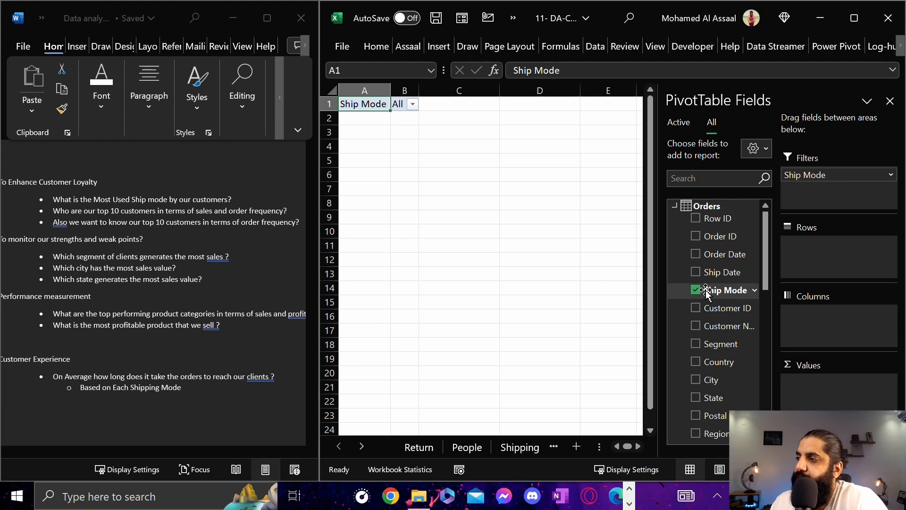
Try the Ship Mode field in Rows and Columns again, ending with it in Rows
{"action": "left_click_drag", "start_coordinate": [711, 290], "coordinate": [808, 266]}
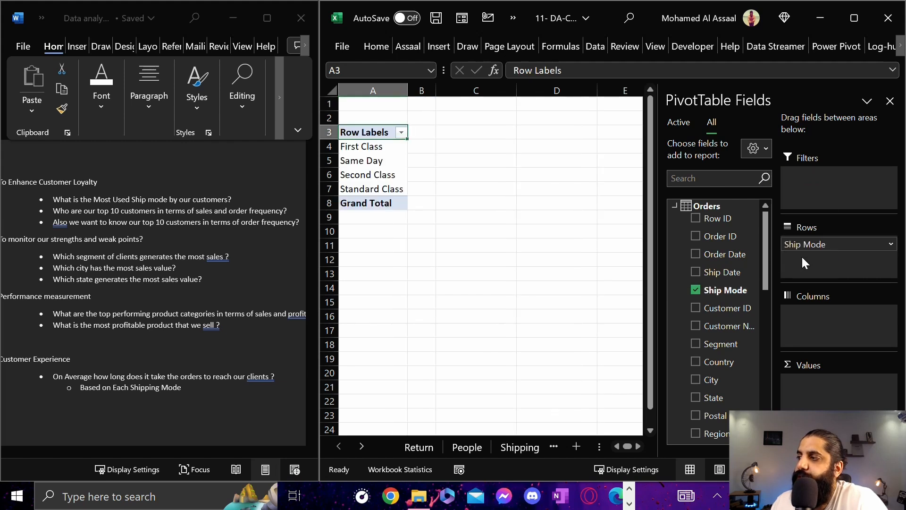
{"action": "left_click_drag", "start_coordinate": [737, 290], "coordinate": [800, 311]}
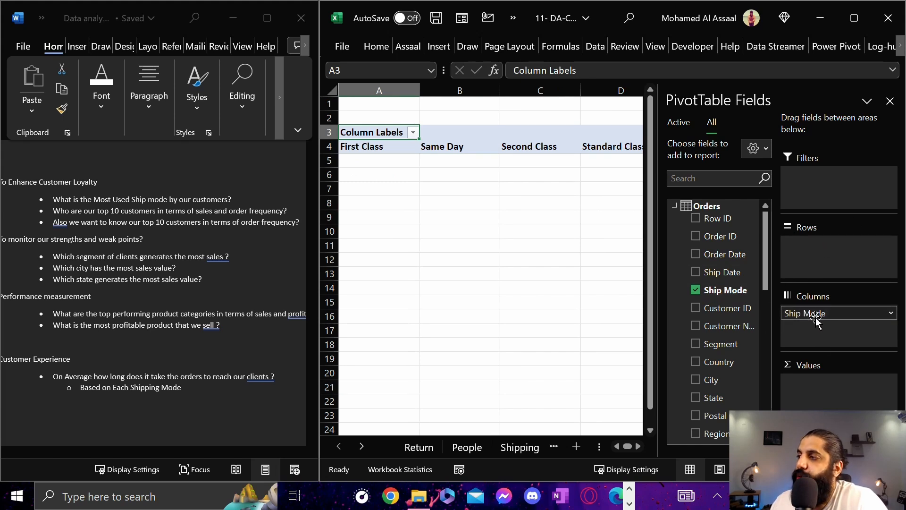
{"action": "left_click_drag", "start_coordinate": [811, 313], "coordinate": [808, 267]}
{"action": "left_click_drag", "start_coordinate": [718, 290], "coordinate": [696, 290]}
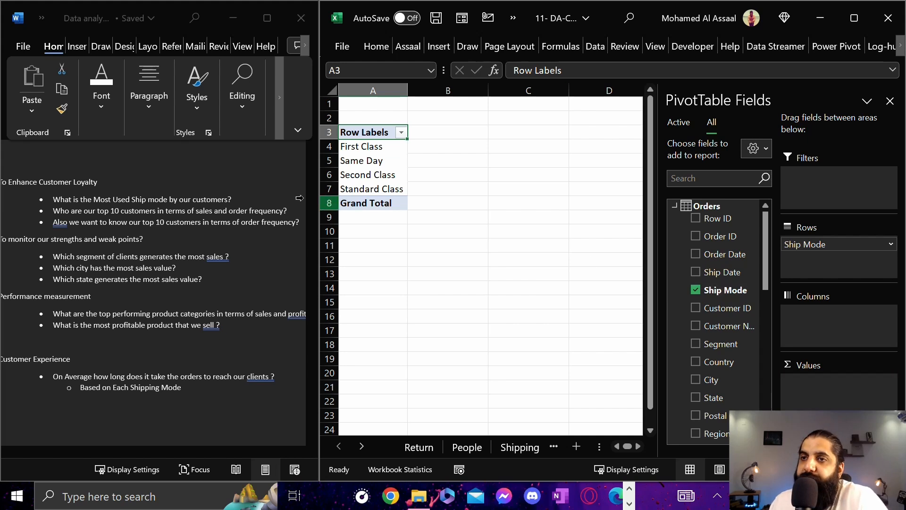
Reread the most used ship mode question in Word and go through the PivotTable's ship mode row labels in Excel
{"action": "triple_click", "coordinate": [67, 202]}
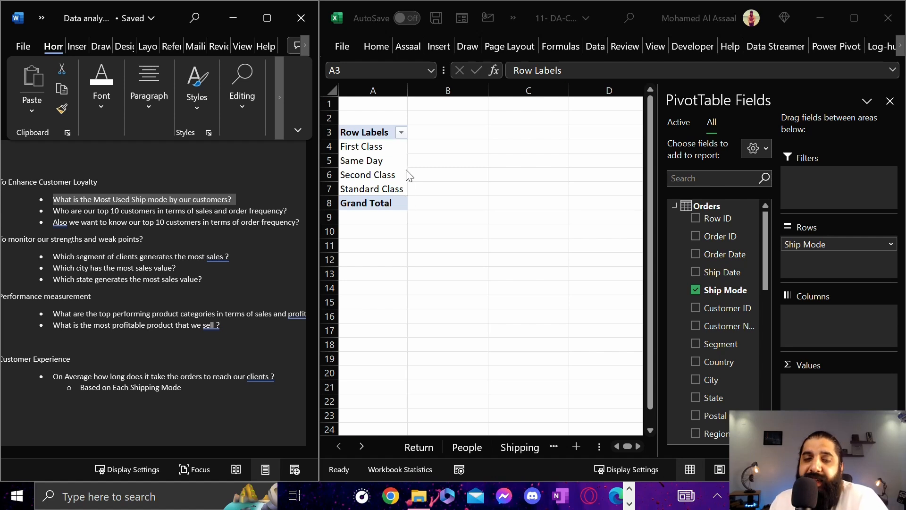
{"action": "double_click", "coordinate": [367, 152]}
{"action": "left_click", "coordinate": [466, 288]}
{"action": "left_click", "coordinate": [384, 167]}
{"action": "left_click", "coordinate": [377, 147]}
{"action": "left_click", "coordinate": [397, 167]}
{"action": "left_click", "coordinate": [384, 171]}
{"action": "left_click", "coordinate": [376, 180]}
{"action": "left_click", "coordinate": [377, 188]}
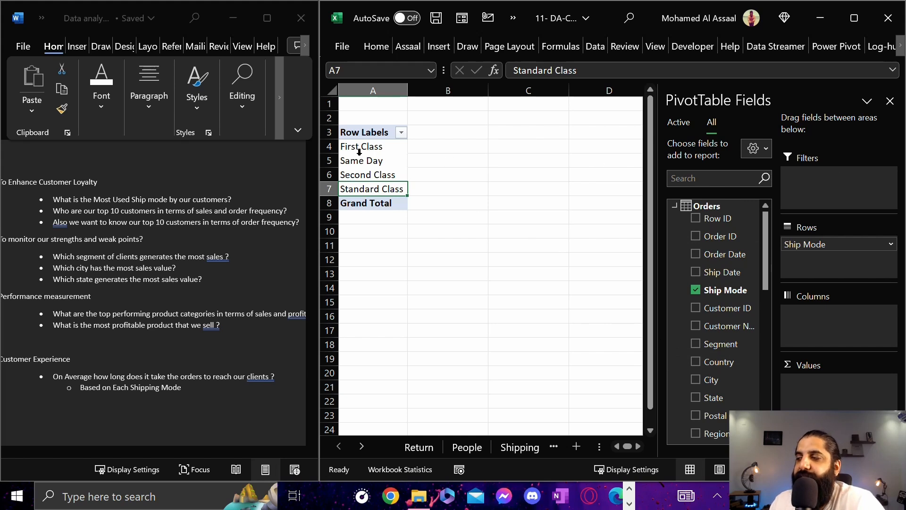
{"action": "left_click", "coordinate": [384, 148]}
{"action": "left_click", "coordinate": [380, 161]}
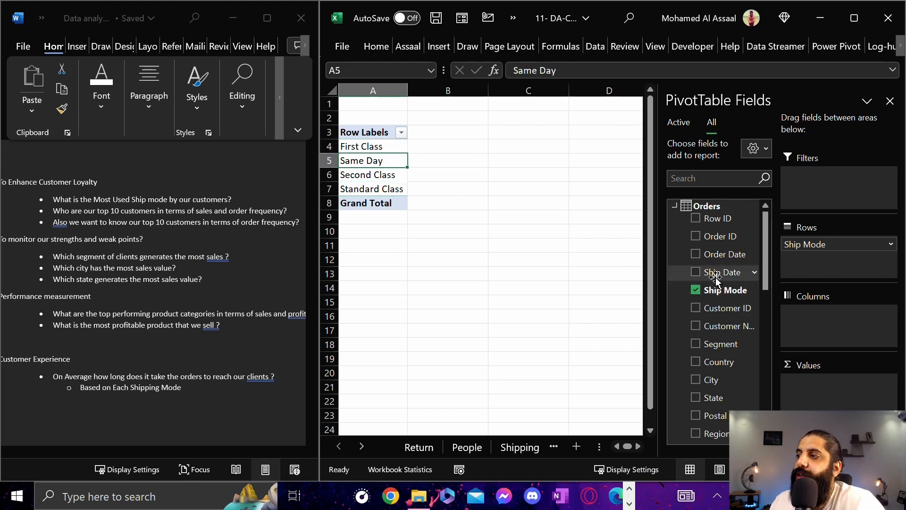
Add the Ship Mode field to the PivotTable's Values as a count
{"action": "left_click_drag", "start_coordinate": [718, 291], "coordinate": [823, 392]}
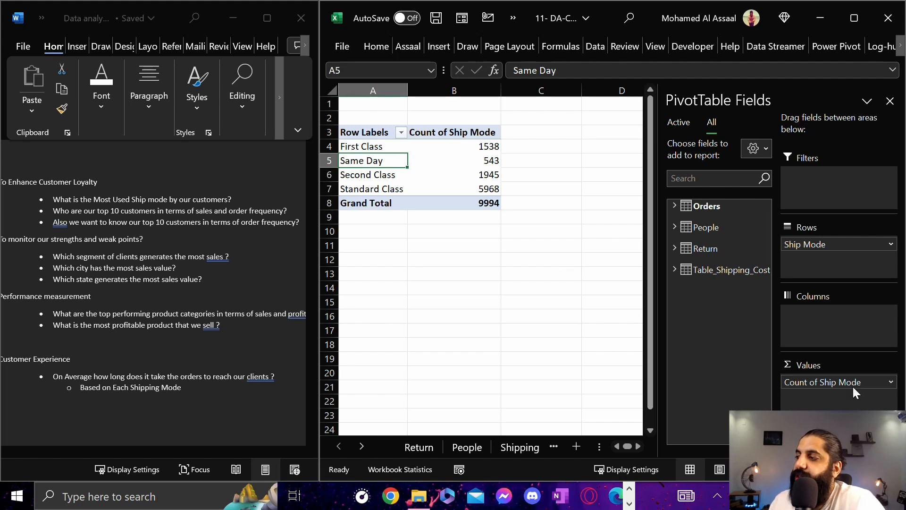
{"action": "left_click", "coordinate": [888, 383]}
{"action": "left_click", "coordinate": [373, 149]}
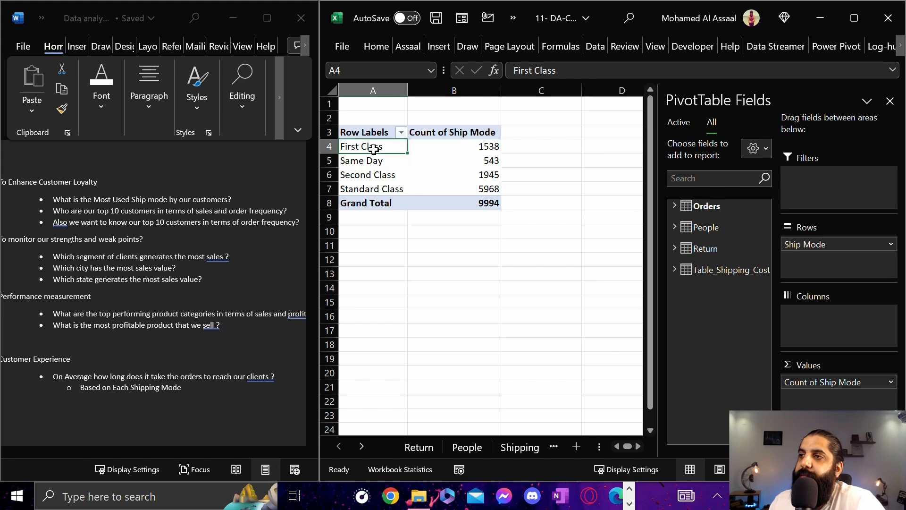
Compare the ship modes by their counts in the PivotTable and check the Standard Class row
{"action": "left_click", "coordinate": [372, 169]}
{"action": "left_click", "coordinate": [370, 191]}
{"action": "left_click", "coordinate": [371, 155]}
{"action": "left_click", "coordinate": [371, 147]}
{"action": "left_click", "coordinate": [371, 147]}
{"action": "left_click", "coordinate": [370, 175]}
{"action": "left_click", "coordinate": [376, 149]}
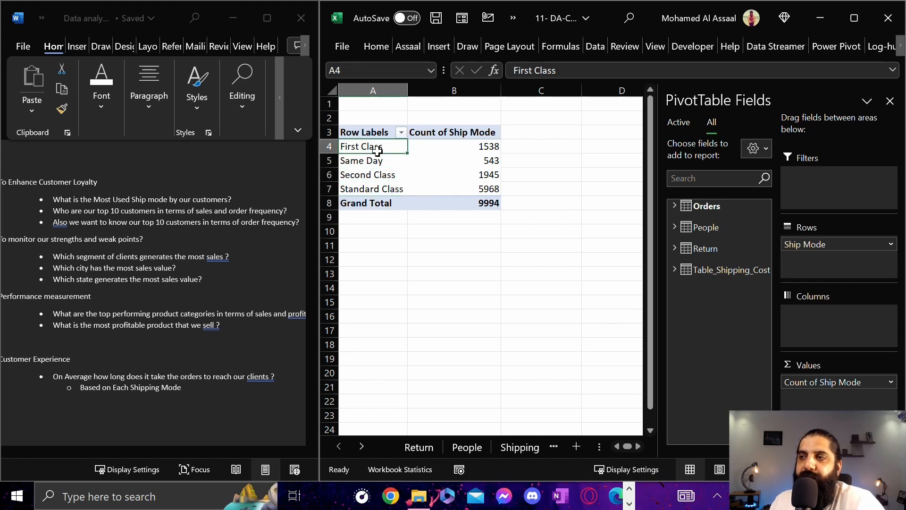
{"action": "left_click", "coordinate": [375, 163]}
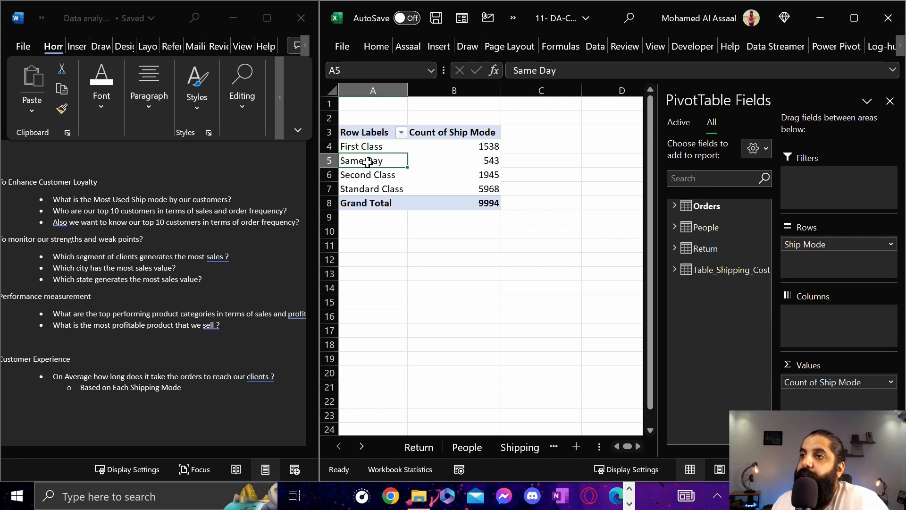
{"action": "left_click", "coordinate": [390, 177]}
{"action": "left_click_drag", "start_coordinate": [376, 190], "coordinate": [477, 192]}
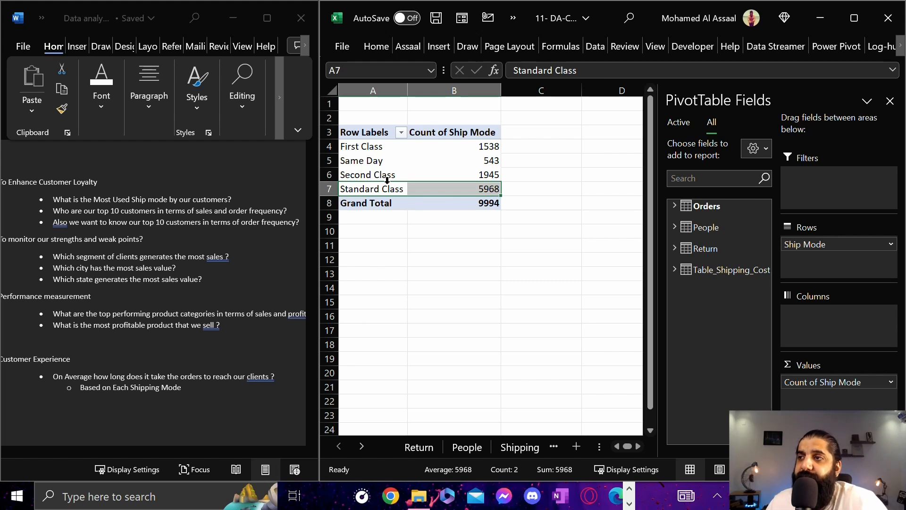
Copy the question "What is the Most Used Ship mode by our customers?" from Word and paste it into cell A2 in Excel
{"action": "left_click", "coordinate": [198, 199]}
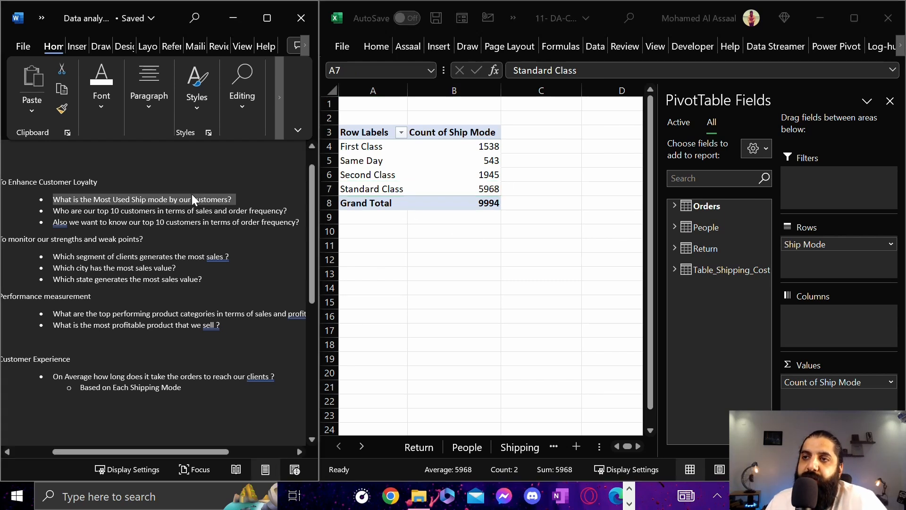
{"action": "left_click_drag", "start_coordinate": [235, 202], "coordinate": [44, 196]}
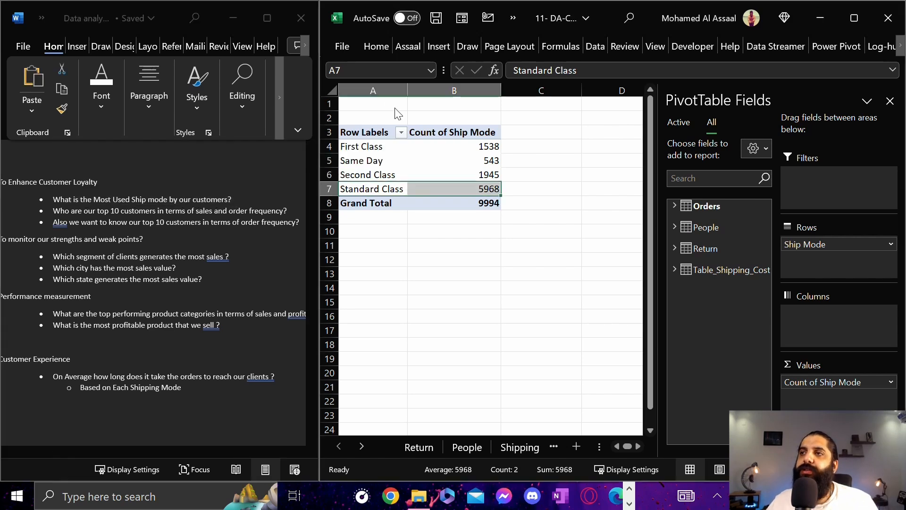
{"action": "left_click", "coordinate": [362, 109]}
{"action": "left_click", "coordinate": [363, 118]}
{"action": "type", "text": "•\tWhat is the Most Used Ship mode by our customers?"}
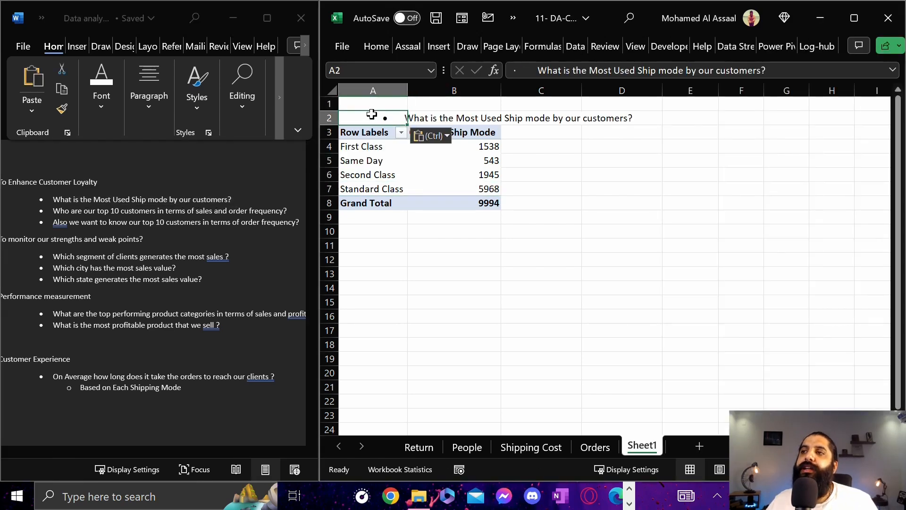
{"action": "left_click", "coordinate": [600, 175]}
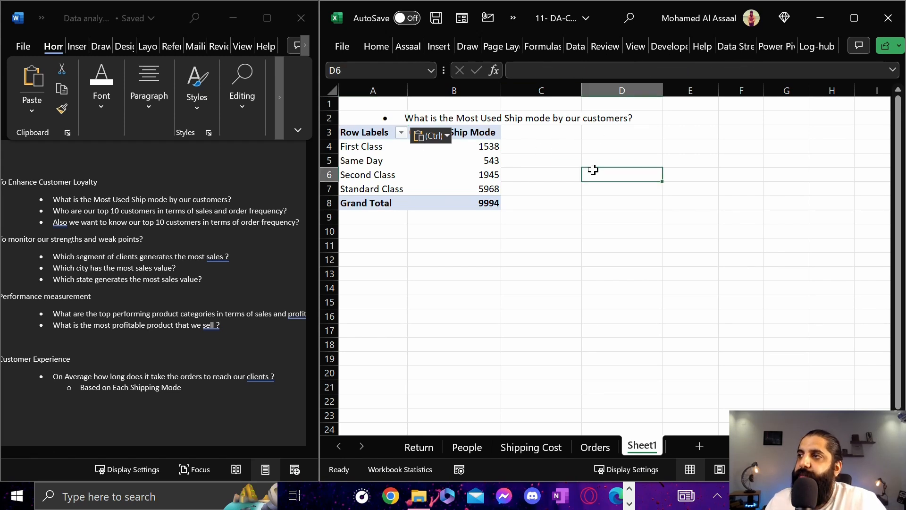
{"action": "left_click", "coordinate": [428, 118]}
{"action": "left_click_drag", "start_coordinate": [378, 116], "coordinate": [612, 119]}
{"action": "left_click", "coordinate": [508, 260]}
Change the paste option of the question in cell A2 to match the destination formatting
{"action": "left_click", "coordinate": [452, 149]}
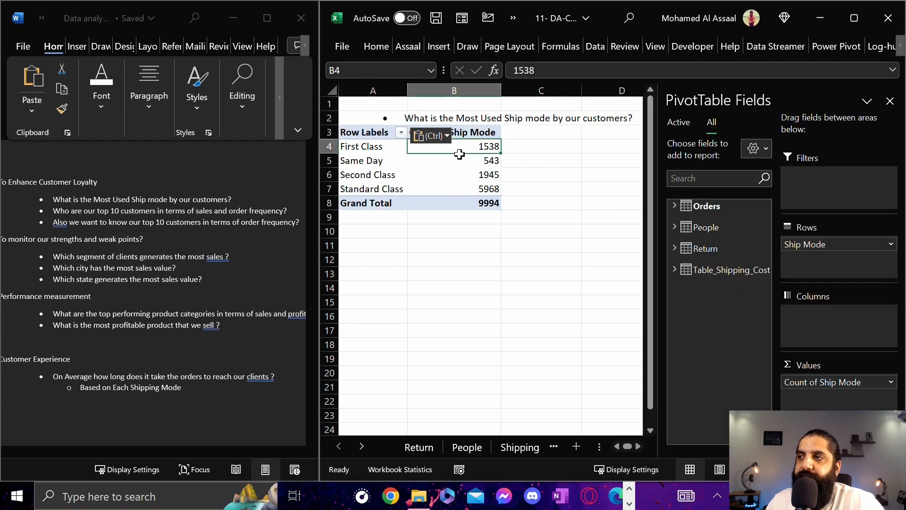
{"action": "left_click", "coordinate": [443, 186]}
{"action": "left_click", "coordinate": [472, 132]}
{"action": "left_click", "coordinate": [446, 136]}
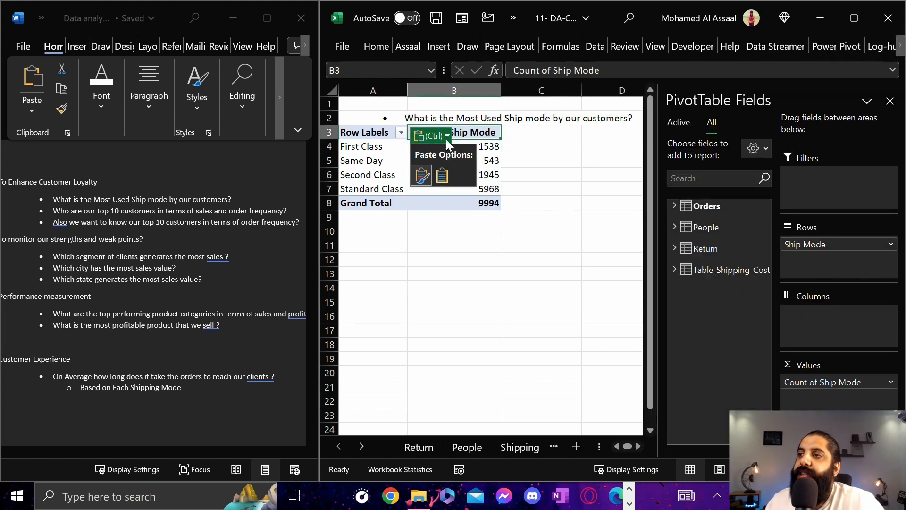
{"action": "left_click", "coordinate": [445, 175]}
{"action": "left_click", "coordinate": [542, 274]}
{"action": "left_click", "coordinate": [630, 191]}
Check the ship mode counts and enter "Standard Class Is the most Used Shipmode" in cell A10 below the PivotTable
{"action": "left_click", "coordinate": [472, 175]}
{"action": "left_click_drag", "start_coordinate": [485, 146], "coordinate": [498, 191]}
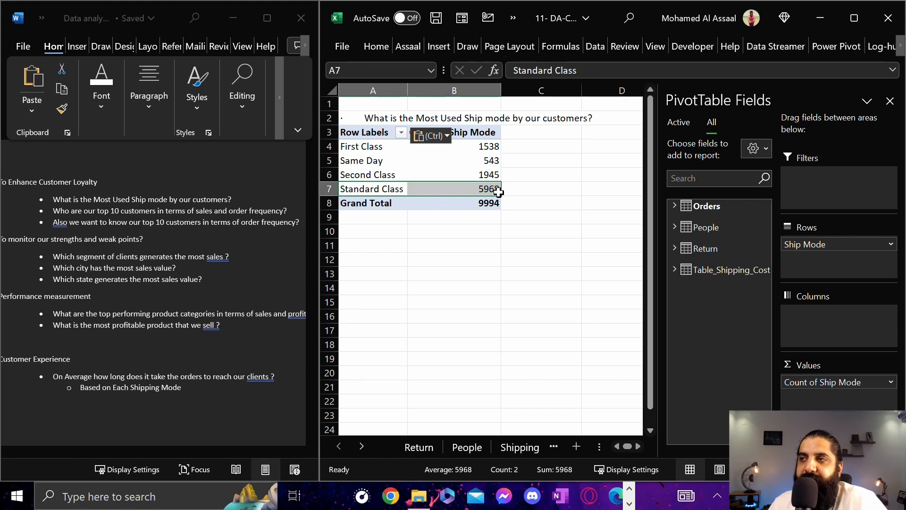
{"action": "left_click", "coordinate": [485, 160]}
{"action": "left_click", "coordinate": [489, 146]}
{"action": "left_click", "coordinate": [487, 189]}
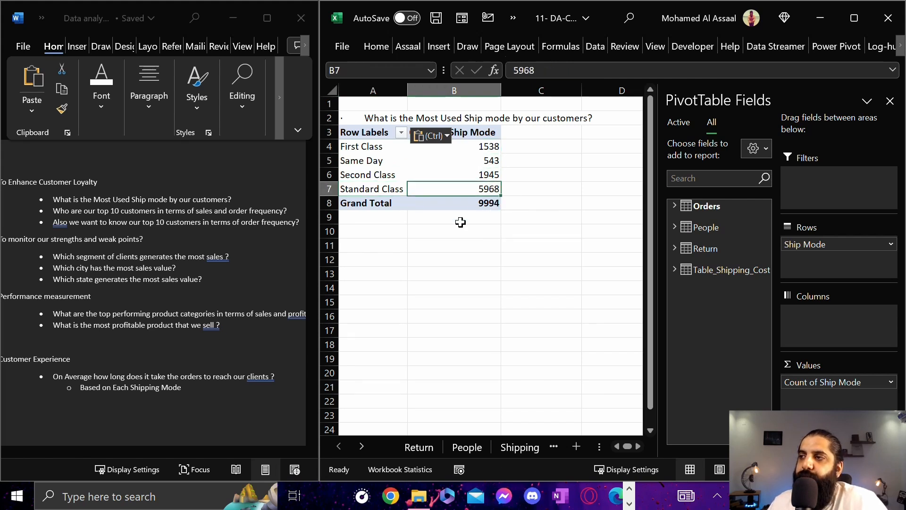
{"action": "left_click", "coordinate": [398, 216]}
{"action": "left_click", "coordinate": [407, 237]}
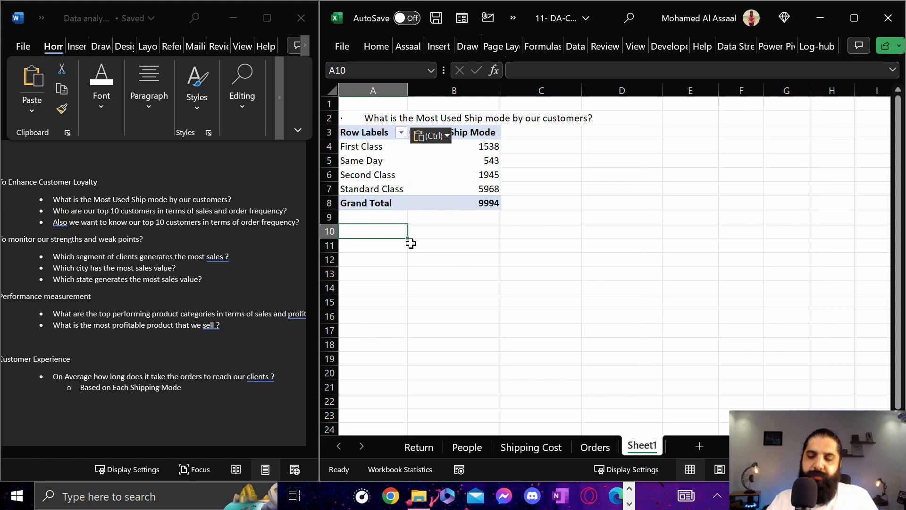
{"action": "type", "text": "Standar"}
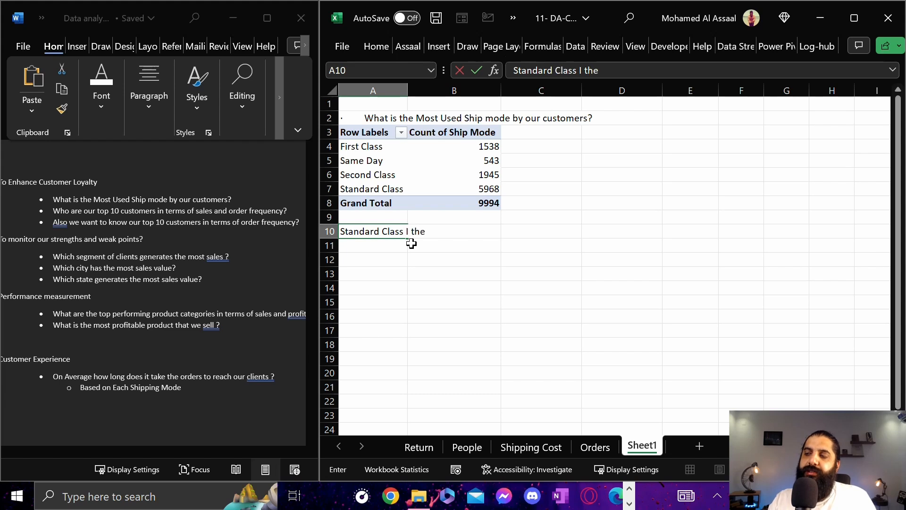
{"action": "type", "text": "d Class Is the most Used Shipmode"}
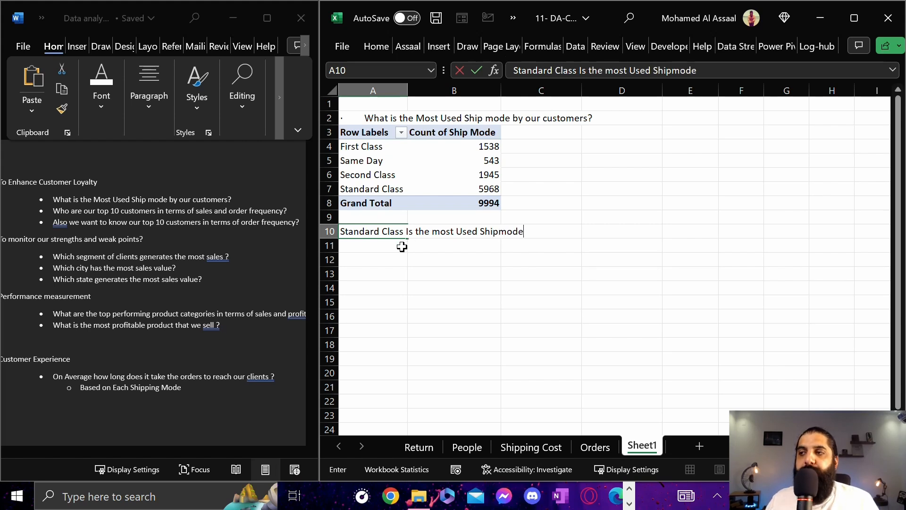
{"action": "left_click", "coordinate": [447, 255]}
{"action": "left_click", "coordinate": [454, 235]}
Fill cell A2, which holds the pasted question, with yellow
{"action": "left_click", "coordinate": [397, 122]}
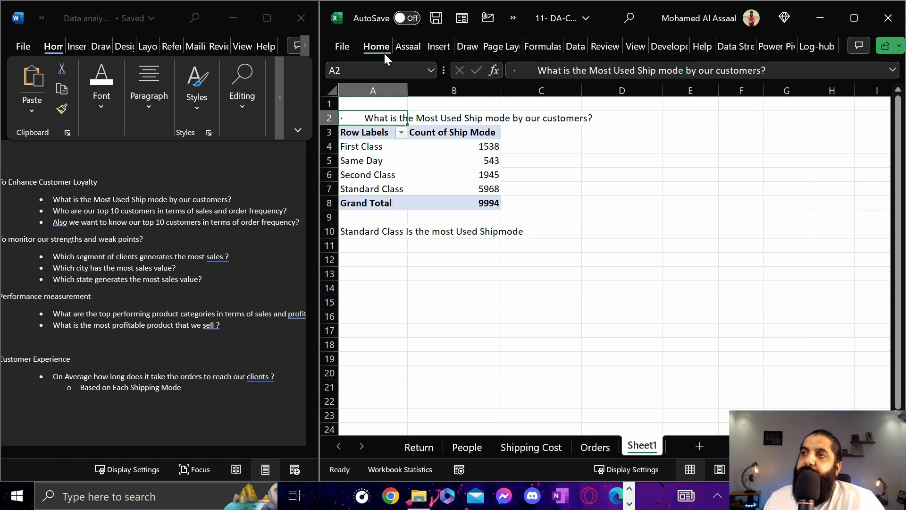
{"action": "left_click", "coordinate": [384, 52]}
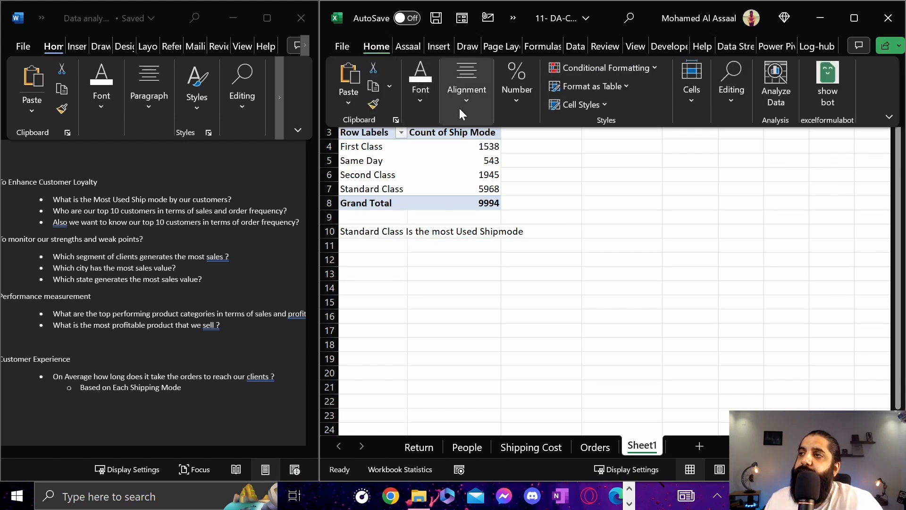
{"action": "left_click", "coordinate": [412, 103]}
{"action": "left_click", "coordinate": [521, 167]}
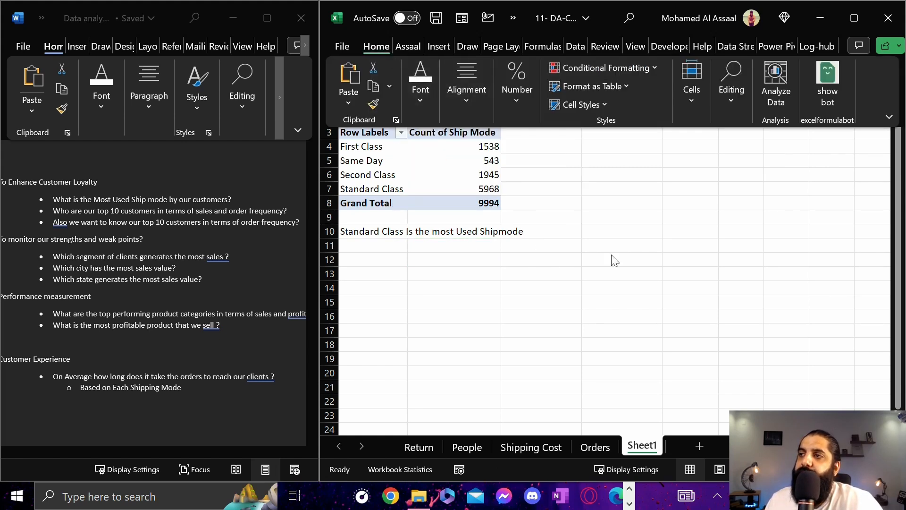
{"action": "left_click", "coordinate": [564, 171]}
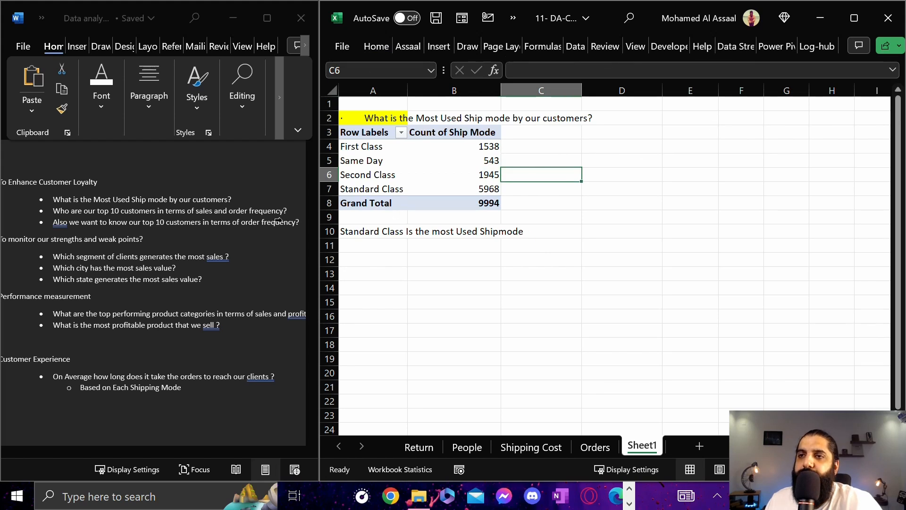
Highlight the answered question about the most used ship mode in yellow in the Word document
{"action": "triple_click", "coordinate": [61, 201]}
{"action": "right_click", "coordinate": [69, 201]}
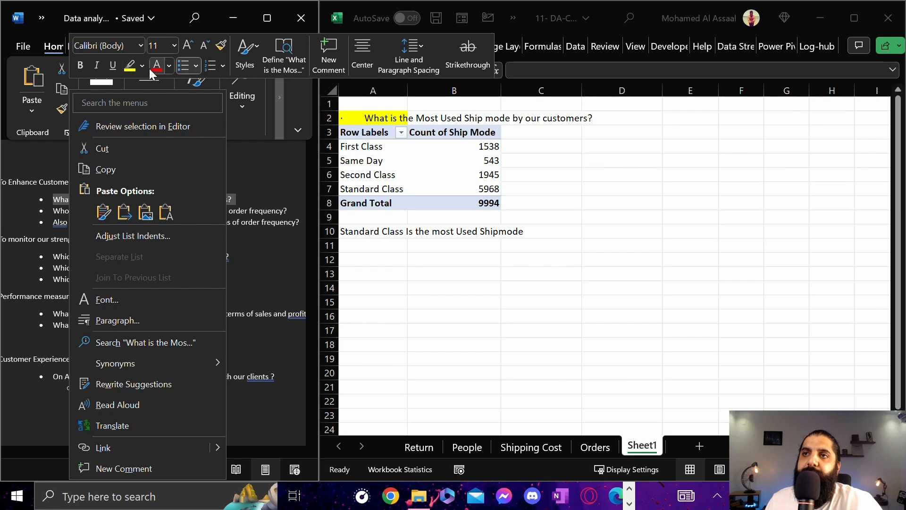
{"action": "left_click", "coordinate": [130, 65]}
{"action": "left_click", "coordinate": [207, 256]}
Read the question about the top 10 customers by sales and order frequency, and select cell D4 in Excel
{"action": "left_click", "coordinate": [56, 211]}
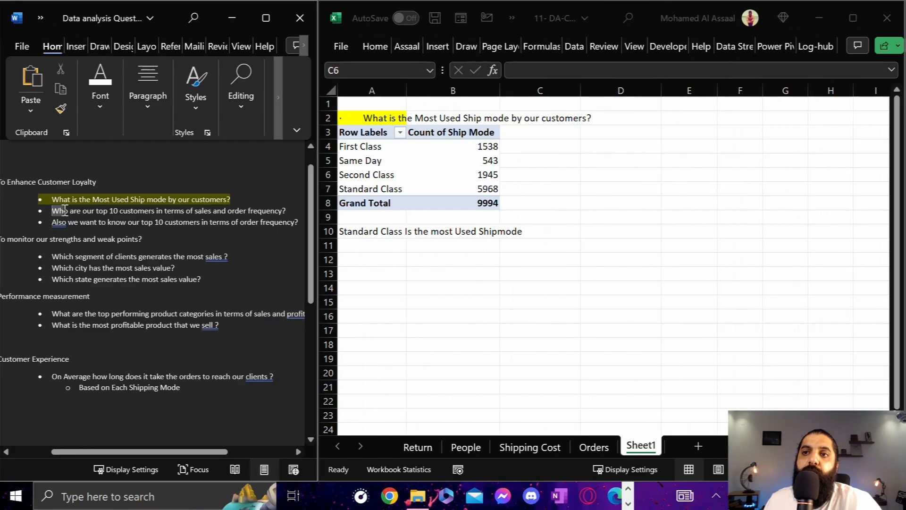
{"action": "left_click_drag", "start_coordinate": [55, 210], "coordinate": [273, 206]}
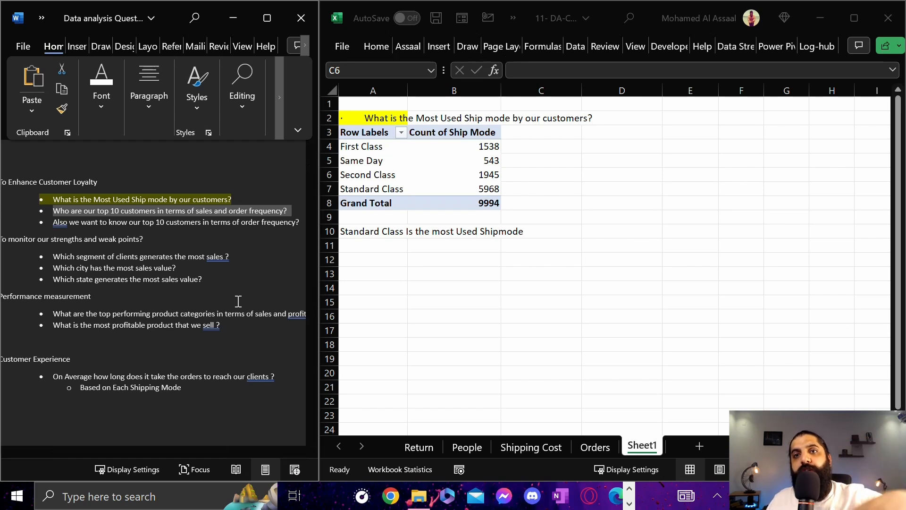
{"action": "left_click", "coordinate": [620, 144]}
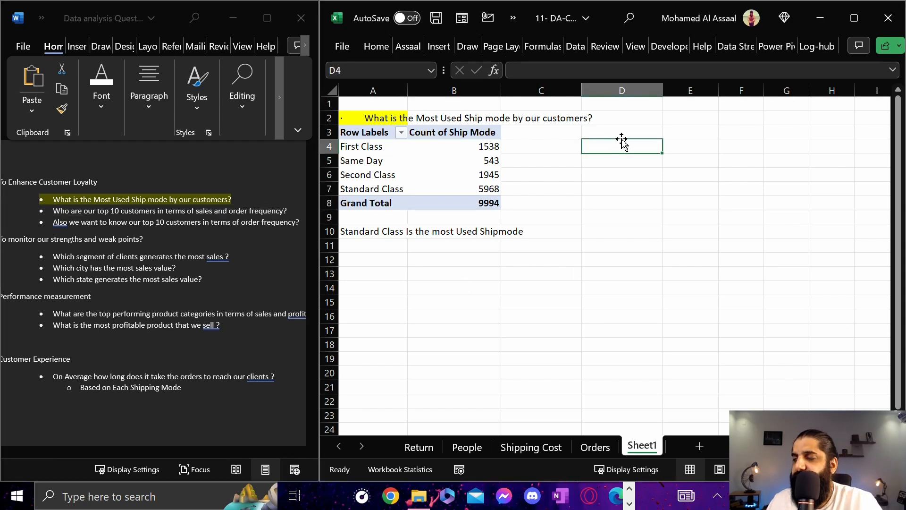
{"action": "left_click", "coordinate": [523, 159]}
{"action": "key", "text": "Right"}
{"action": "key", "text": "Right"}
{"action": "key", "text": "Right"}
{"action": "key", "text": "Right"}
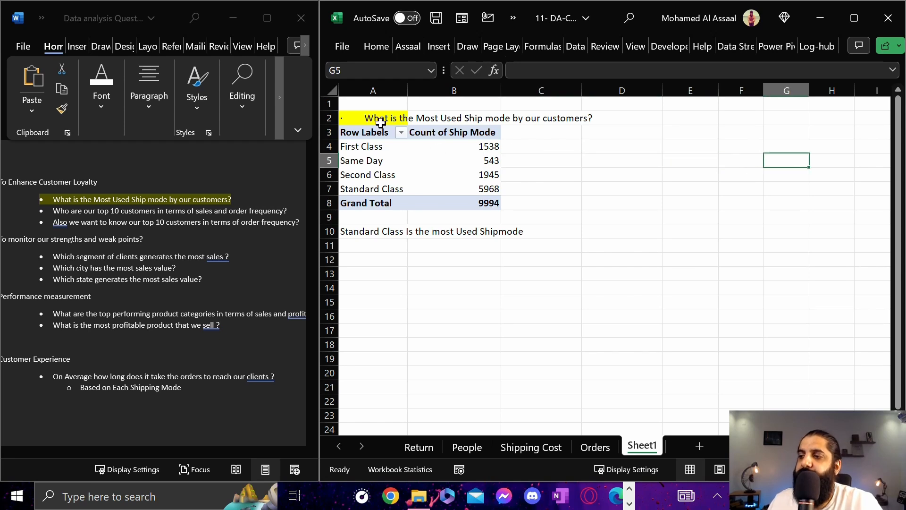
Rename the worksheet Sheet1 to "Pivot Calculations" and select a value cell of the ship mode PivotTable
{"action": "double_click", "coordinate": [635, 454]}
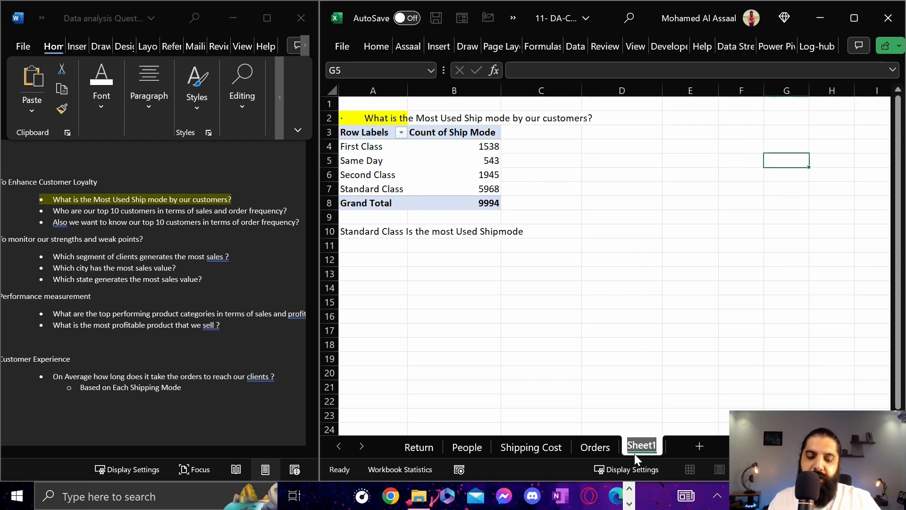
{"action": "type", "text": "Cal"}
{"action": "key", "text": "BackSpace"}
{"action": "key", "text": "BackSpace"}
{"action": "key", "text": "BackSpace"}
{"action": "type", "text": "Pivot Val"}
{"action": "key", "text": "BackSpace"}
{"action": "key", "text": "BackSpace"}
{"action": "key", "text": "BackSpace"}
{"action": "type", "text": "Calvul"}
{"action": "key", "text": "BackSpace"}
{"action": "key", "text": "BackSpace"}
{"action": "key", "text": "BackSpace"}
{"action": "type", "text": "culations"}
{"action": "left_click", "coordinate": [423, 159]}
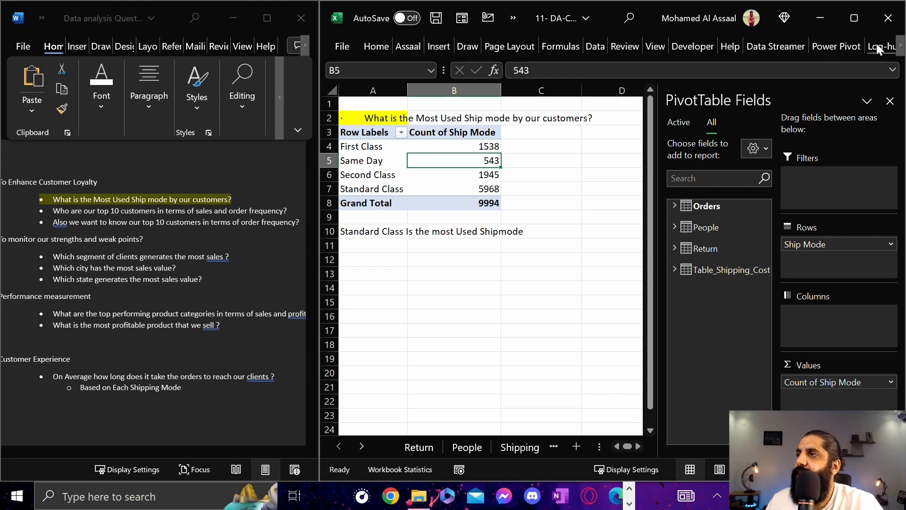
Name the ship mode PivotTable "ShipMode Count" in its PivotTable properties
{"action": "left_click", "coordinate": [900, 48]}
{"action": "left_click", "coordinate": [900, 51]}
{"action": "left_click", "coordinate": [901, 50]}
{"action": "left_click", "coordinate": [901, 50]}
{"action": "left_click", "coordinate": [901, 50]}
{"action": "left_click", "coordinate": [901, 50]}
{"action": "left_click", "coordinate": [901, 50]}
{"action": "left_click", "coordinate": [901, 50]}
{"action": "left_click", "coordinate": [901, 51]}
{"action": "left_click", "coordinate": [819, 47]}
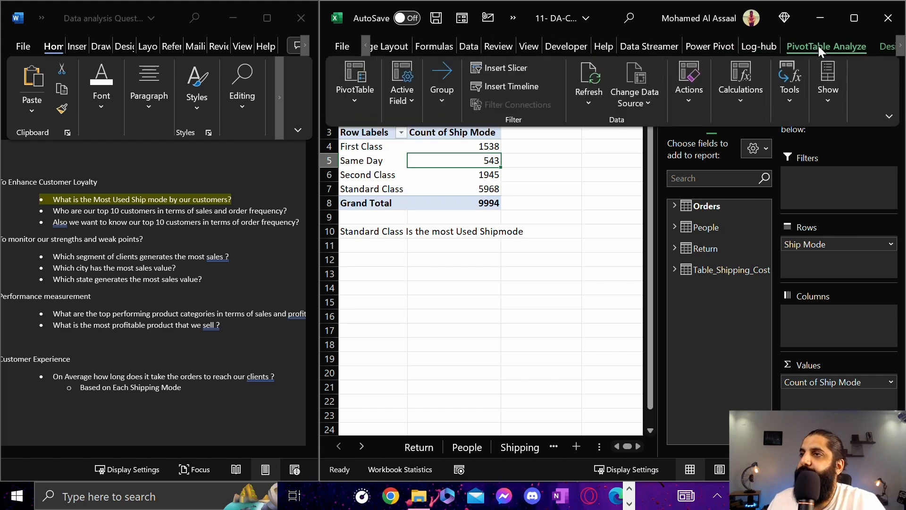
{"action": "left_click", "coordinate": [344, 97]}
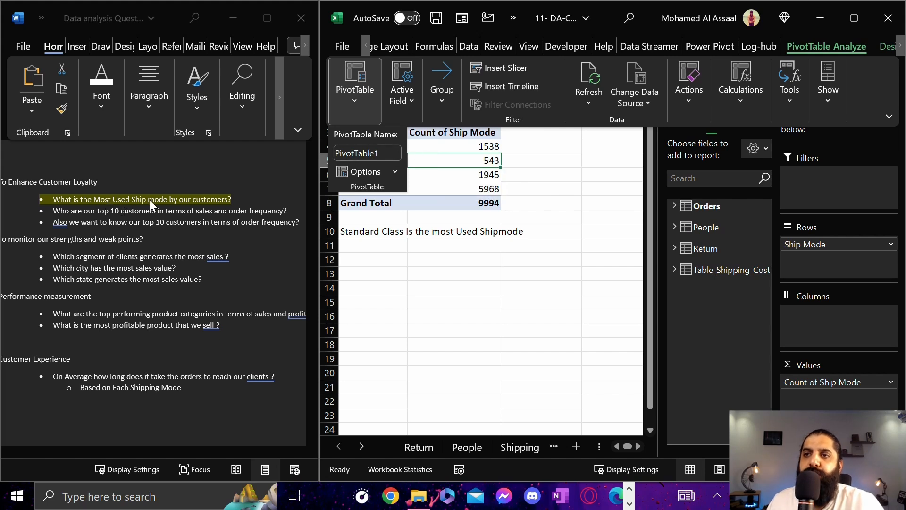
{"action": "left_click", "coordinate": [392, 151]}
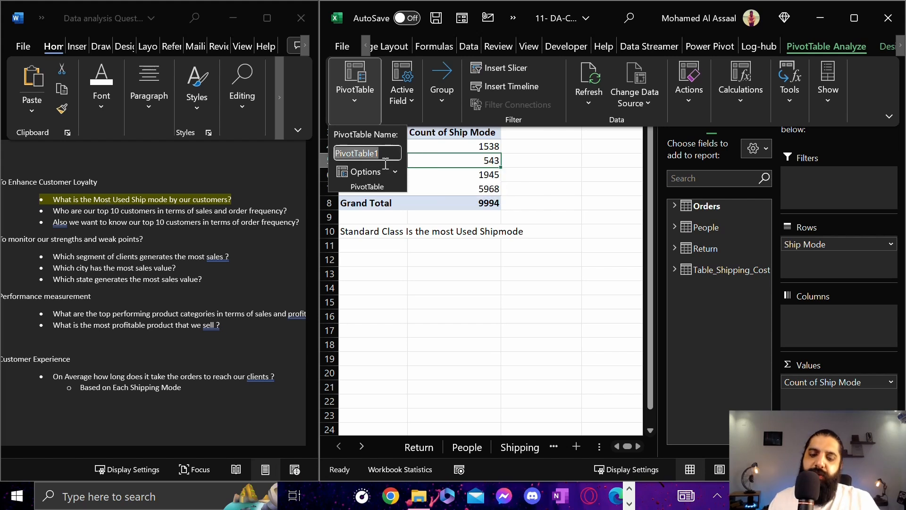
{"action": "type", "text": "ShipMode"}
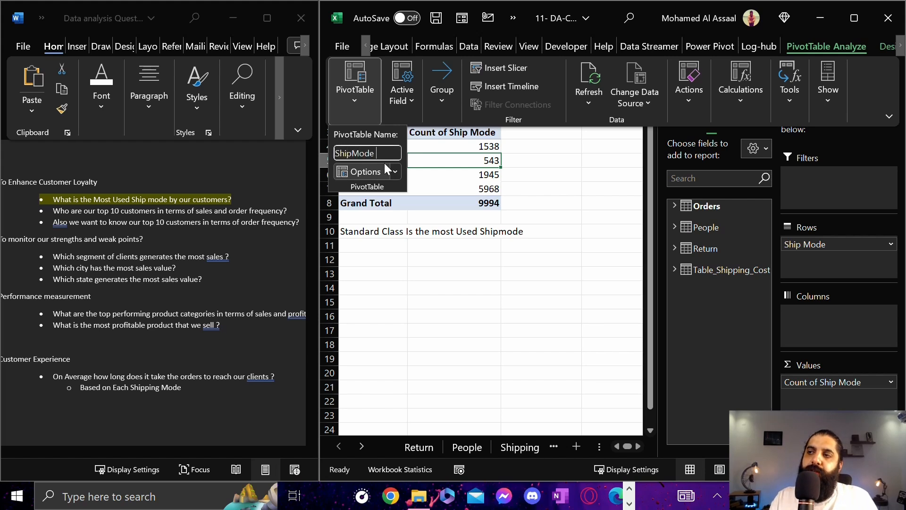
{"action": "type", "text": " Count"}
{"action": "key", "text": "Return"}
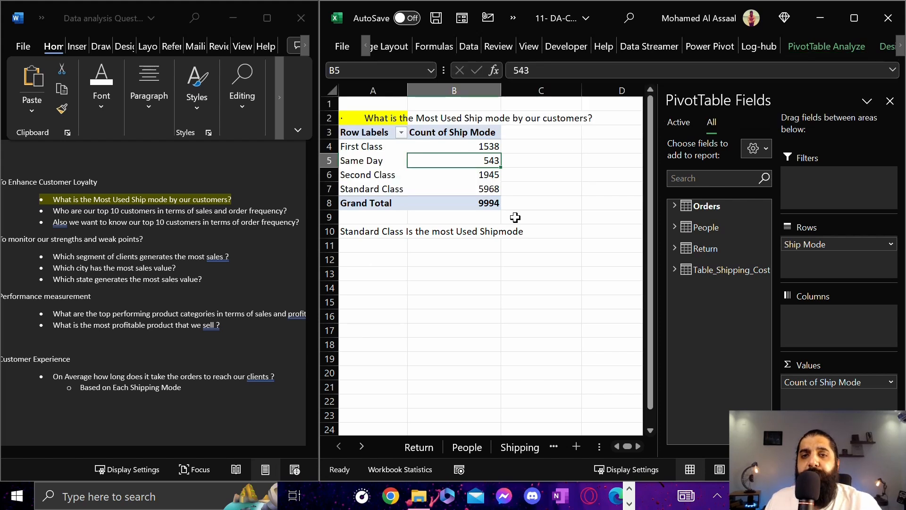
Change the ship mode PivotTable's name to "ShipMode Distribution"
{"action": "left_click", "coordinate": [845, 48]}
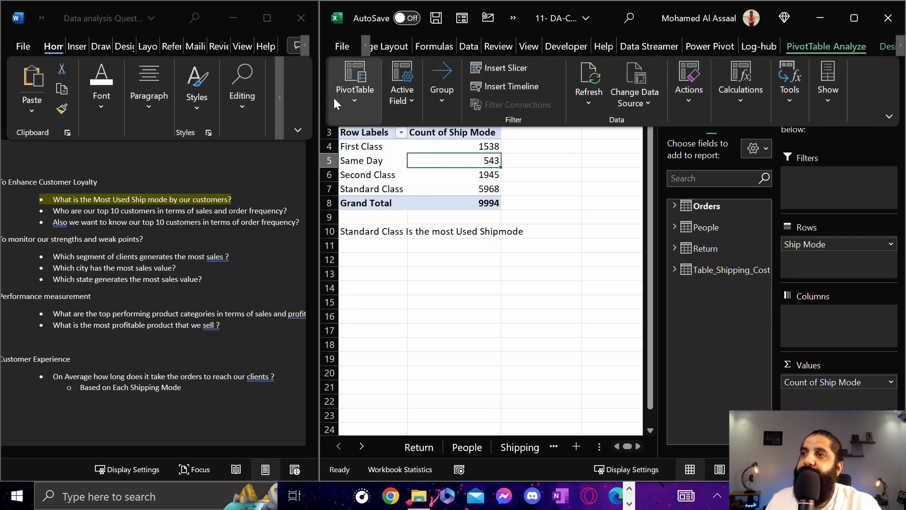
{"action": "left_click", "coordinate": [343, 100]}
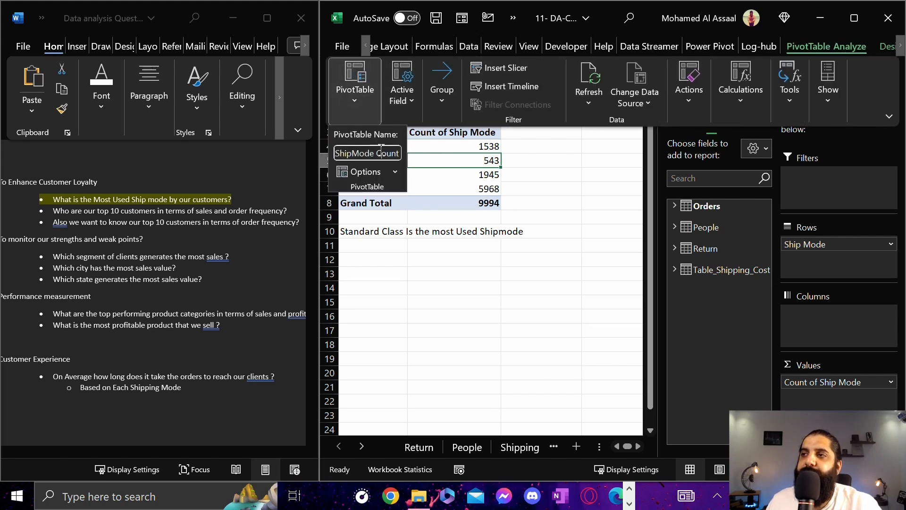
{"action": "double_click", "coordinate": [387, 150]}
{"action": "type", "text": "Distribution"}
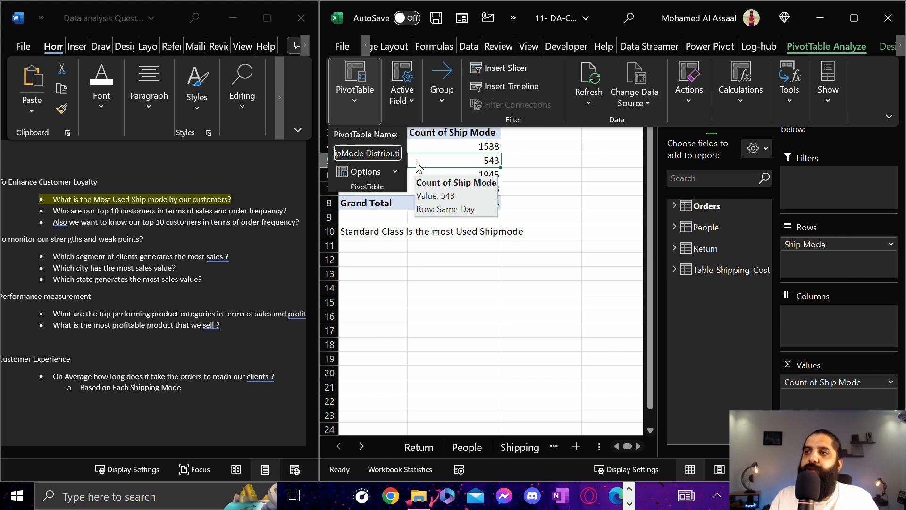
{"action": "key", "text": "Return"}
{"action": "left_click", "coordinate": [399, 160]}
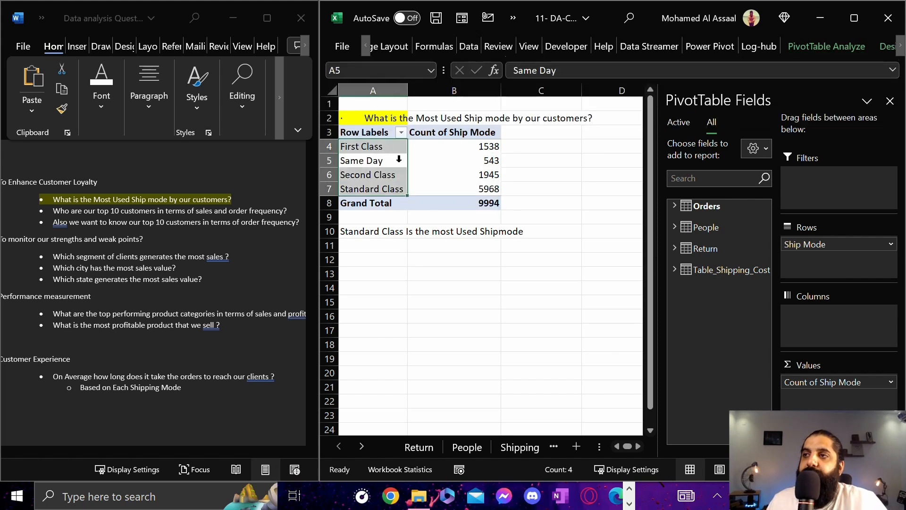
{"action": "left_click", "coordinate": [429, 170]}
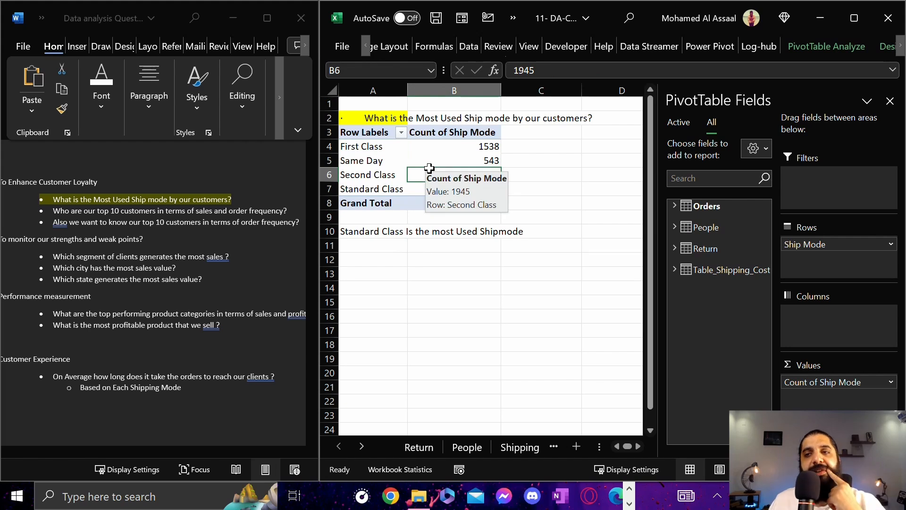
{"action": "left_click", "coordinate": [467, 147]}
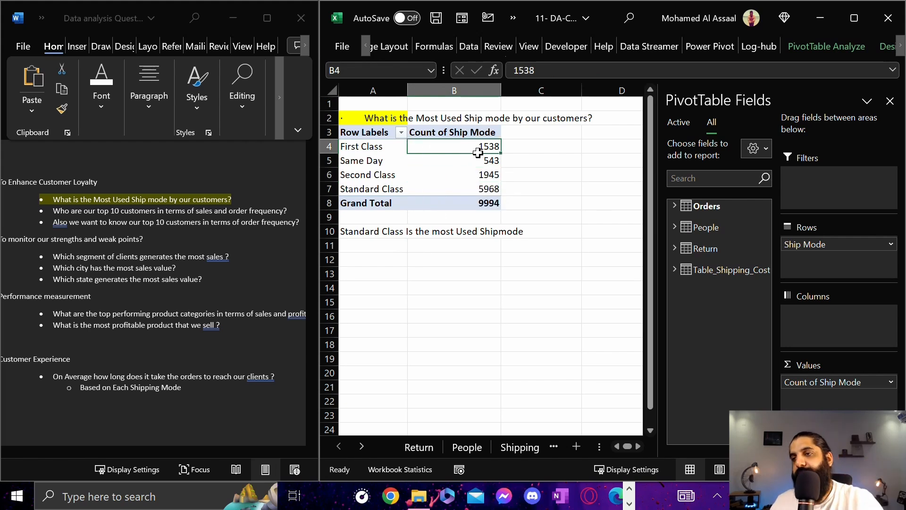
{"action": "key", "text": "Right"}
{"action": "key", "text": "Right"}
{"action": "key", "text": "Right"}
{"action": "key", "text": "Right"}
{"action": "key", "text": "Right"}
{"action": "key", "text": "Right"}
{"action": "key", "text": "Right"}
{"action": "key", "text": "Right"}
{"action": "key", "text": "Right"}
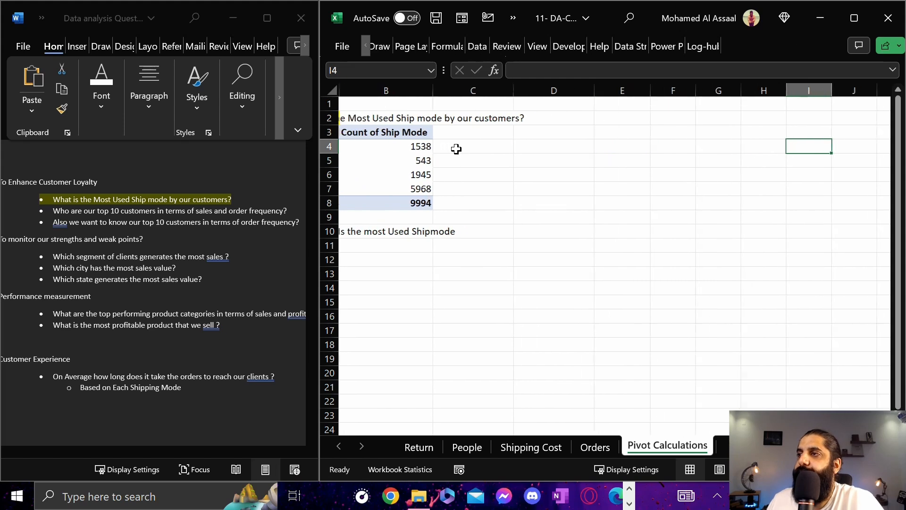
{"action": "key", "text": "Right"}
{"action": "key", "text": "Left"}
{"action": "key", "text": "Left"}
{"action": "key", "text": "Left"}
{"action": "key", "text": "Left"}
{"action": "key", "text": "Left"}
{"action": "key", "text": "Left"}
{"action": "key", "text": "Left"}
{"action": "key", "text": "Left"}
{"action": "key", "text": "Left"}
{"action": "key", "text": "Left"}
{"action": "key", "text": "Left"}
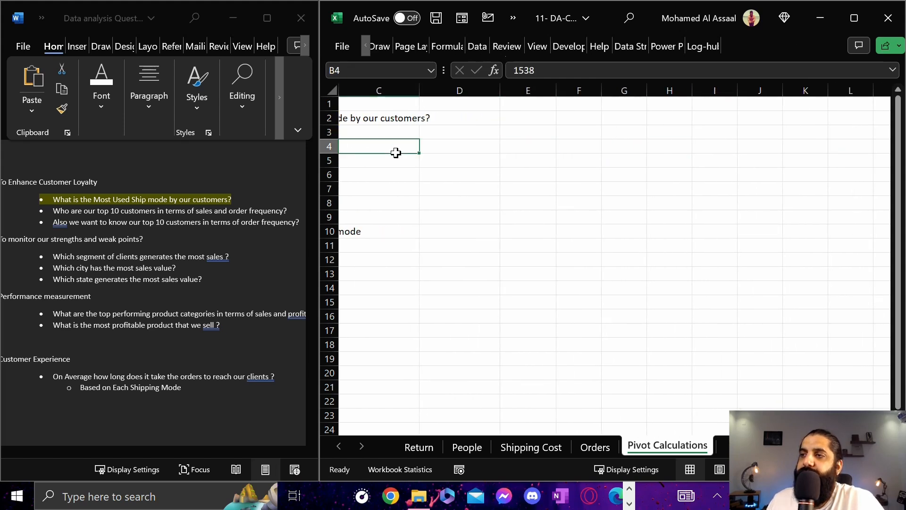
{"action": "left_click_drag", "start_coordinate": [507, 162], "coordinate": [606, 151]}
{"action": "left_click", "coordinate": [536, 169]}
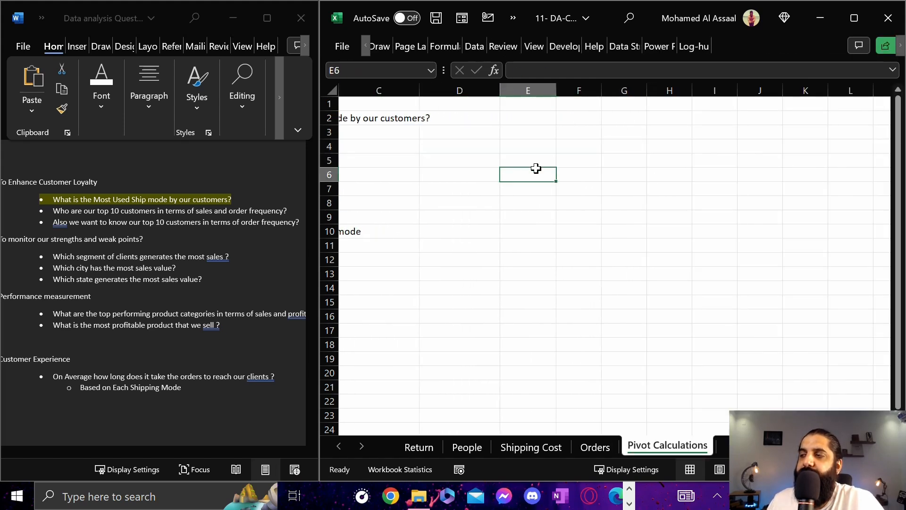
{"action": "key", "text": "Left"}
{"action": "key", "text": "Left"}
{"action": "key", "text": "Left"}
{"action": "key", "text": "Left"}
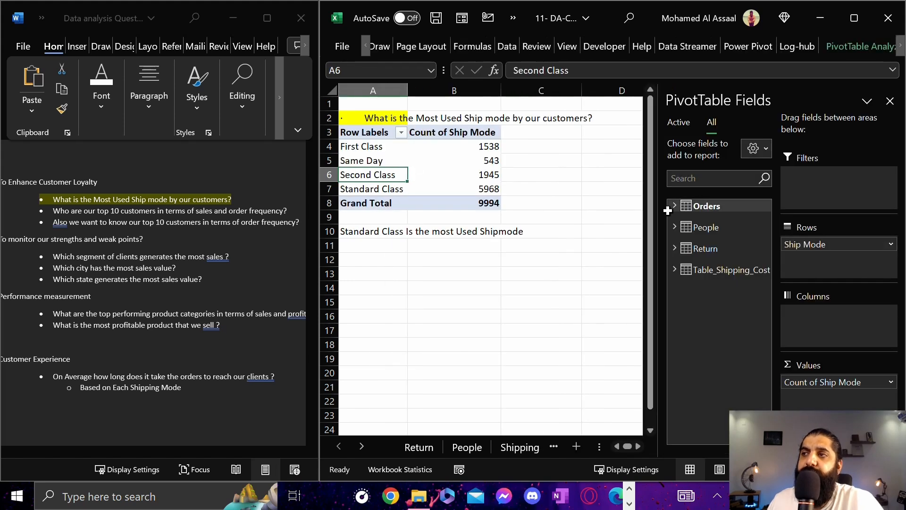
{"action": "key", "text": "Right"}
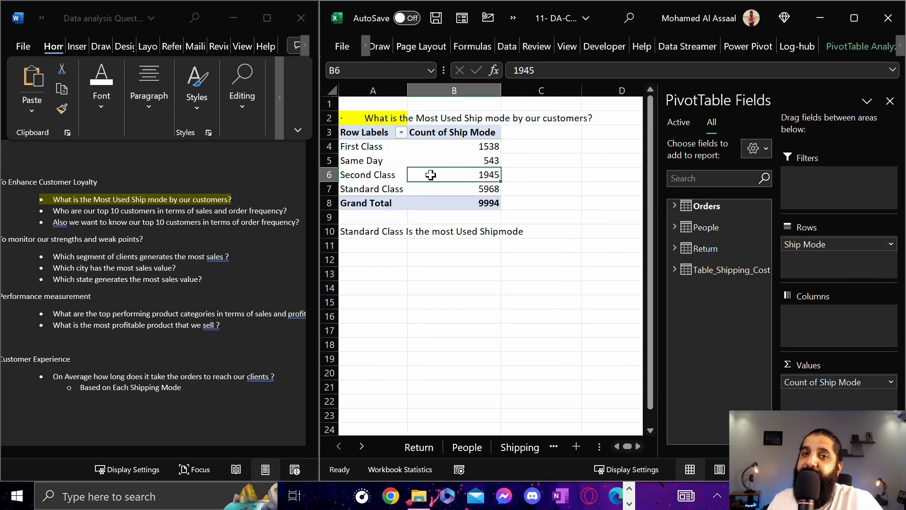
Select cell B5 in the ship mode PivotTable and expand the Orders table in its field list
{"action": "left_click", "coordinate": [374, 152]}
{"action": "mouse_move", "coordinate": [412, 161]}
{"action": "left_mouse_down"}
{"action": "mouse_move", "coordinate": [511, 162]}
{"action": "mouse_move", "coordinate": [313, 176]}
{"action": "mouse_move", "coordinate": [399, 177]}
{"action": "mouse_move", "coordinate": [425, 162]}
{"action": "left_mouse_up"}
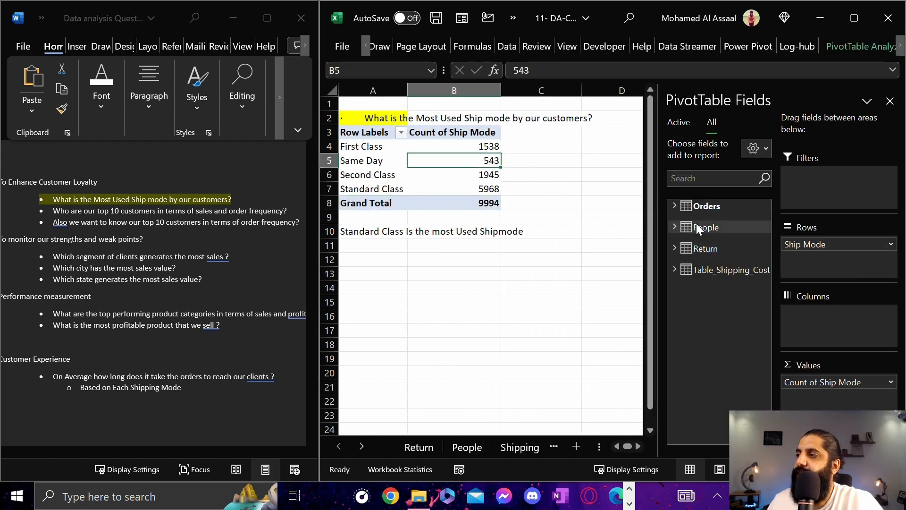
{"action": "left_click", "coordinate": [674, 206]}
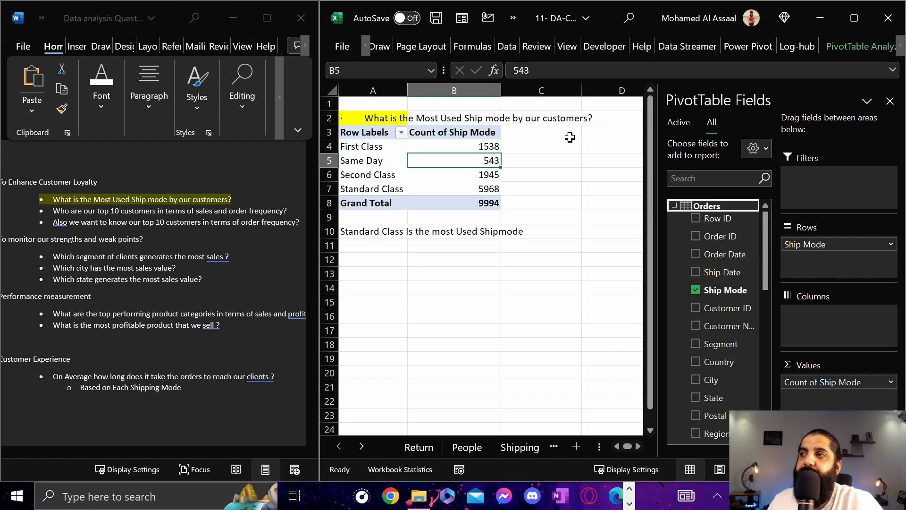
{"action": "left_click", "coordinate": [440, 137]}
{"action": "left_click", "coordinate": [528, 131]}
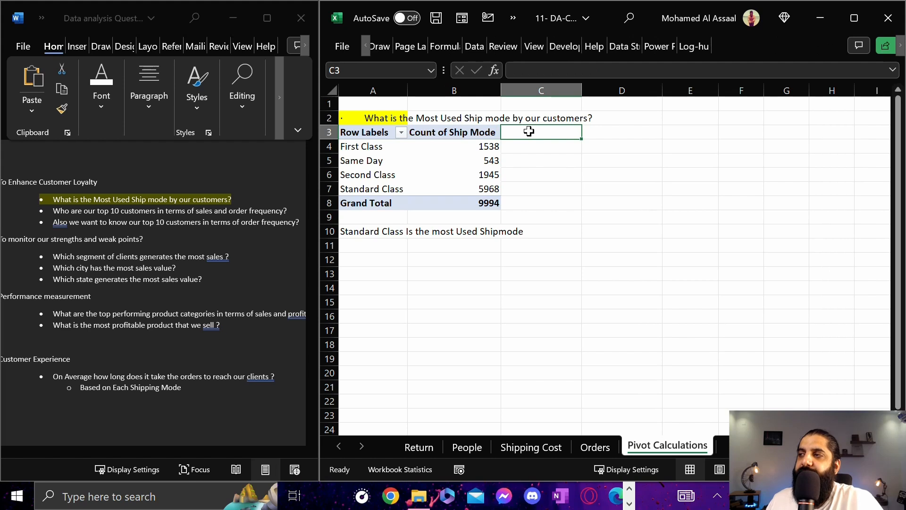
{"action": "left_click", "coordinate": [608, 133]}
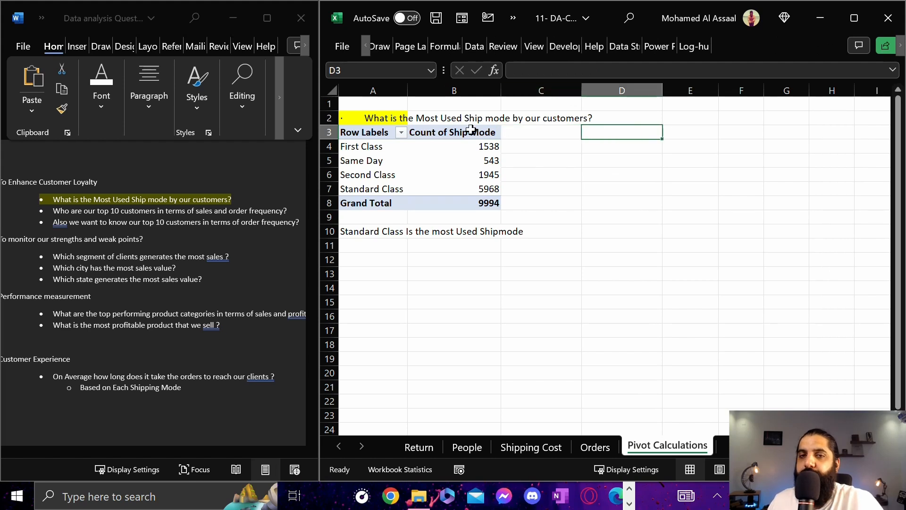
{"action": "left_click_drag", "start_coordinate": [633, 135], "coordinate": [752, 202]}
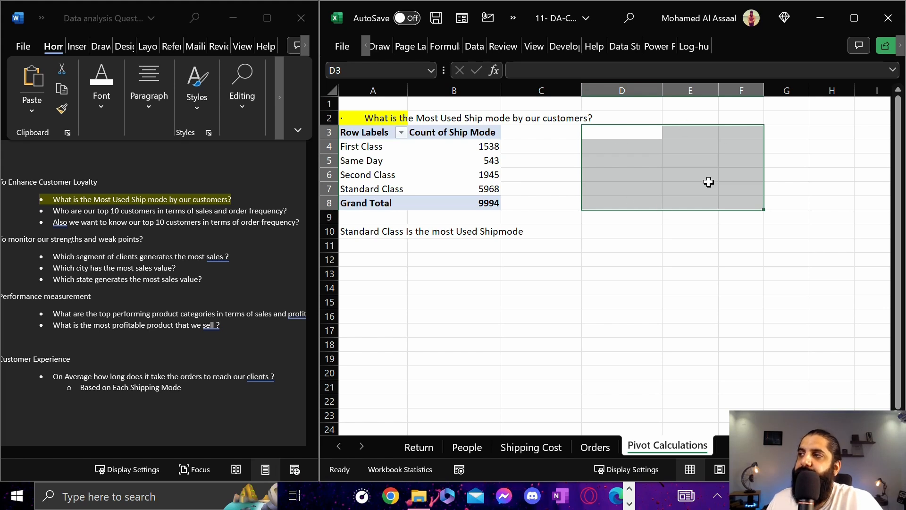
{"action": "left_click", "coordinate": [621, 148]}
{"action": "left_click", "coordinate": [690, 133]}
{"action": "left_click", "coordinate": [742, 128]}
{"action": "left_click", "coordinate": [822, 135]}
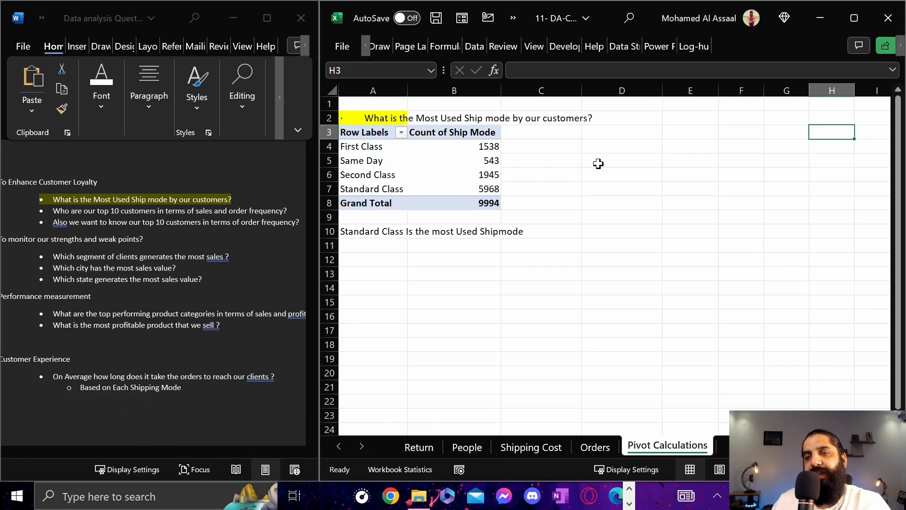
{"action": "left_click_drag", "start_coordinate": [431, 128], "coordinate": [633, 131]}
{"action": "left_click_drag", "start_coordinate": [435, 132], "coordinate": [564, 128]}
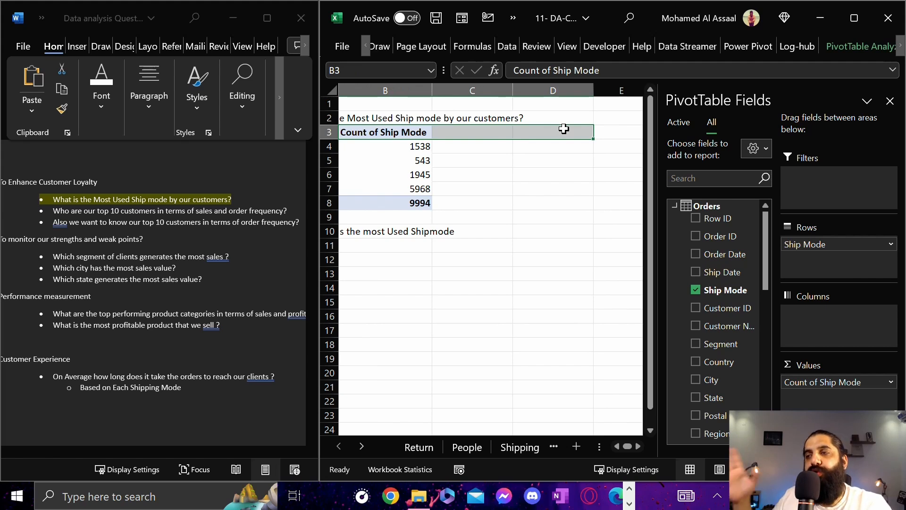
{"action": "left_click", "coordinate": [550, 132]}
{"action": "key", "text": "Right"}
{"action": "key", "text": "Right"}
{"action": "key", "text": "Right"}
{"action": "key", "text": "Right"}
{"action": "key", "text": "Right"}
{"action": "key", "text": "Right"}
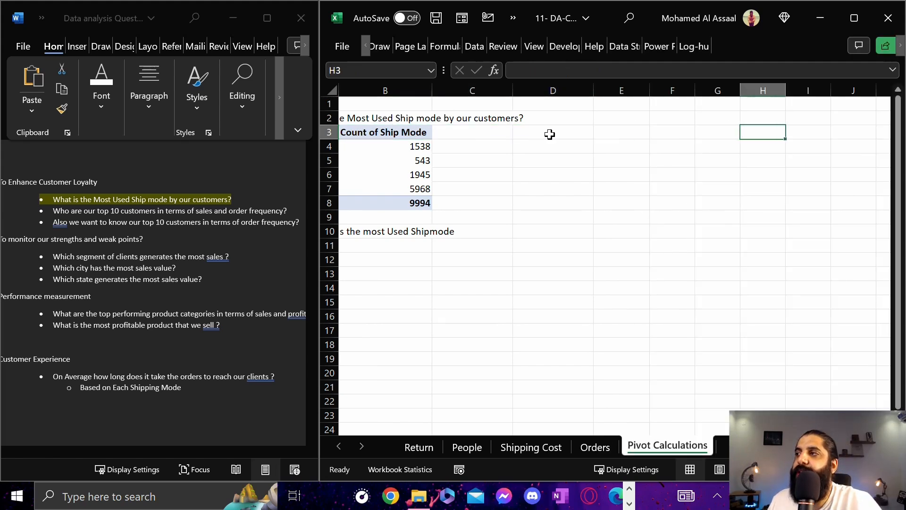
{"action": "key", "text": "Left"}
{"action": "key", "text": "Left"}
{"action": "key", "text": "Left"}
{"action": "key", "text": "Left"}
{"action": "key", "text": "Left"}
{"action": "key", "text": "Left"}
{"action": "key", "text": "Left"}
{"action": "key", "text": "Left"}
{"action": "key", "text": "Left"}
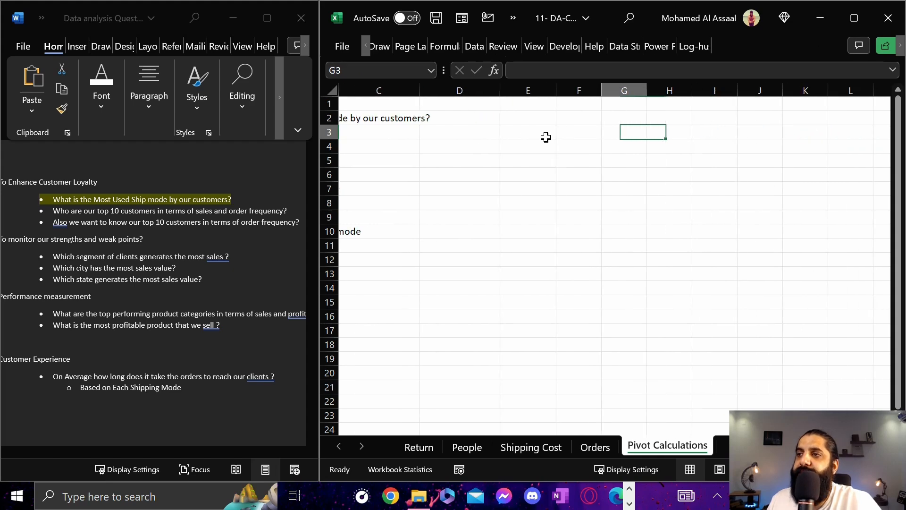
{"action": "scroll", "coordinate": [415, 421], "scroll_direction": "down", "scroll_amount": 5}
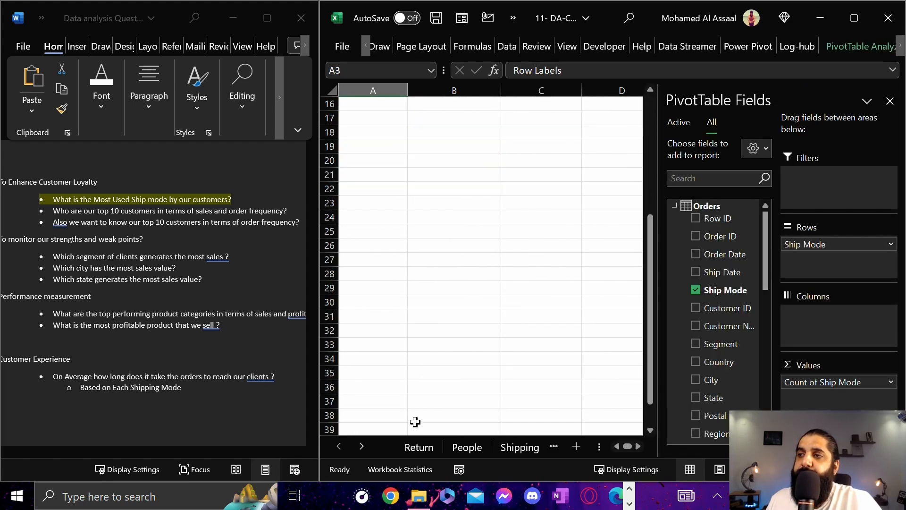
{"action": "scroll", "coordinate": [416, 421], "scroll_direction": "up", "scroll_amount": 5}
{"action": "left_click", "coordinate": [370, 141]}
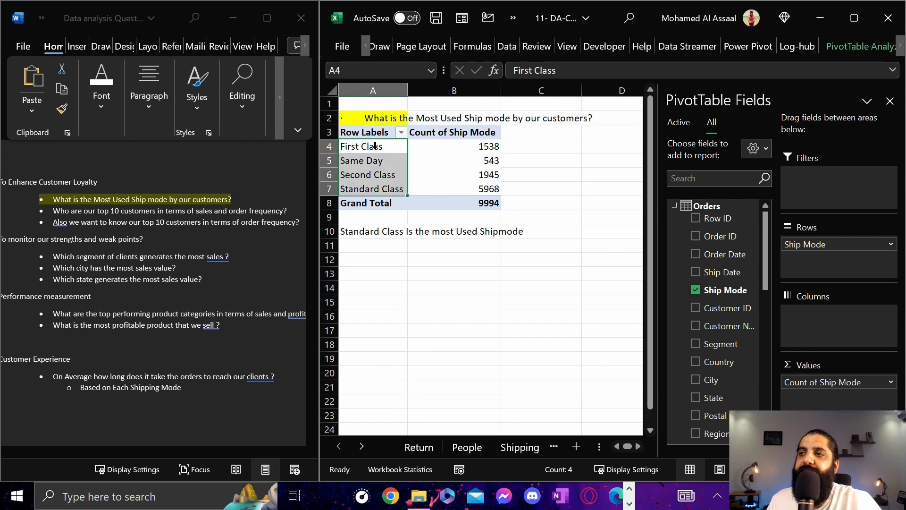
{"action": "left_click_drag", "start_coordinate": [383, 147], "coordinate": [355, 366]}
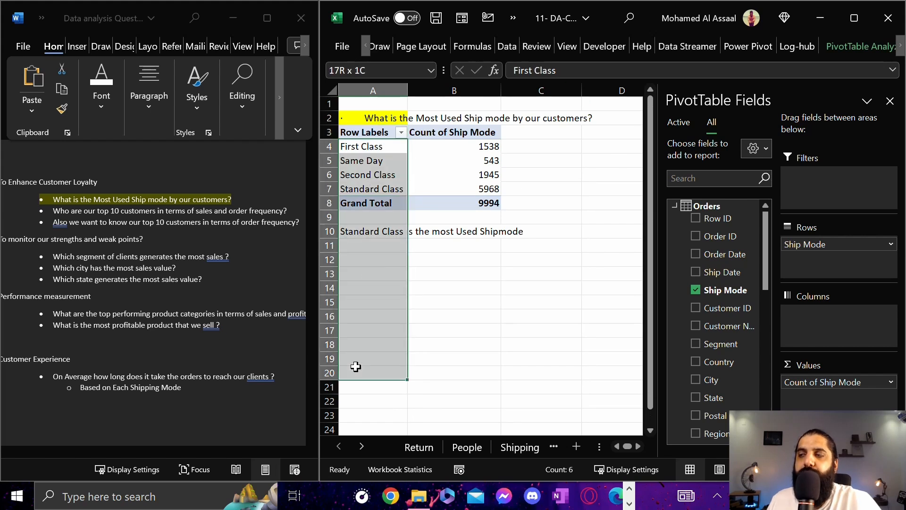
{"action": "left_click_drag", "start_coordinate": [380, 130], "coordinate": [553, 291]}
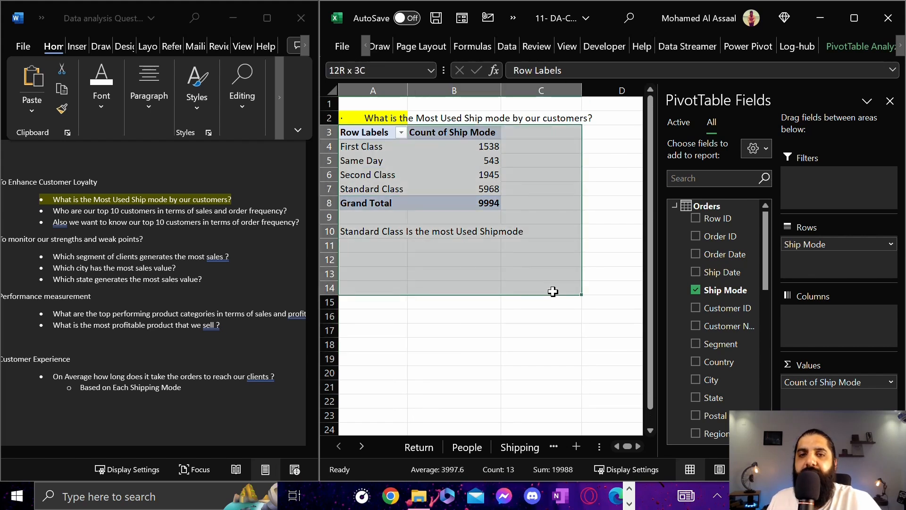
{"action": "left_click", "coordinate": [445, 147]}
{"action": "left_click", "coordinate": [387, 273]}
{"action": "left_click", "coordinate": [550, 163]}
{"action": "key", "text": "Right"}
{"action": "key", "text": "Right"}
{"action": "key", "text": "Right"}
{"action": "key", "text": "Right"}
{"action": "key", "text": "Right"}
{"action": "key", "text": "Right"}
{"action": "key", "text": "Right"}
{"action": "key", "text": "Right"}
{"action": "key", "text": "Right"}
{"action": "key", "text": "Right"}
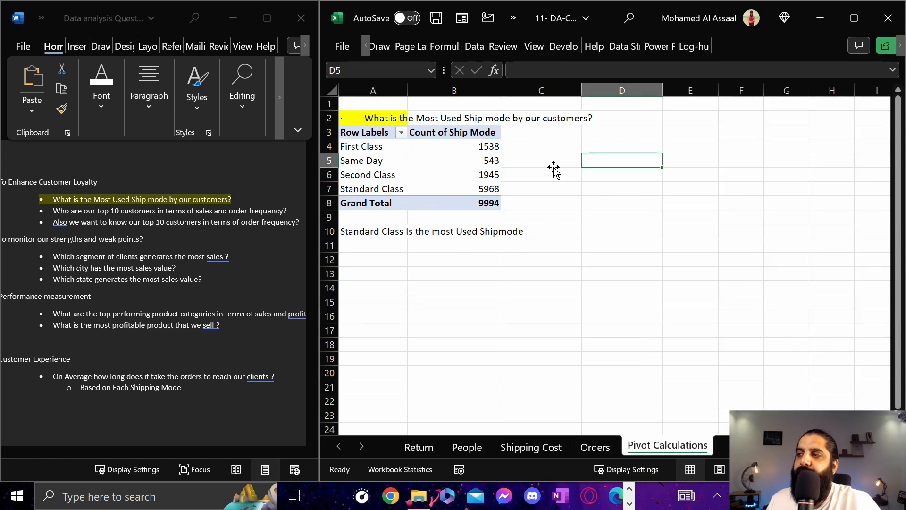
{"action": "key", "text": "Right"}
{"action": "key", "text": "Right"}
{"action": "key", "text": "Right"}
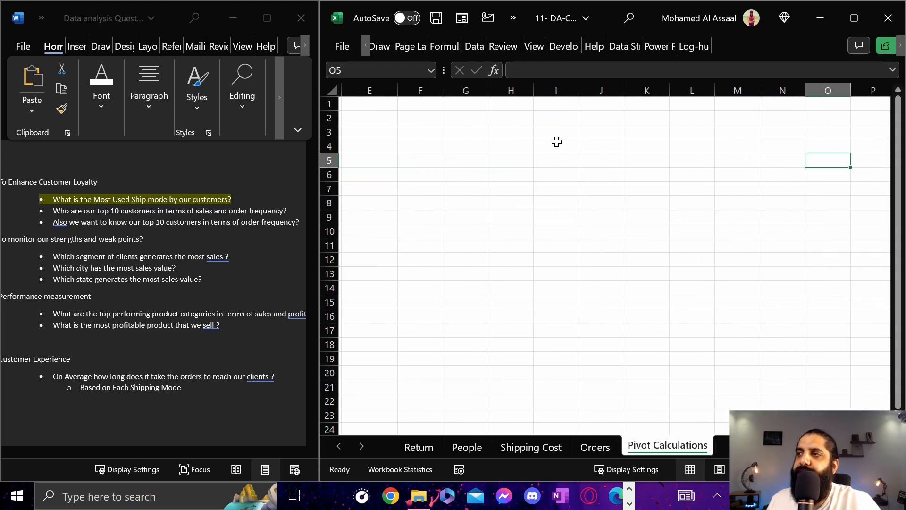
{"action": "key", "text": "Left"}
{"action": "key", "text": "ctrl+Left"}
{"action": "left_click", "coordinate": [495, 151]}
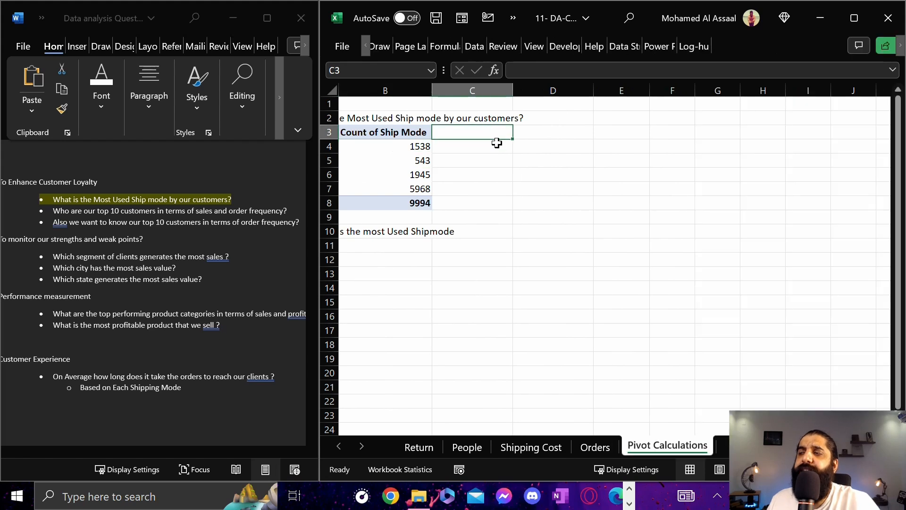
Insert a PivotTable from the workbook's data model at cell J3 of the existing Pivot Calculations sheet
{"action": "left_click_drag", "start_coordinate": [493, 90], "coordinate": [820, 89]}
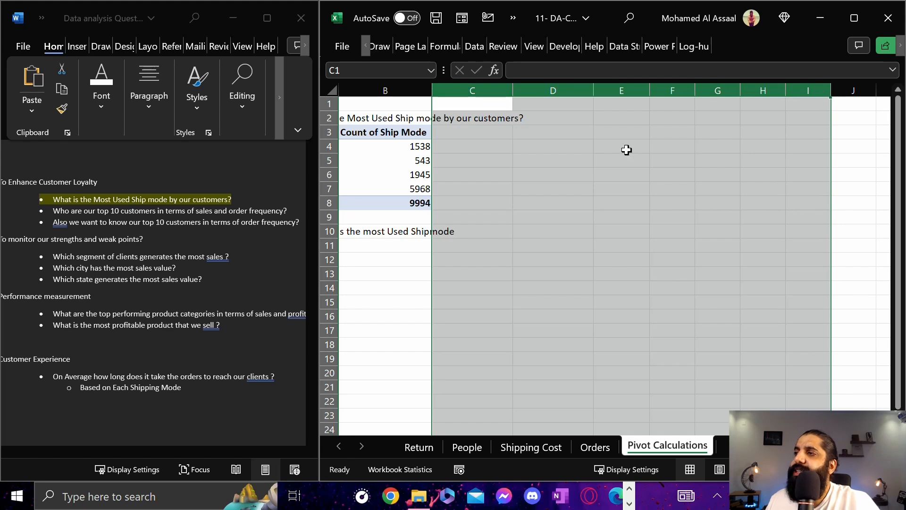
{"action": "left_click", "coordinate": [839, 139]}
{"action": "key", "text": "Right"}
{"action": "key", "text": "Right"}
{"action": "key", "text": "Right"}
{"action": "key", "text": "Right"}
{"action": "key", "text": "Right"}
{"action": "key", "text": "Right"}
{"action": "key", "text": "Right"}
{"action": "key", "text": "Right"}
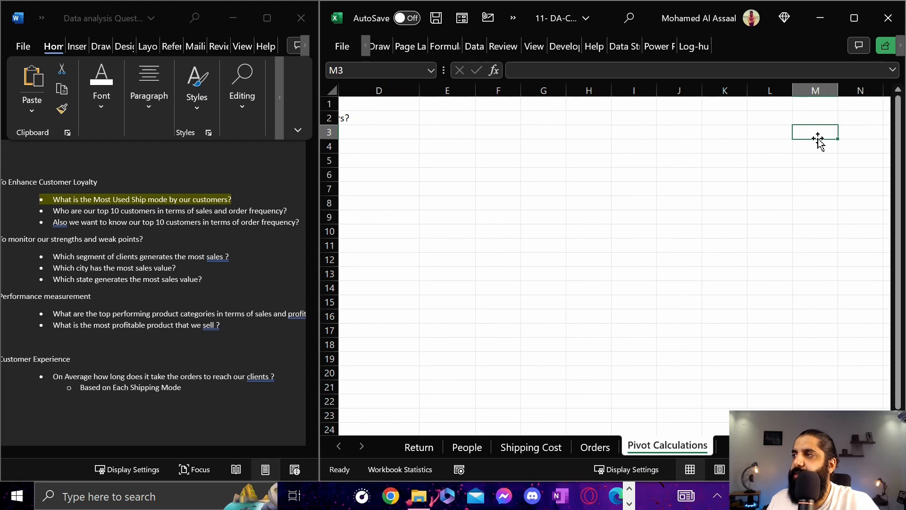
{"action": "key", "text": "Right"}
{"action": "left_click", "coordinate": [454, 136]}
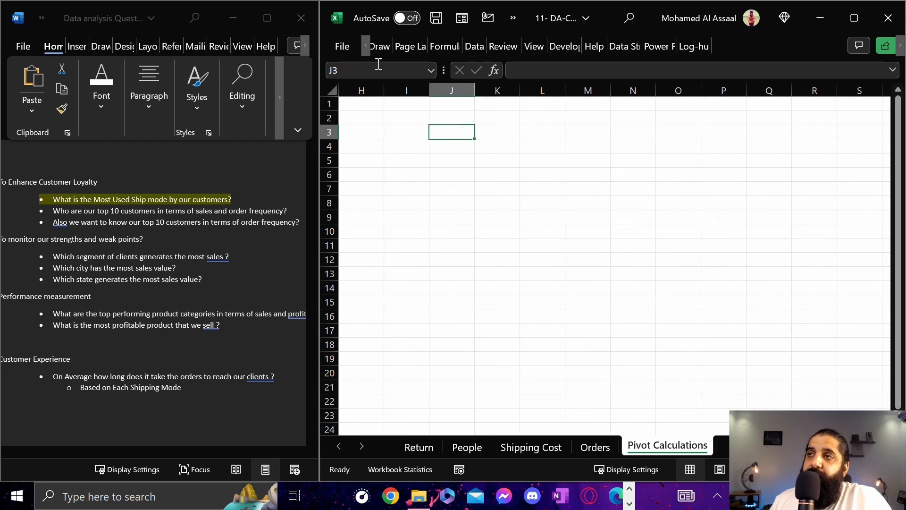
{"action": "left_click", "coordinate": [366, 45]}
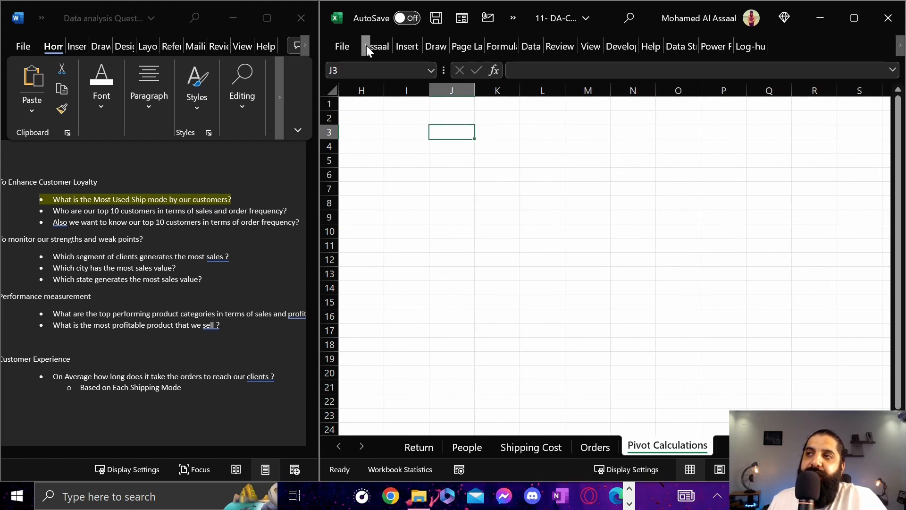
{"action": "left_click", "coordinate": [366, 46]}
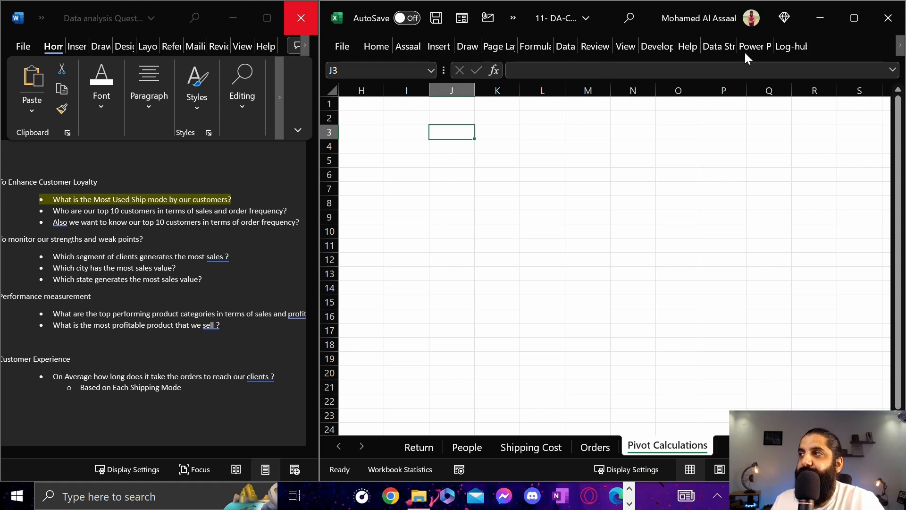
{"action": "left_click", "coordinate": [450, 45]}
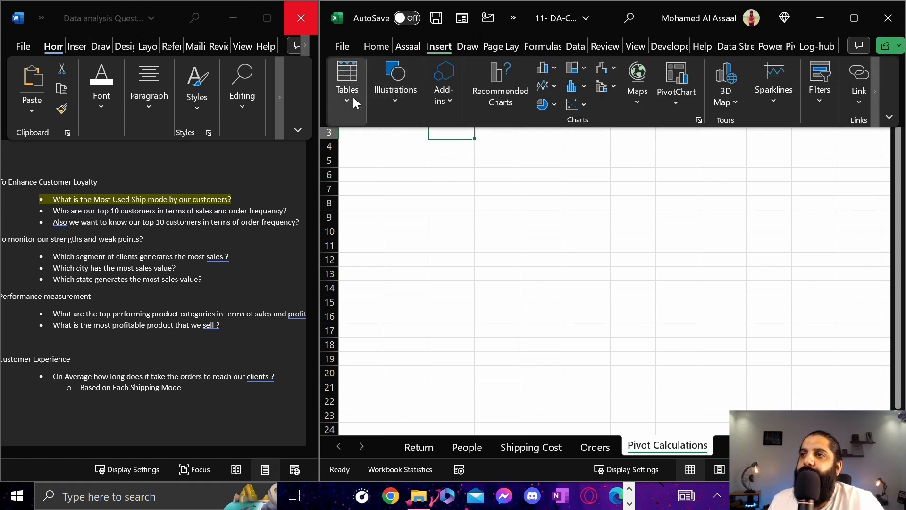
{"action": "left_click", "coordinate": [353, 97]}
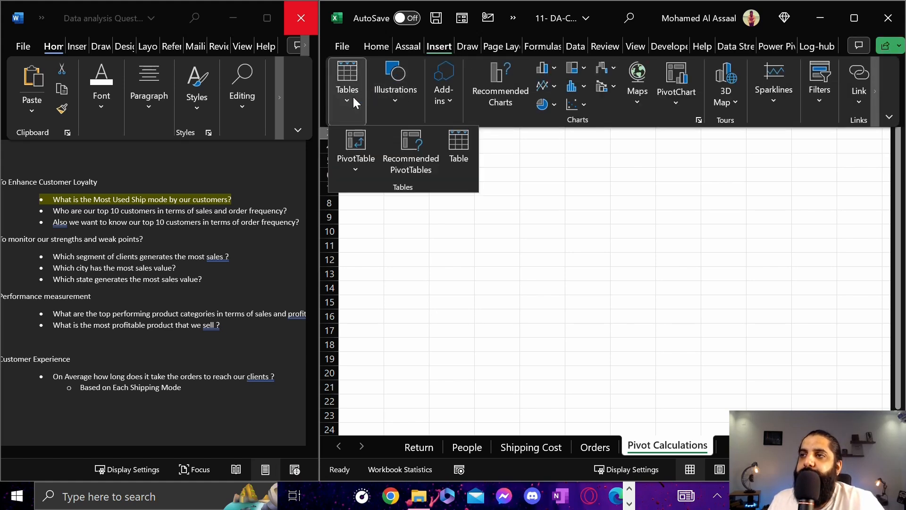
{"action": "left_click", "coordinate": [356, 172]}
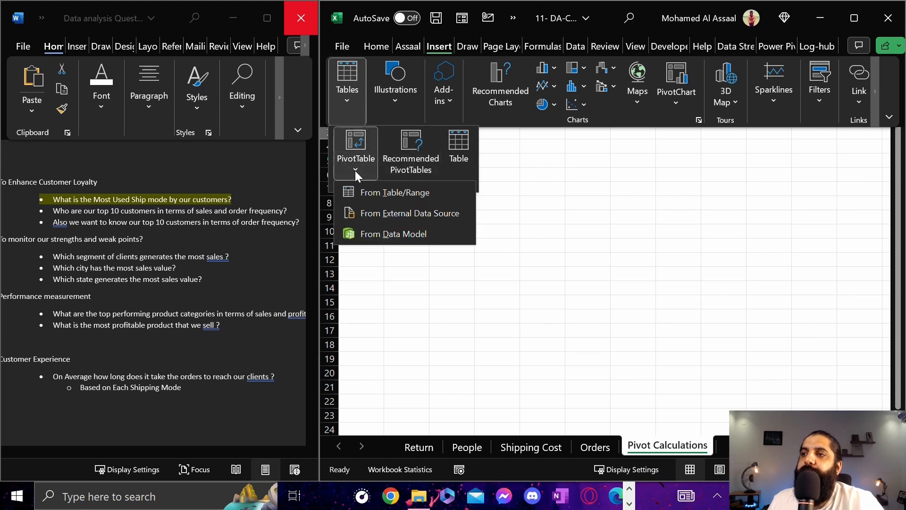
{"action": "left_click", "coordinate": [408, 234]}
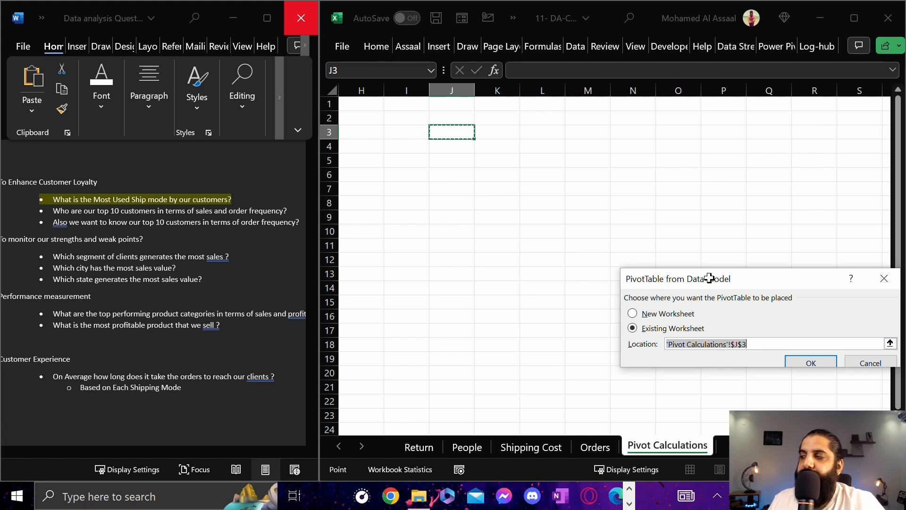
{"action": "left_click", "coordinate": [812, 362]}
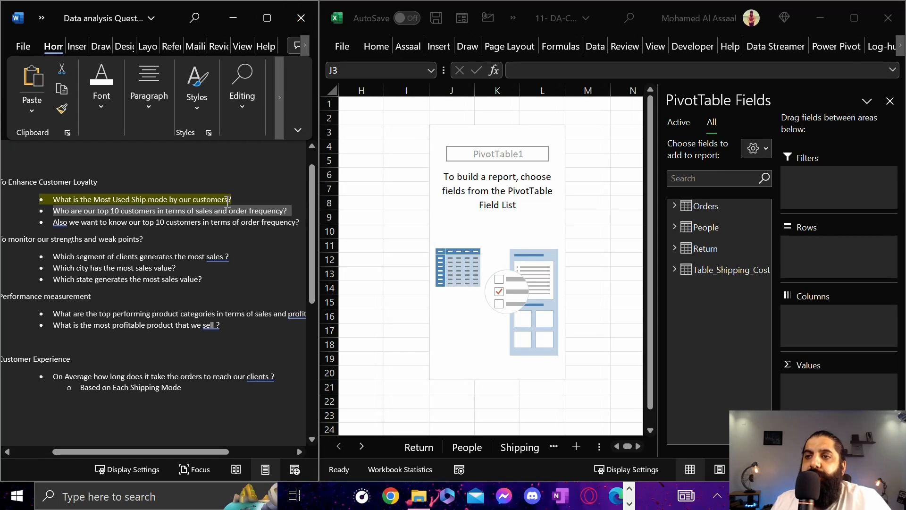
Place the Orders table's Customer Name field in the rows of the new PivotTable for the top 10 customers question
{"action": "left_click", "coordinate": [203, 218]}
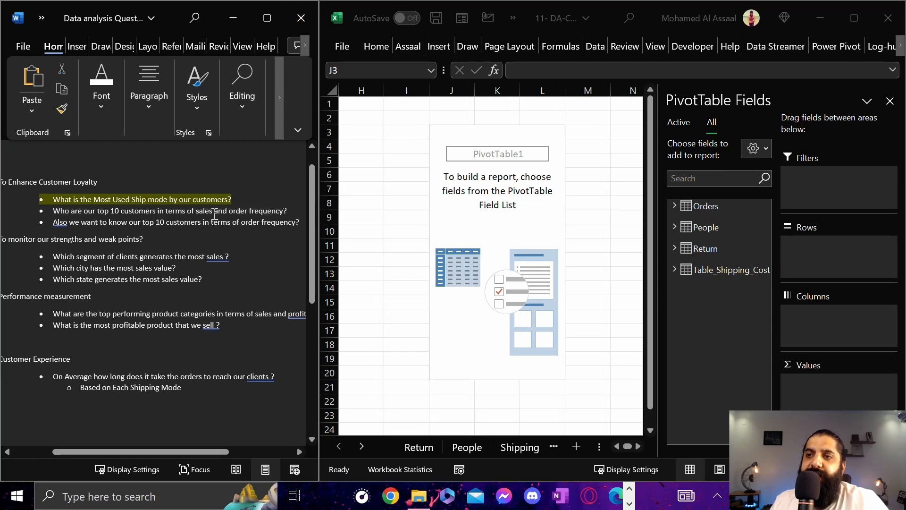
{"action": "left_click_drag", "start_coordinate": [216, 214], "coordinate": [100, 209]}
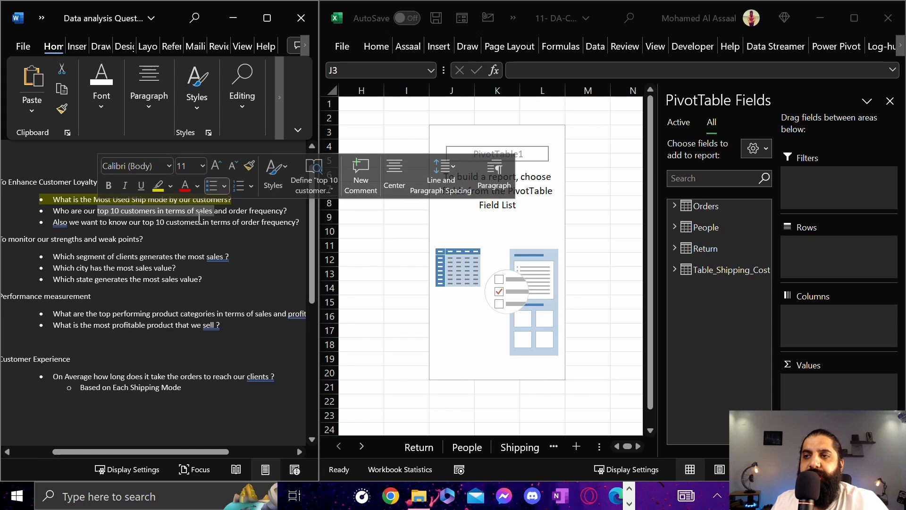
{"action": "left_click", "coordinate": [225, 212]}
{"action": "left_click_drag", "start_coordinate": [238, 213], "coordinate": [276, 208]}
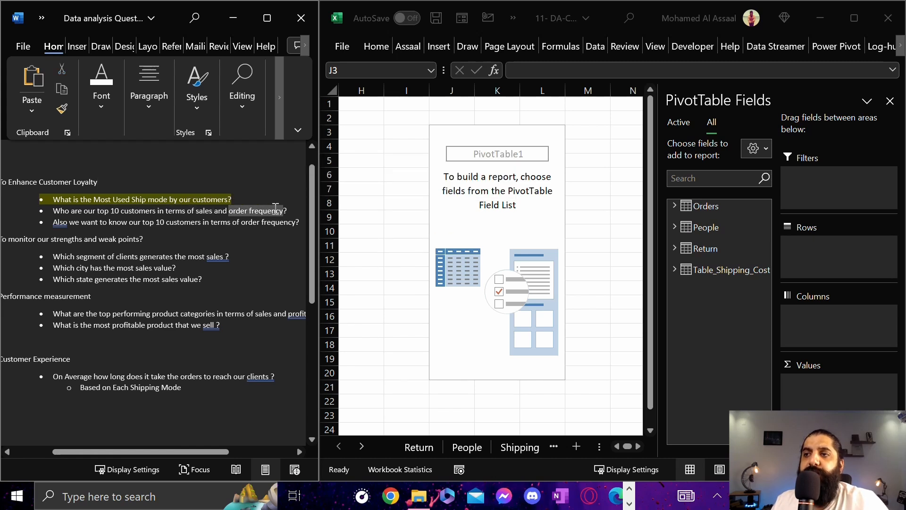
{"action": "mouse_move", "coordinate": [213, 211]}
{"action": "left_mouse_down"}
{"action": "mouse_move", "coordinate": [104, 207]}
{"action": "mouse_move", "coordinate": [214, 211]}
{"action": "left_mouse_up"}
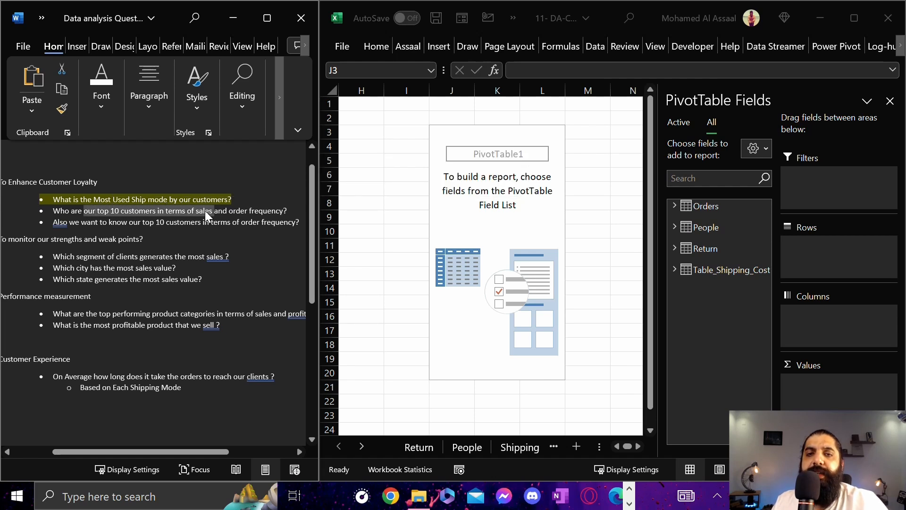
{"action": "double_click", "coordinate": [494, 221]}
{"action": "key", "text": "Return"}
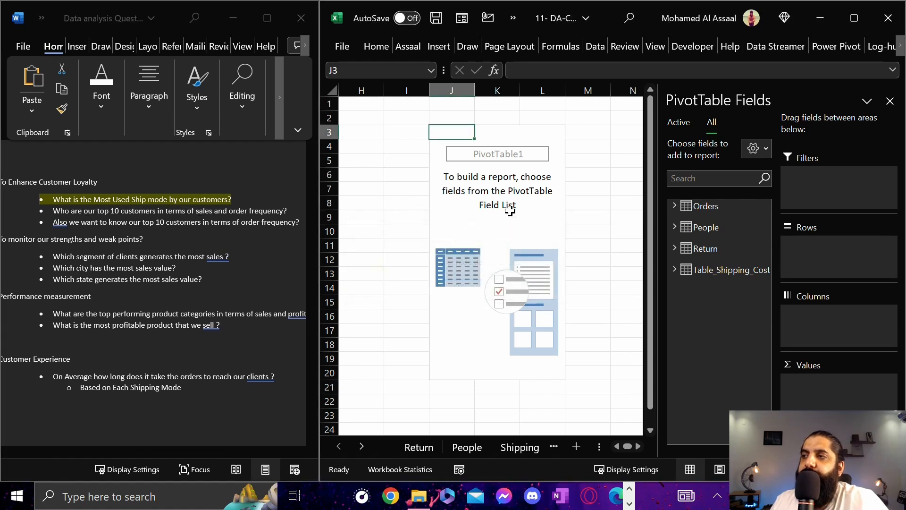
{"action": "left_click", "coordinate": [508, 212]}
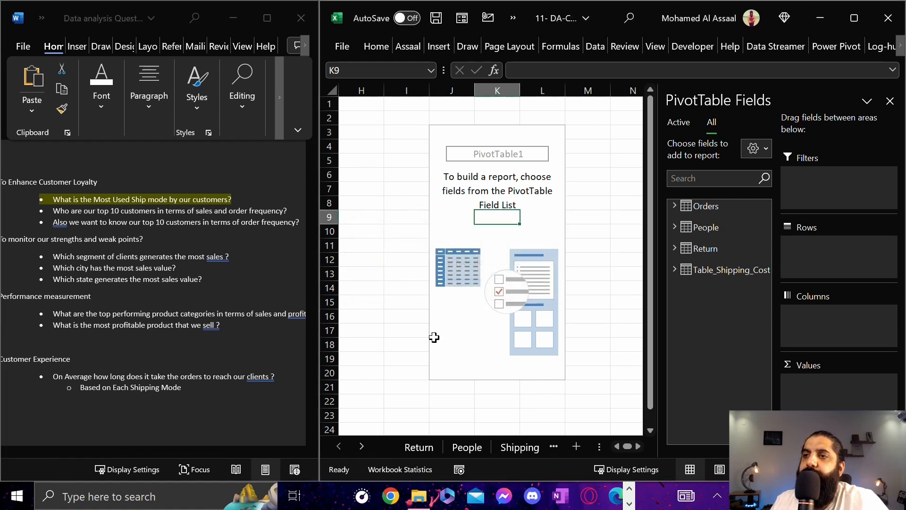
{"action": "left_click", "coordinate": [678, 206]}
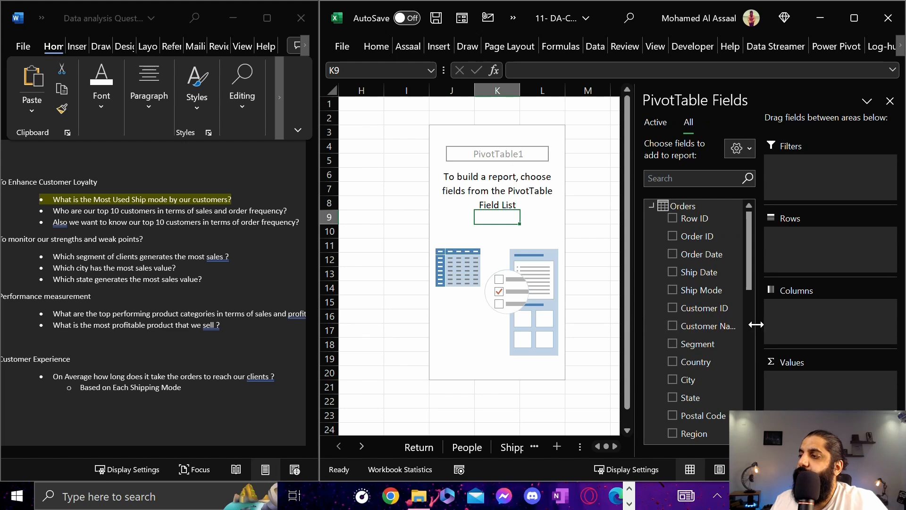
{"action": "left_click_drag", "start_coordinate": [761, 324], "coordinate": [797, 327]}
{"action": "left_click_drag", "start_coordinate": [685, 326], "coordinate": [834, 267]}
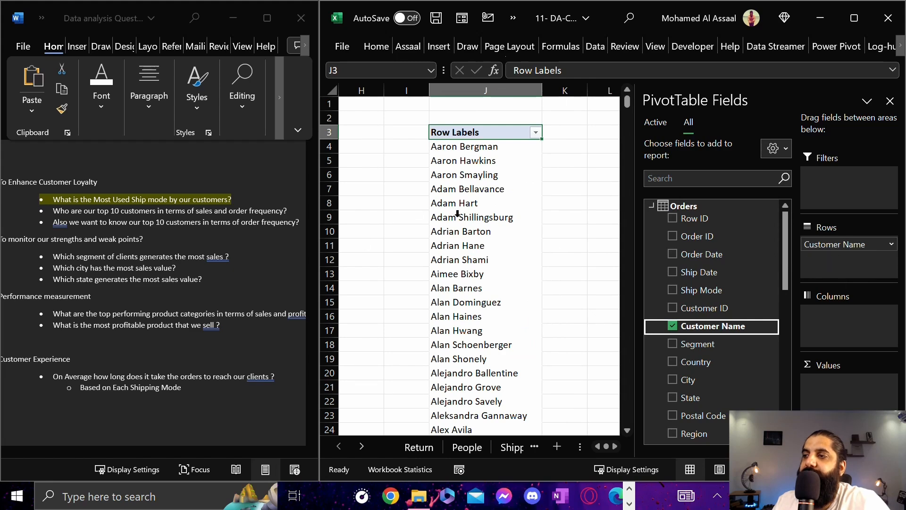
Look through the PivotTable's customer list down to its grand total and return to its first rows
{"action": "scroll", "coordinate": [457, 213], "scroll_direction": "down", "scroll_amount": 20}
{"action": "scroll", "coordinate": [458, 218], "scroll_direction": "down", "scroll_amount": 20}
{"action": "scroll", "coordinate": [459, 222], "scroll_direction": "down", "scroll_amount": 20}
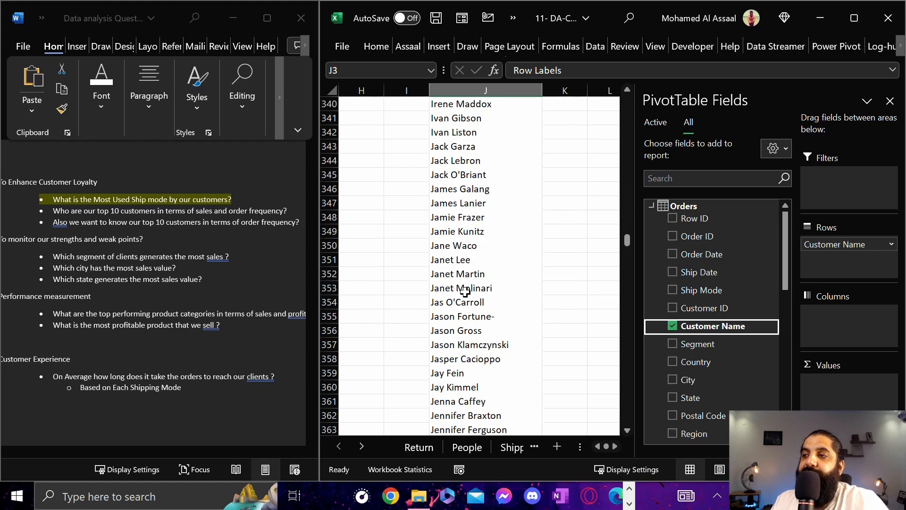
{"action": "left_click", "coordinate": [474, 231]}
{"action": "key", "text": "ctrl+Down"}
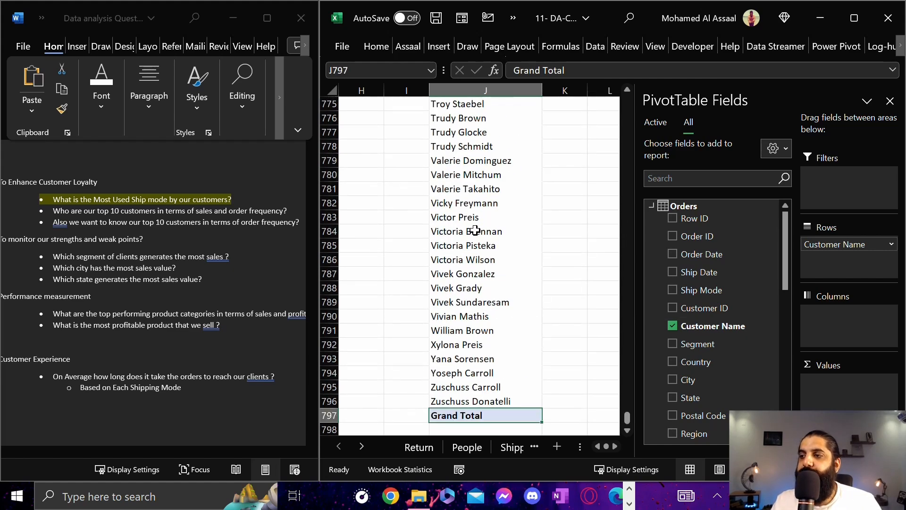
{"action": "scroll", "coordinate": [474, 239], "scroll_direction": "down", "scroll_amount": 1}
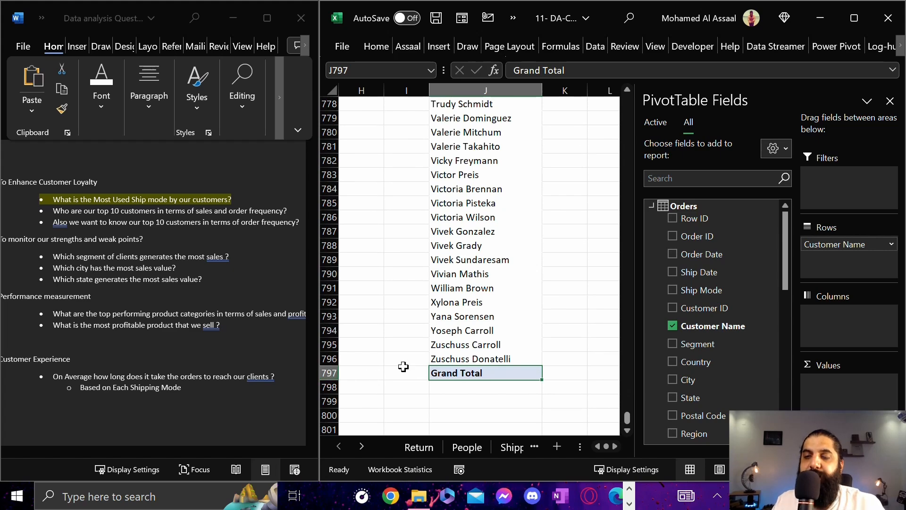
{"action": "left_click", "coordinate": [501, 344]}
{"action": "key", "text": "ctrl+Up"}
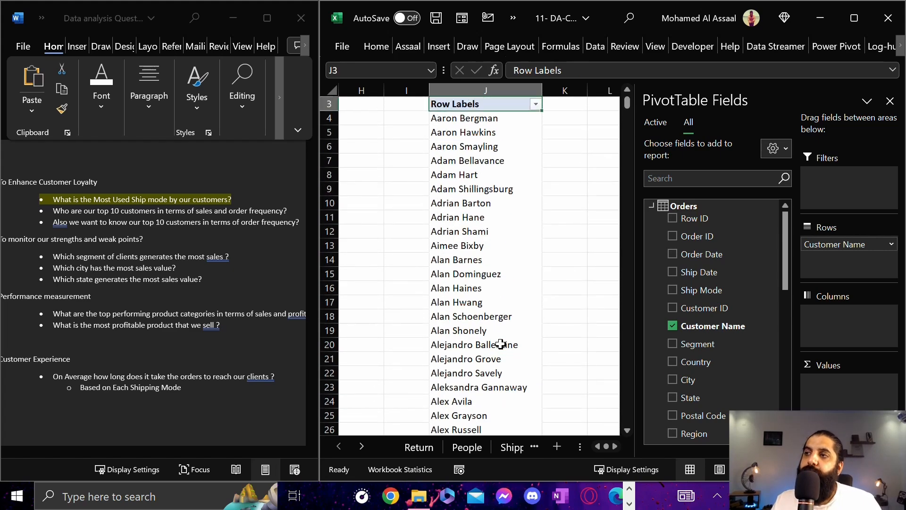
{"action": "scroll", "coordinate": [451, 343], "scroll_direction": "up", "scroll_amount": 1}
{"action": "key", "text": "Down"}
{"action": "key", "text": "Down"}
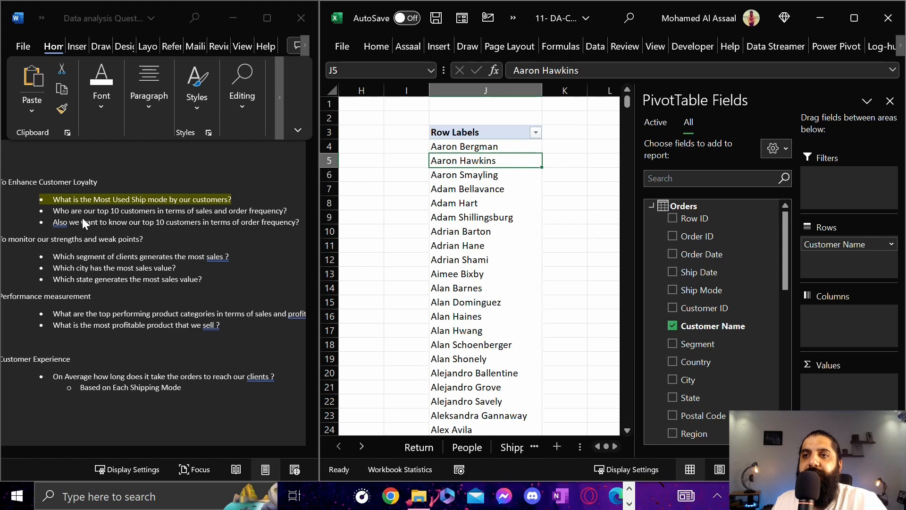
Compare the Word document's top 10 customers by sales question with the PivotTable's complete set of customer labels
{"action": "left_click", "coordinate": [98, 212]}
{"action": "left_click_drag", "start_coordinate": [113, 210], "coordinate": [121, 211]}
{"action": "left_click", "coordinate": [491, 203]}
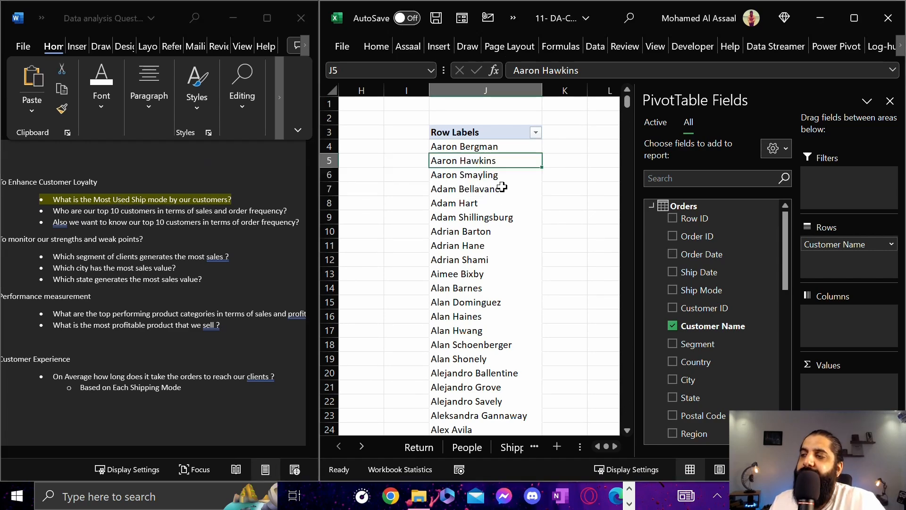
{"action": "left_click", "coordinate": [499, 212]}
{"action": "left_click", "coordinate": [484, 154]}
{"action": "left_click", "coordinate": [495, 135]}
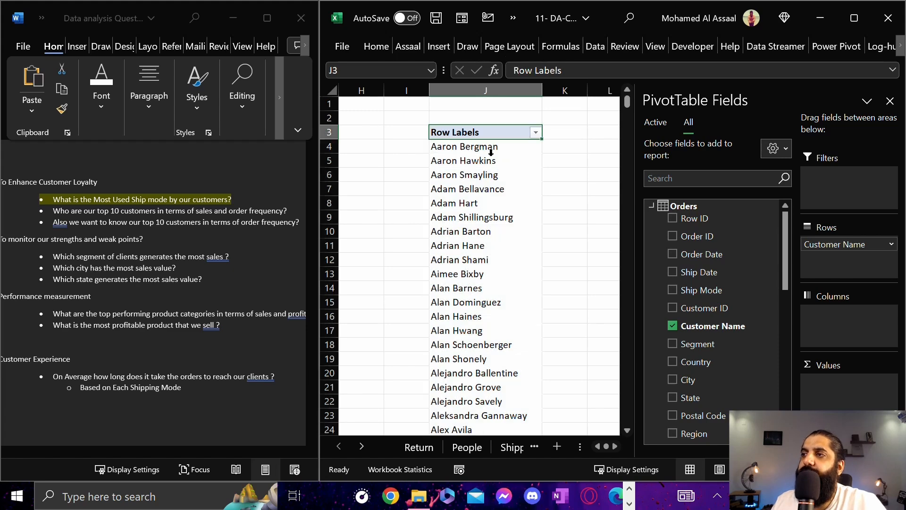
{"action": "left_click", "coordinate": [489, 155]}
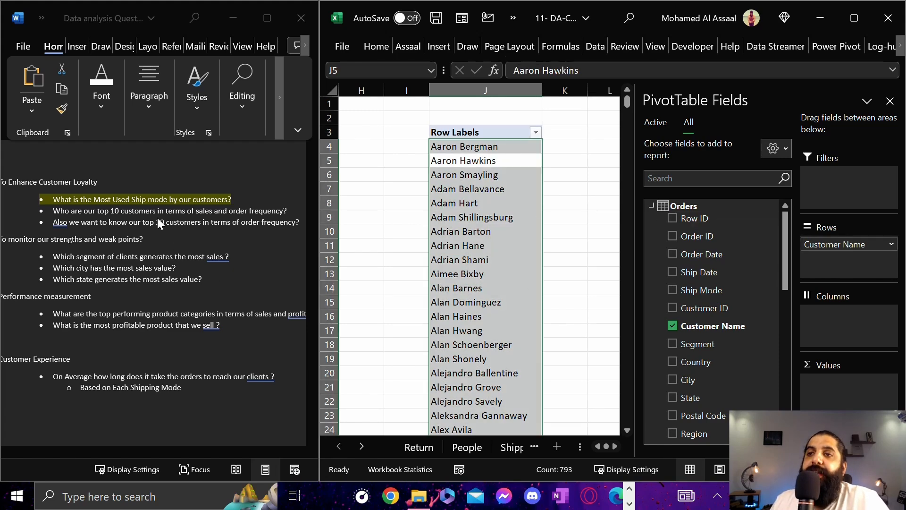
{"action": "left_click_drag", "start_coordinate": [84, 211], "coordinate": [121, 211]}
{"action": "left_click_drag", "start_coordinate": [213, 212], "coordinate": [197, 211]}
{"action": "left_click", "coordinate": [528, 253]}
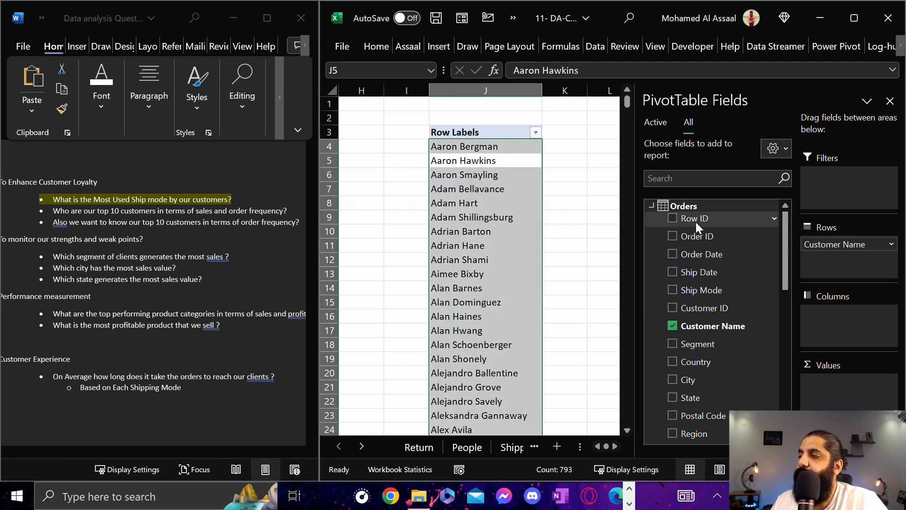
Add the Orders table's Sales field to the customer PivotTable's values, keeping Sum as its calculation in Value Field Settings
{"action": "scroll", "coordinate": [722, 290], "scroll_direction": "down", "scroll_amount": 3}
{"action": "scroll", "coordinate": [727, 293], "scroll_direction": "down", "scroll_amount": 5}
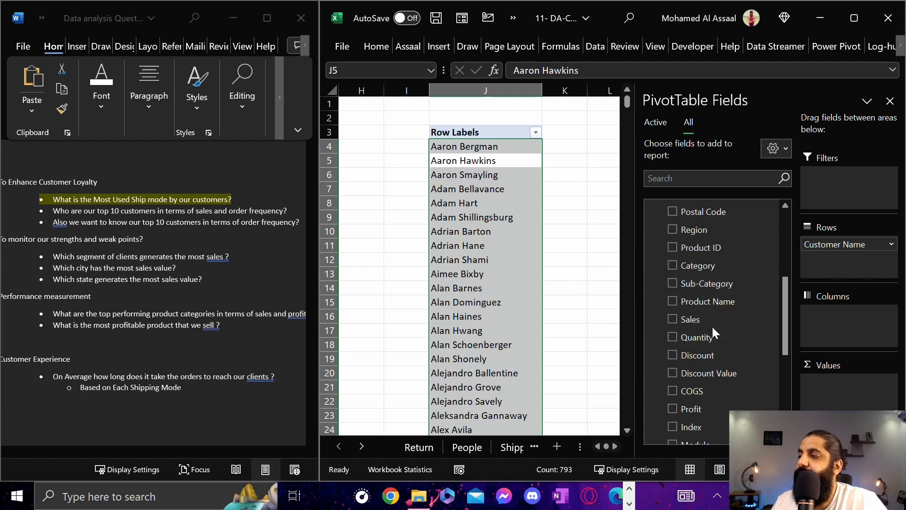
{"action": "left_click_drag", "start_coordinate": [701, 325], "coordinate": [844, 384]}
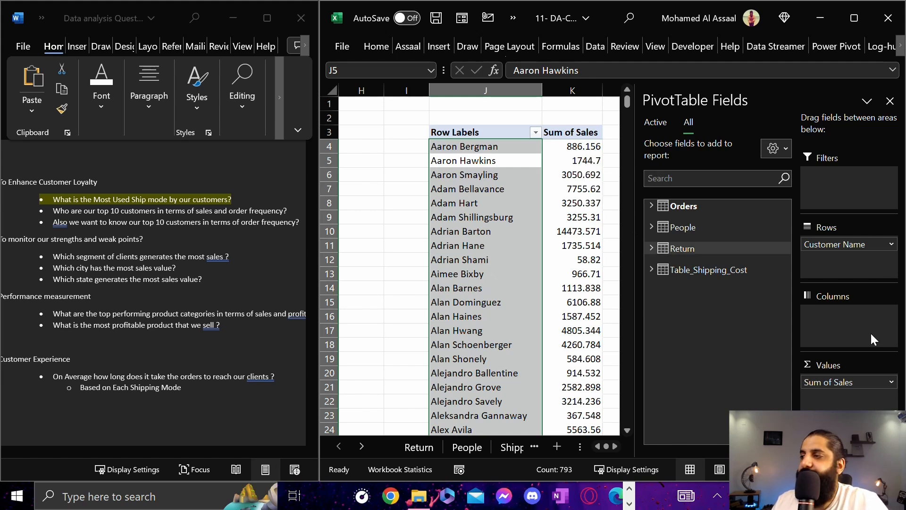
{"action": "left_click", "coordinate": [881, 382]}
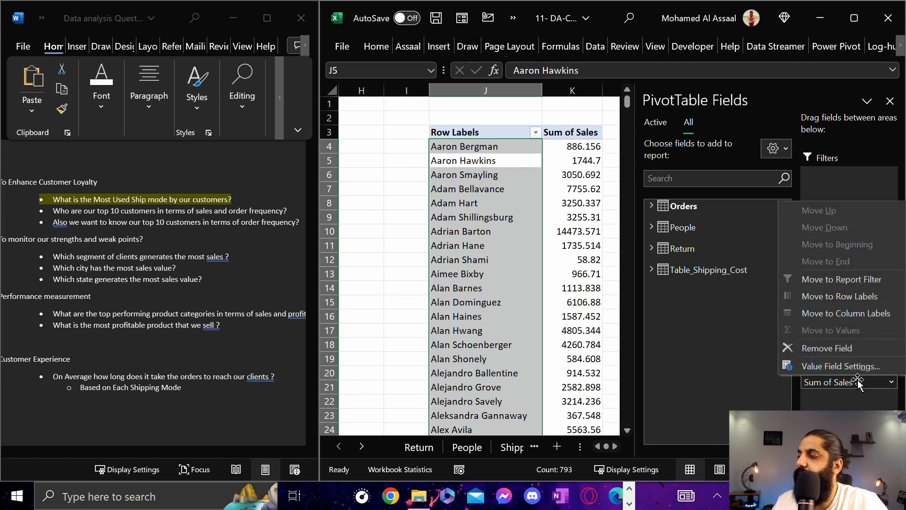
{"action": "left_click", "coordinate": [832, 384]}
{"action": "left_click", "coordinate": [836, 383]}
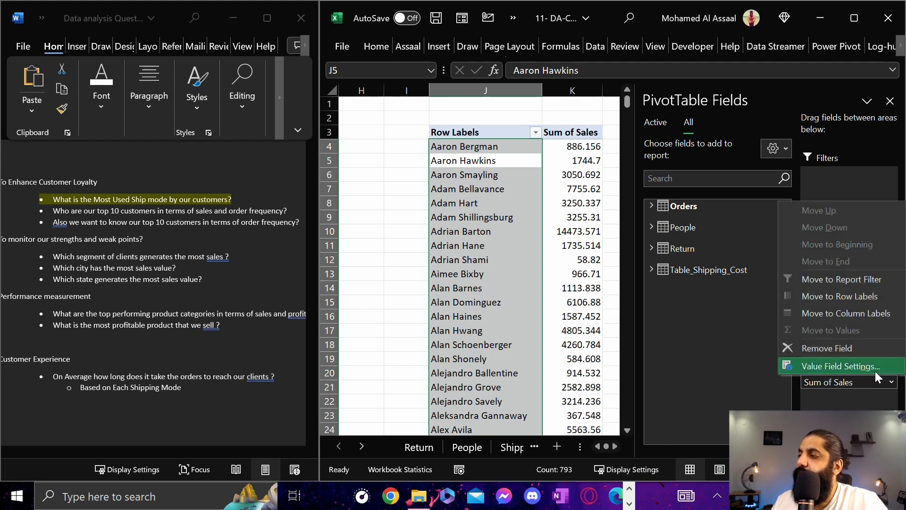
{"action": "left_click", "coordinate": [875, 369]}
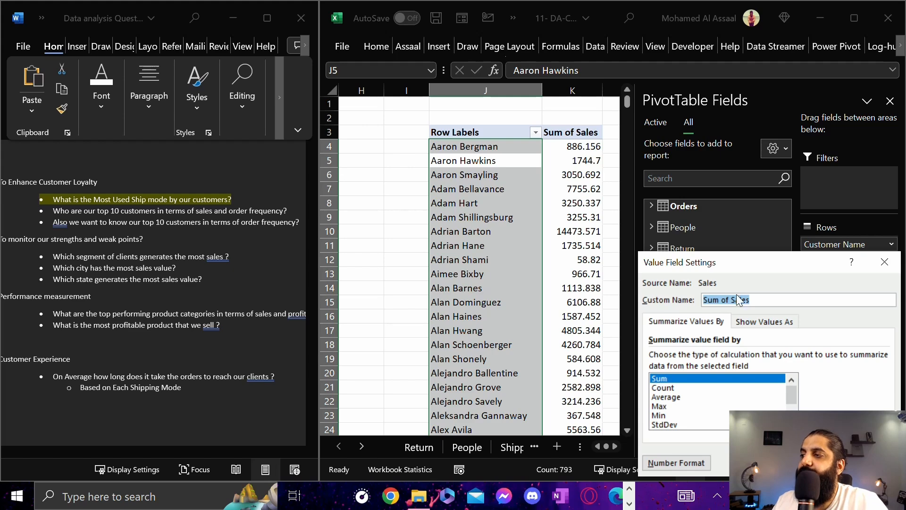
{"action": "key", "text": "Return"}
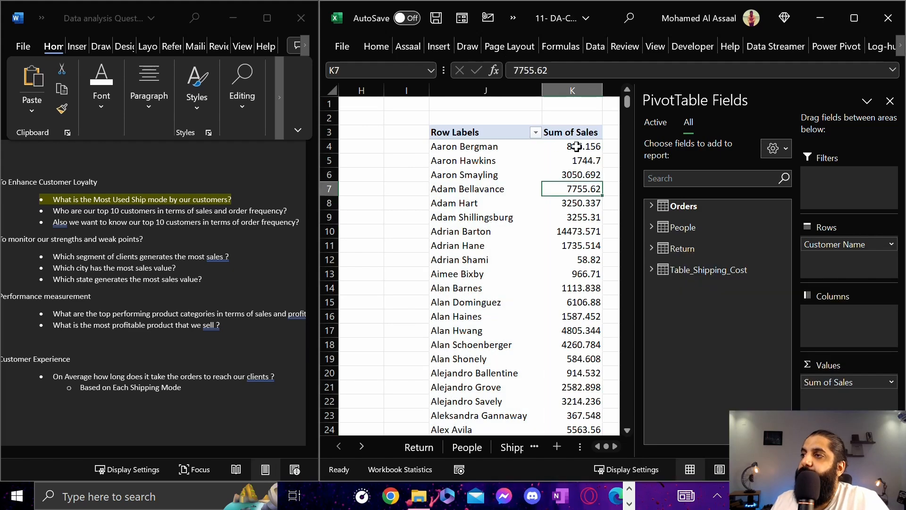
Examine the customer names and their summed sales against the top 10 customers question in the Word document
{"action": "left_click", "coordinate": [475, 131]}
{"action": "left_click_drag", "start_coordinate": [588, 146], "coordinate": [587, 312]}
{"action": "left_click", "coordinate": [481, 162]}
{"action": "left_click", "coordinate": [479, 261]}
{"action": "left_click", "coordinate": [558, 207]}
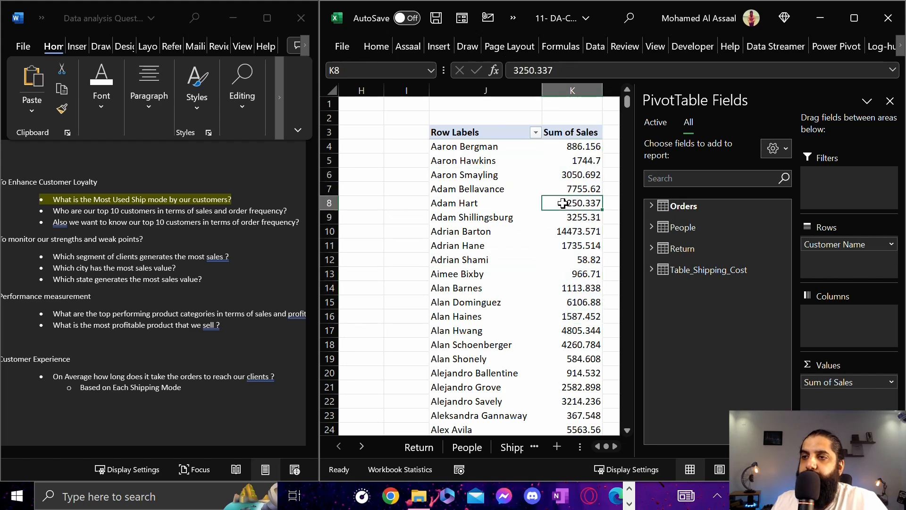
{"action": "left_click_drag", "start_coordinate": [112, 209], "coordinate": [156, 210]}
{"action": "left_click", "coordinate": [610, 248]}
{"action": "left_click", "coordinate": [558, 160]}
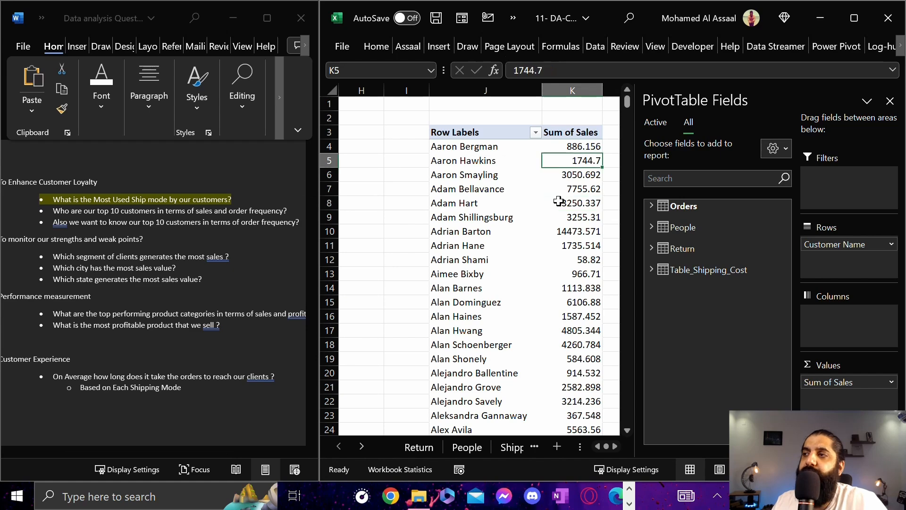
Examine the sort and filter options for the customer row labels alongside the unsorted Sum of Sales values
{"action": "left_click", "coordinate": [530, 168]}
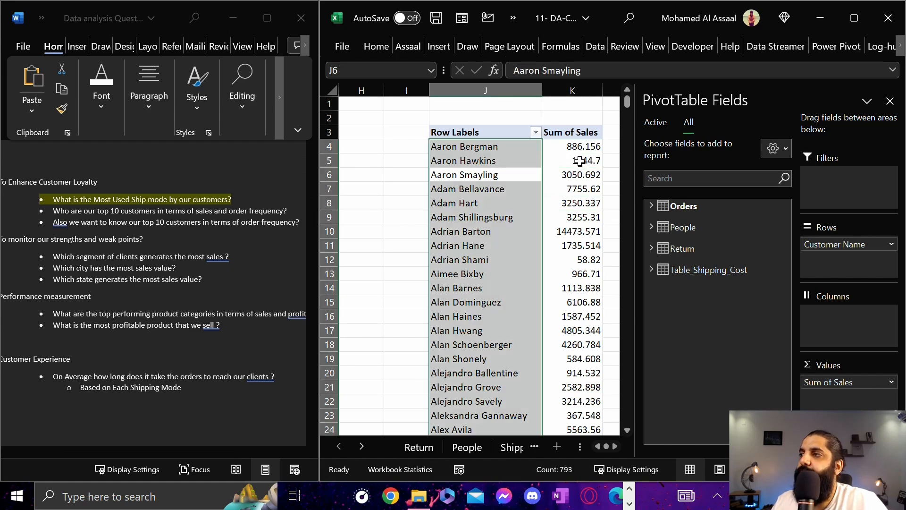
{"action": "left_click", "coordinate": [535, 133]}
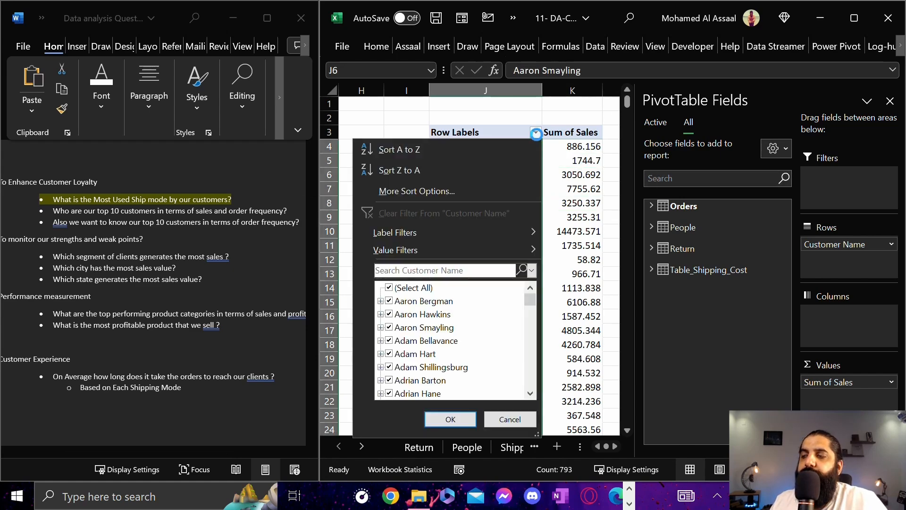
{"action": "mouse_move", "coordinate": [396, 251]}
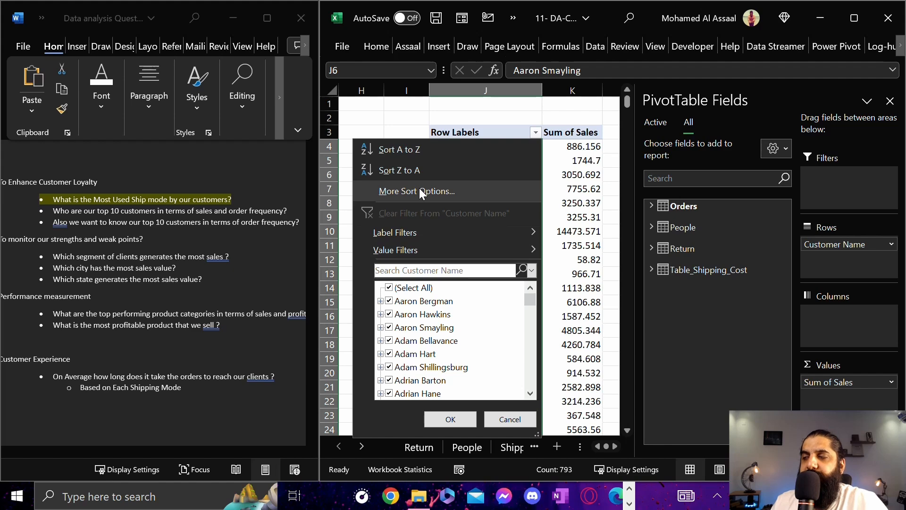
{"action": "key", "text": "Escape"}
{"action": "left_click", "coordinate": [469, 146]}
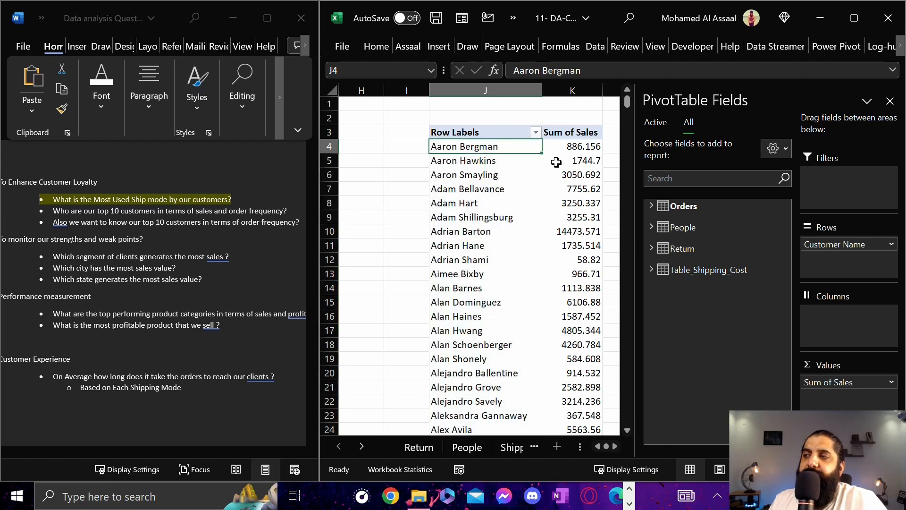
{"action": "left_click", "coordinate": [586, 134]}
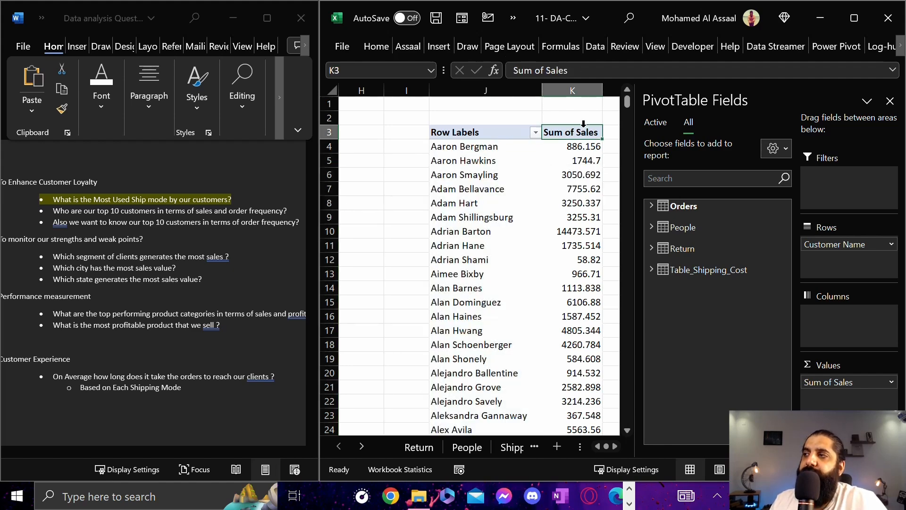
{"action": "left_click", "coordinate": [582, 159]}
{"action": "left_click_drag", "start_coordinate": [581, 147], "coordinate": [579, 336]}
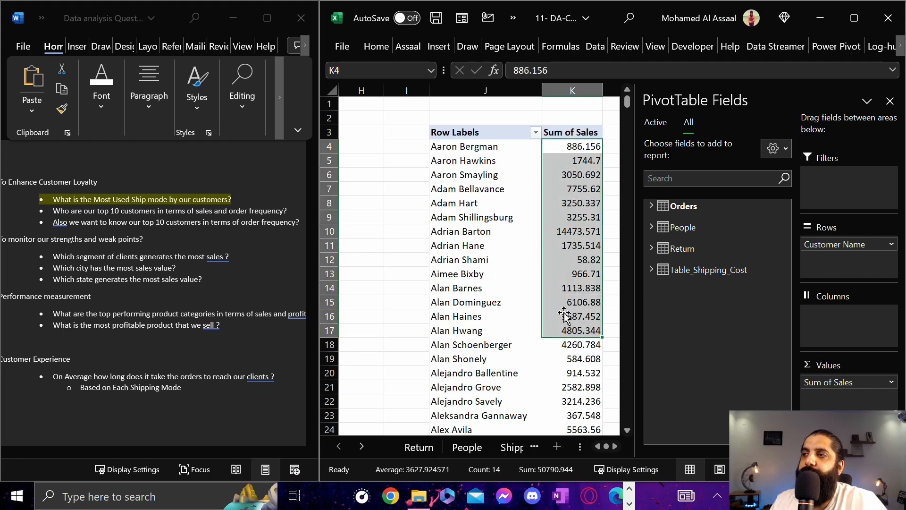
Sort the PivotTable's customer names from Z to A and compare that order with the Sum of Sales values
{"action": "left_click", "coordinate": [536, 132]}
{"action": "left_click", "coordinate": [536, 132]}
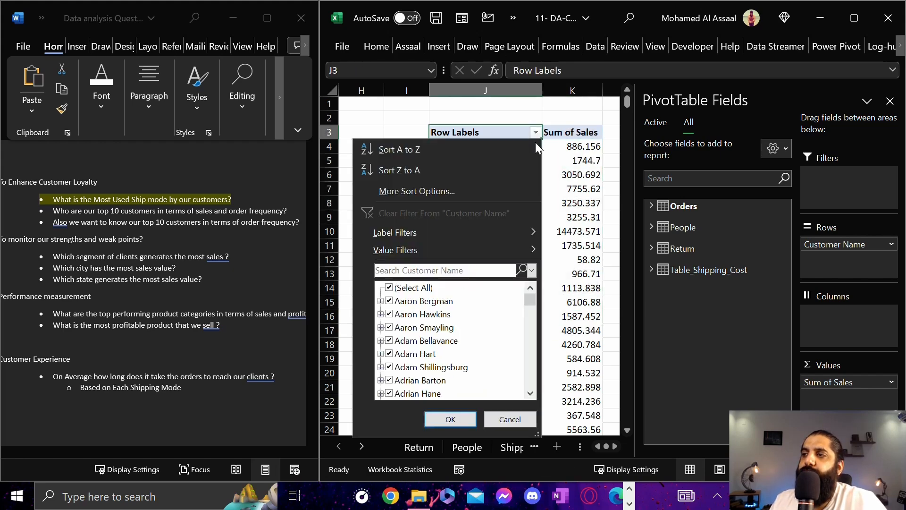
{"action": "left_click", "coordinate": [401, 170]}
{"action": "left_click", "coordinate": [466, 147]}
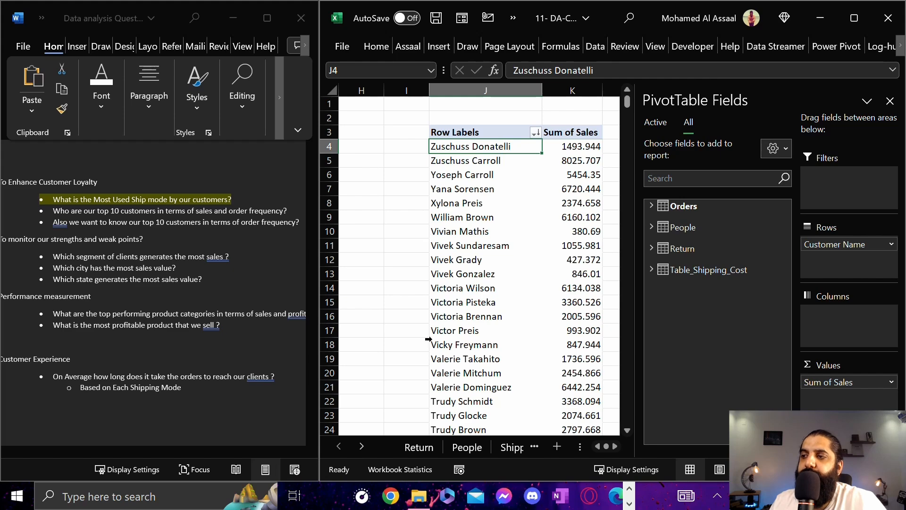
{"action": "left_click", "coordinate": [458, 202]}
{"action": "left_click", "coordinate": [462, 146]}
{"action": "left_click_drag", "start_coordinate": [493, 150], "coordinate": [468, 373]}
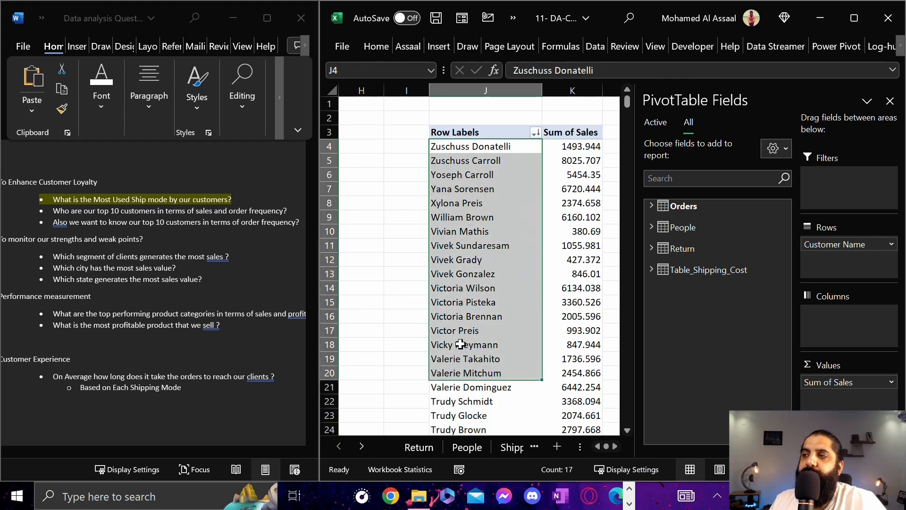
{"action": "left_click_drag", "start_coordinate": [557, 148], "coordinate": [547, 361]}
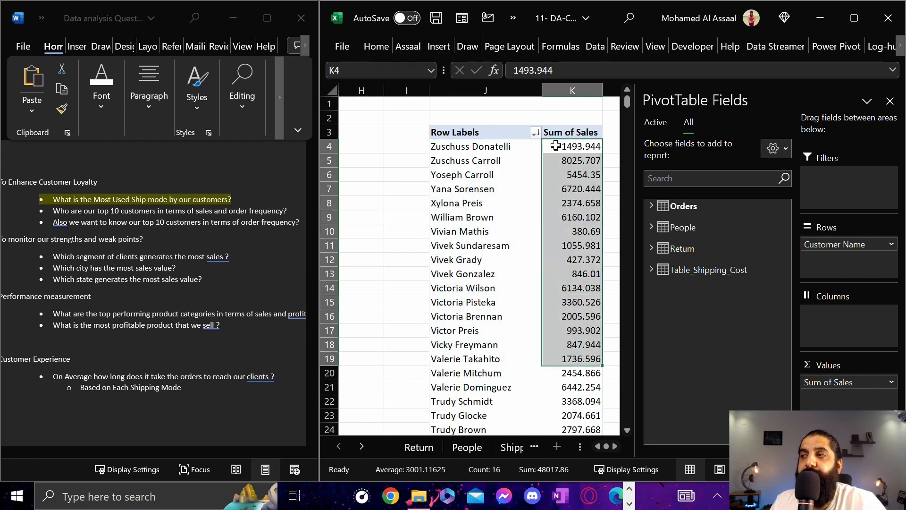
Sort the Customer Name rows in descending order by Sum of Sales and check the order of the sales values
{"action": "left_click", "coordinate": [535, 132]}
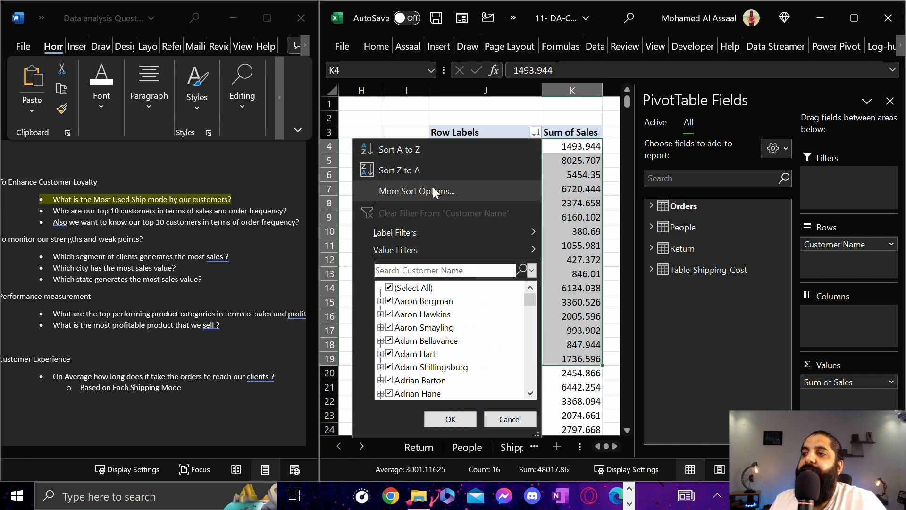
{"action": "left_click", "coordinate": [398, 191]}
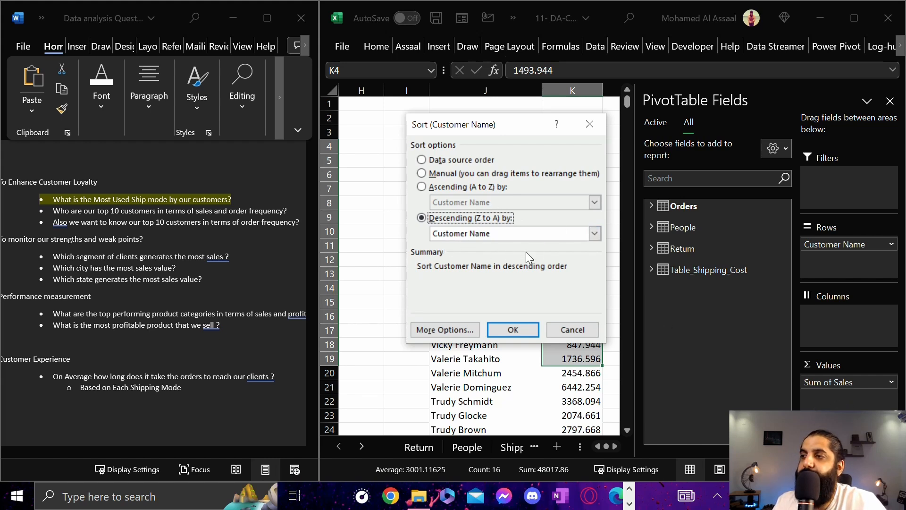
{"action": "left_click", "coordinate": [536, 231]}
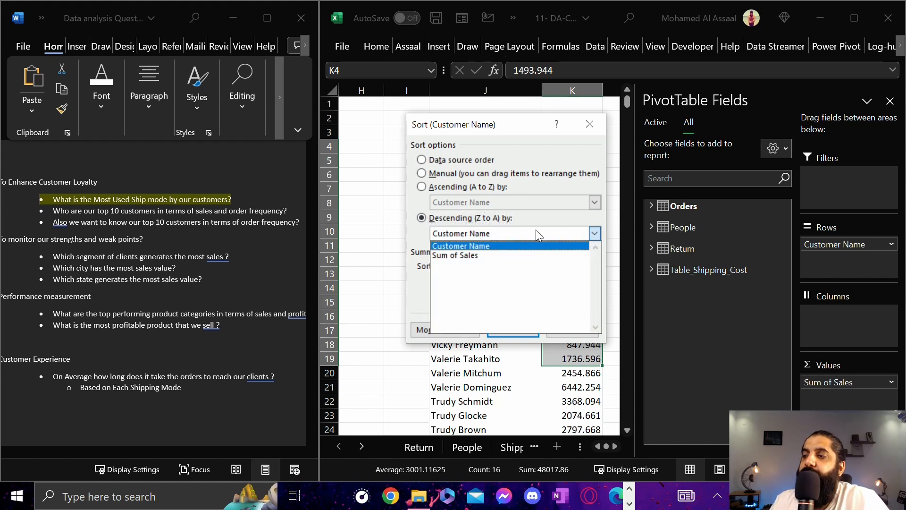
{"action": "left_click", "coordinate": [469, 255]}
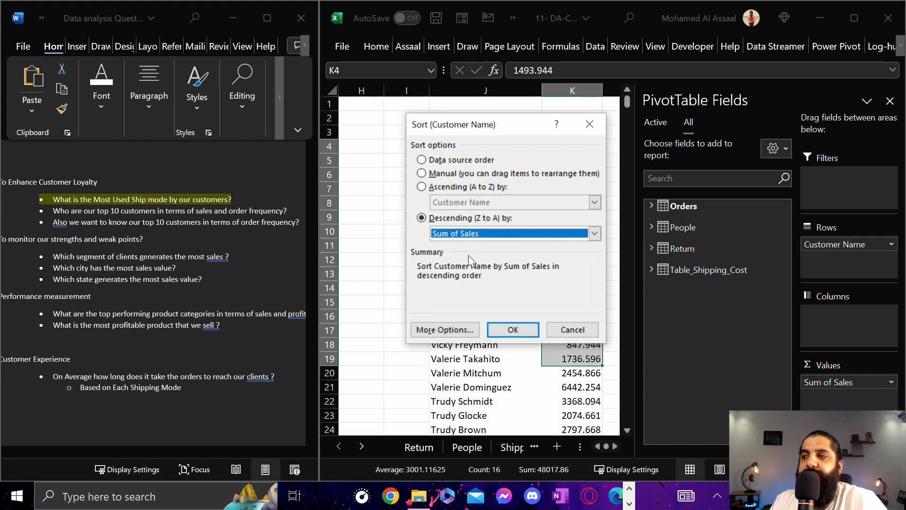
{"action": "left_click", "coordinate": [513, 330]}
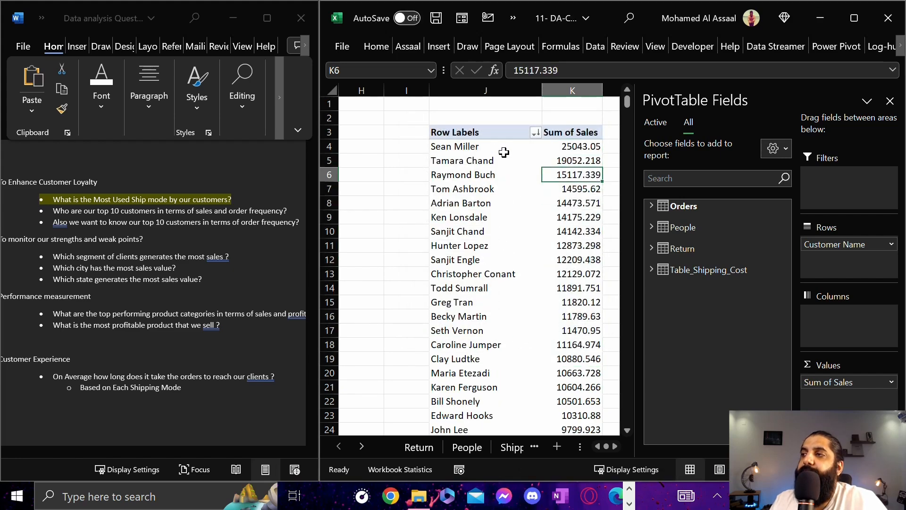
{"action": "left_click_drag", "start_coordinate": [590, 148], "coordinate": [507, 286]}
{"action": "left_click", "coordinate": [562, 217]}
{"action": "left_click", "coordinate": [574, 260]}
{"action": "left_click", "coordinate": [570, 191]}
{"action": "left_click", "coordinate": [575, 151]}
{"action": "left_click", "coordinate": [576, 204]}
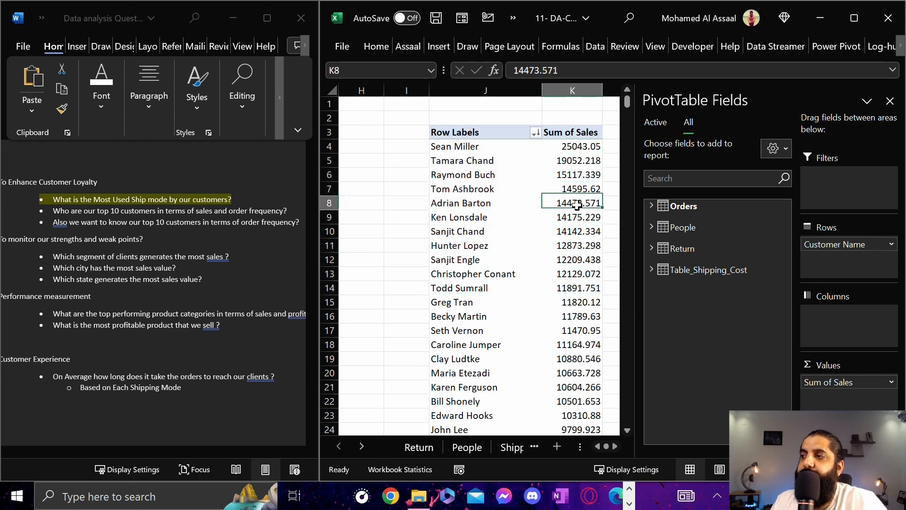
Format the Sum of Sales value field as Number with 0 decimal places and a 1000 separator
{"action": "left_click", "coordinate": [891, 382]}
{"action": "left_click", "coordinate": [819, 367]}
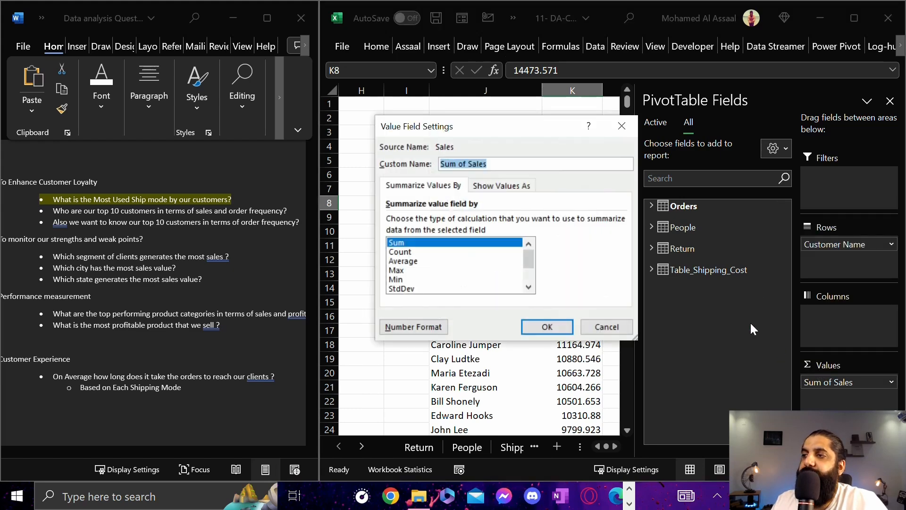
{"action": "left_click", "coordinate": [418, 326]}
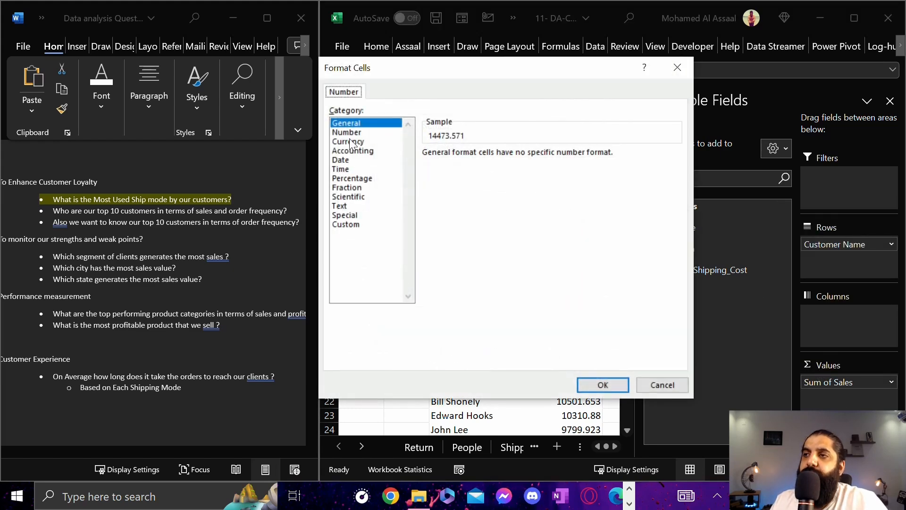
{"action": "left_click", "coordinate": [355, 133]}
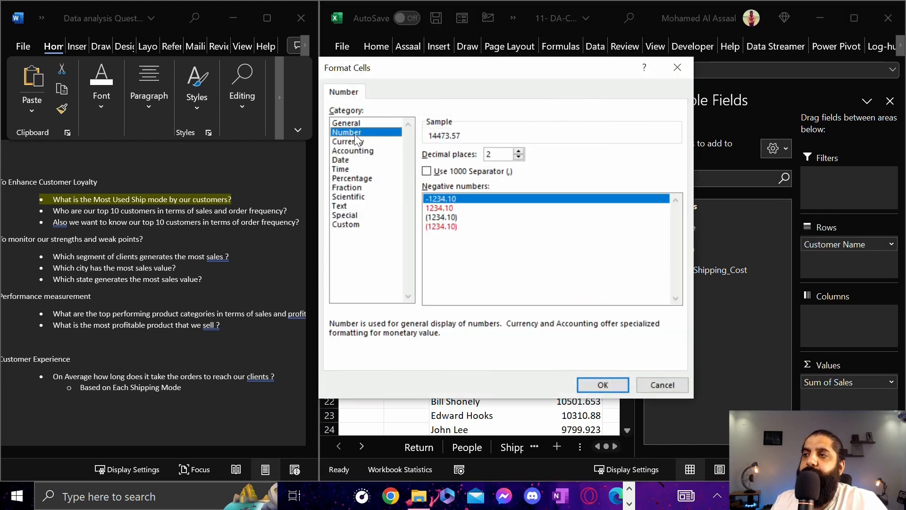
{"action": "left_click", "coordinate": [519, 157]}
{"action": "left_click", "coordinate": [519, 157]}
{"action": "left_click", "coordinate": [427, 171]}
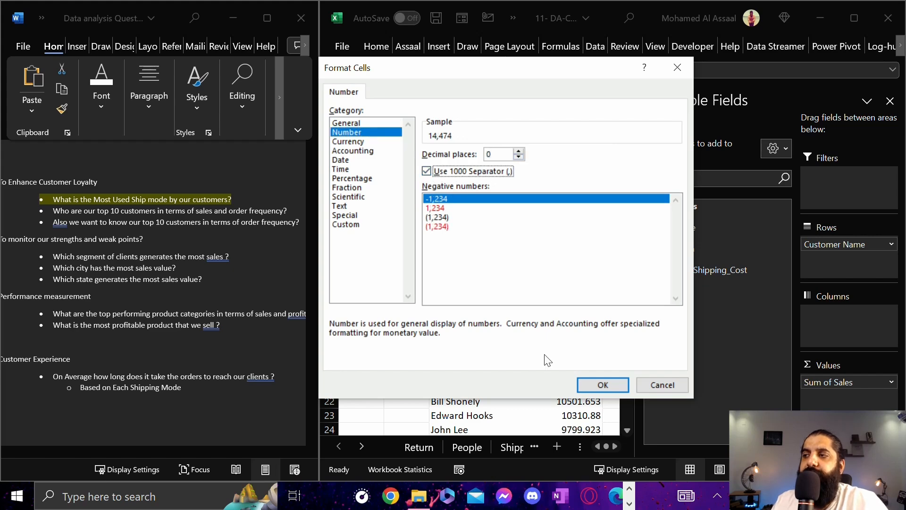
{"action": "left_click", "coordinate": [585, 385]}
{"action": "left_click", "coordinate": [547, 326]}
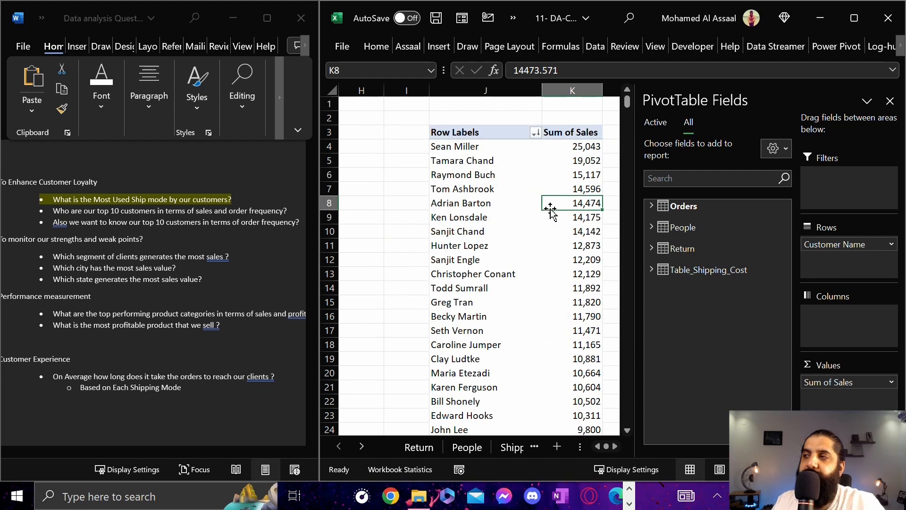
Examine the ten highest-selling customers and their sales at the start of the sorted PivotTable against the rest of the list
{"action": "left_click", "coordinate": [555, 163]}
{"action": "left_click_drag", "start_coordinate": [587, 148], "coordinate": [577, 384]}
{"action": "left_click_drag", "start_coordinate": [448, 148], "coordinate": [557, 151]}
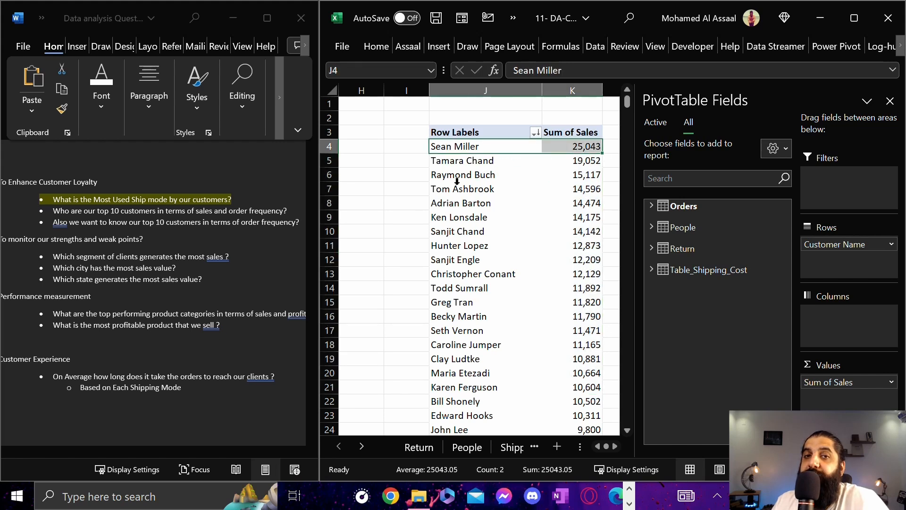
{"action": "left_click_drag", "start_coordinate": [470, 147], "coordinate": [572, 275]}
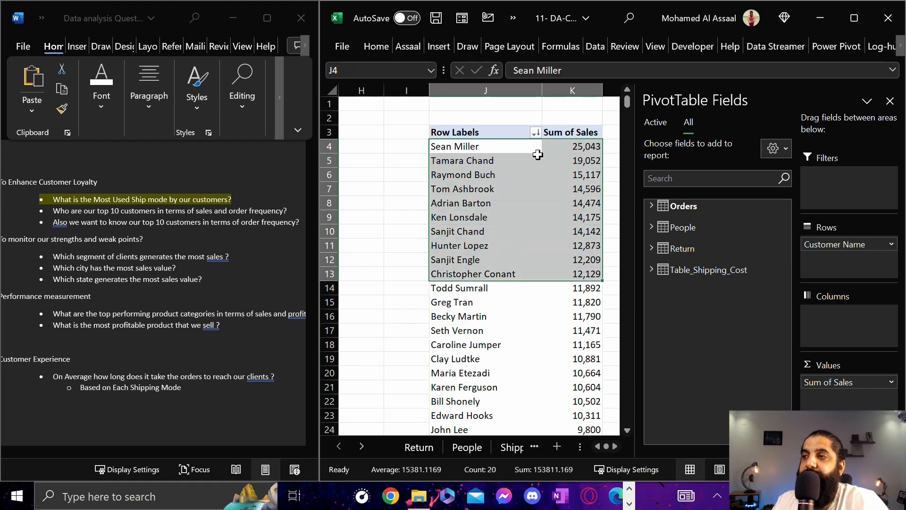
{"action": "left_click", "coordinate": [485, 211]}
{"action": "scroll", "coordinate": [537, 262], "scroll_direction": "down", "scroll_amount": 3}
{"action": "scroll", "coordinate": [526, 207], "scroll_direction": "up", "scroll_amount": 3}
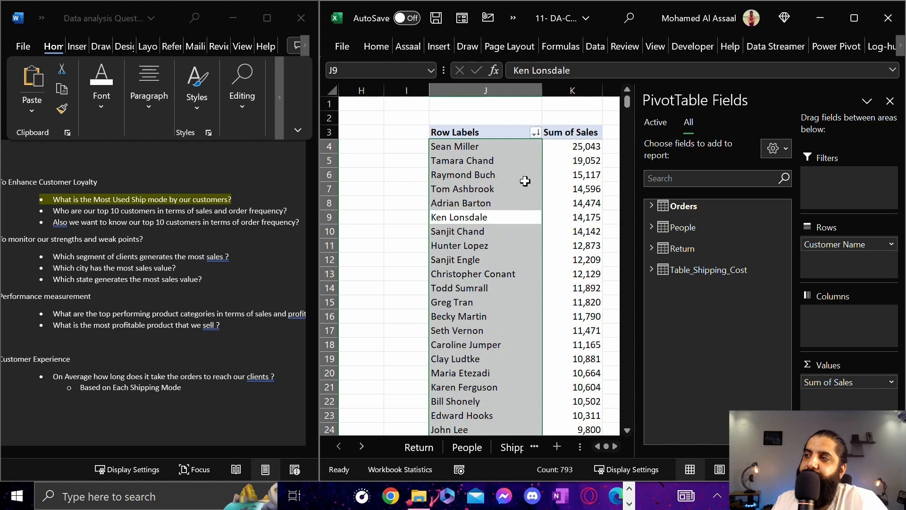
{"action": "scroll", "coordinate": [514, 226], "scroll_direction": "down", "scroll_amount": 6}
{"action": "scroll", "coordinate": [492, 283], "scroll_direction": "up", "scroll_amount": 6}
Start a Top 10 value filter on the customer names, showing the top 10 by Items
{"action": "left_click", "coordinate": [489, 146]}
{"action": "left_click", "coordinate": [535, 133]}
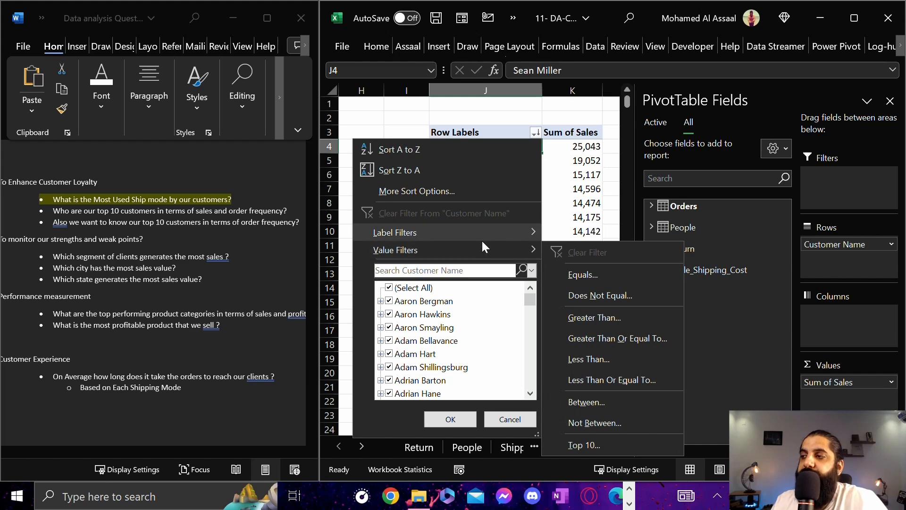
{"action": "left_click", "coordinate": [590, 444]}
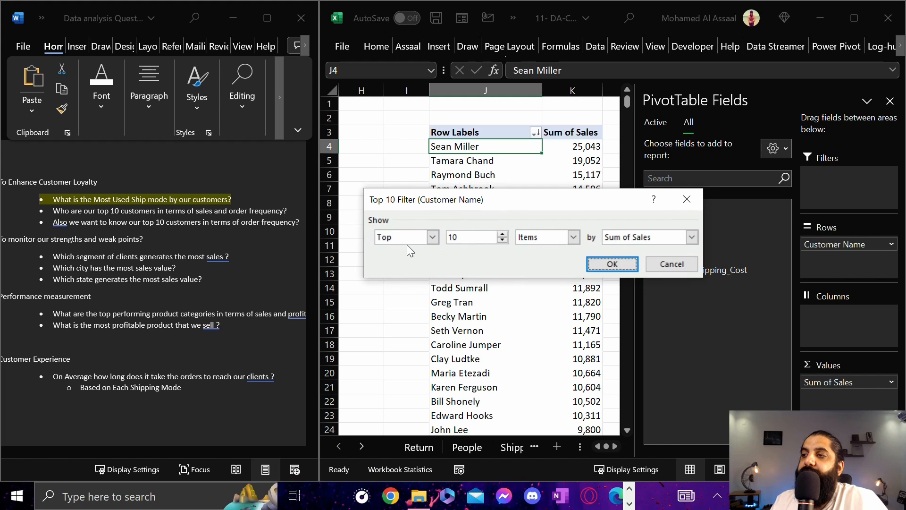
{"action": "left_click", "coordinate": [571, 237]}
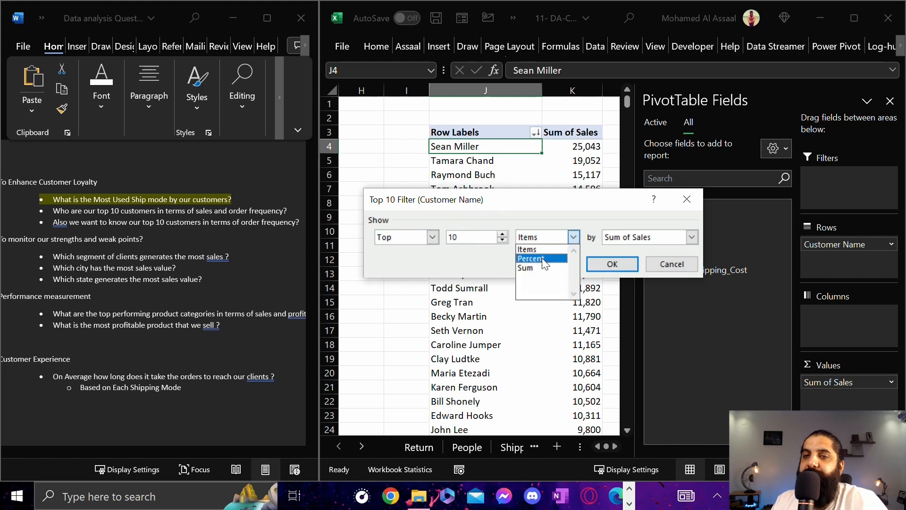
{"action": "left_click", "coordinate": [542, 249]}
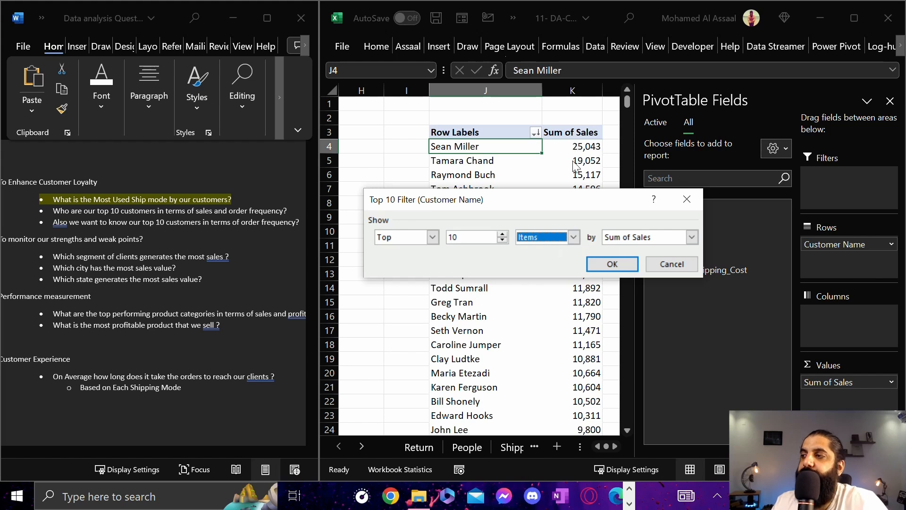
Set the Top 10 filter to rank the customers by Sum of Sales and apply it to the PivotTable
{"action": "left_click", "coordinate": [633, 237]}
{"action": "scroll", "coordinate": [645, 272], "scroll_direction": "down", "scroll_amount": 1}
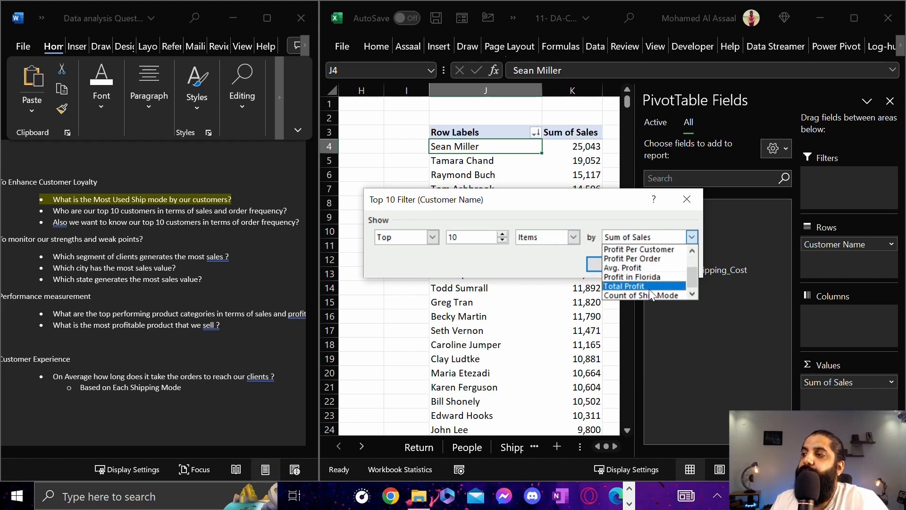
{"action": "scroll", "coordinate": [649, 288], "scroll_direction": "up", "scroll_amount": 1}
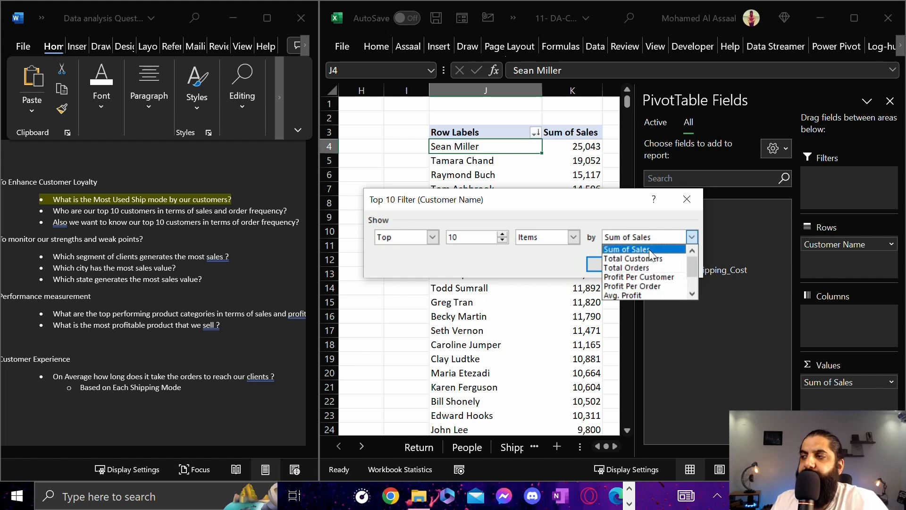
{"action": "scroll", "coordinate": [654, 290], "scroll_direction": "down", "scroll_amount": 1}
{"action": "scroll", "coordinate": [656, 285], "scroll_direction": "down", "scroll_amount": 1}
{"action": "scroll", "coordinate": [644, 256], "scroll_direction": "up", "scroll_amount": 1}
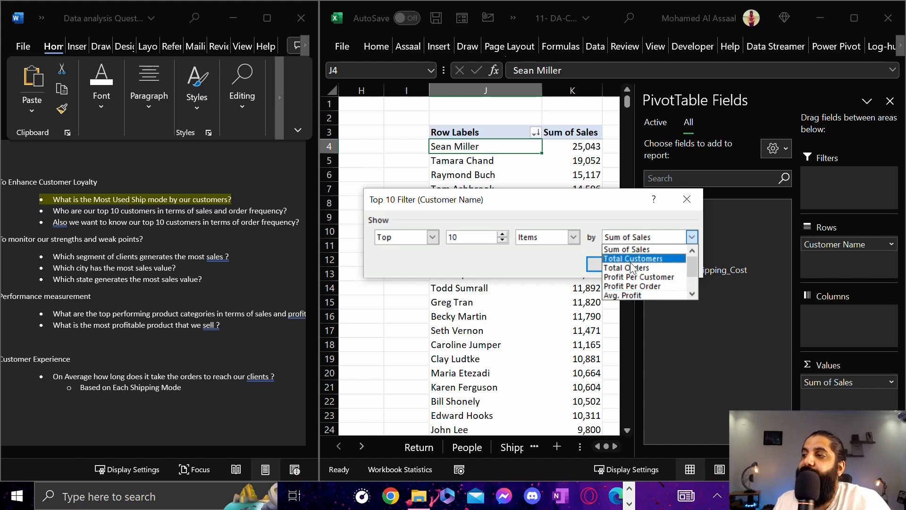
{"action": "scroll", "coordinate": [648, 282], "scroll_direction": "down", "scroll_amount": 1}
{"action": "scroll", "coordinate": [632, 250], "scroll_direction": "up", "scroll_amount": 1}
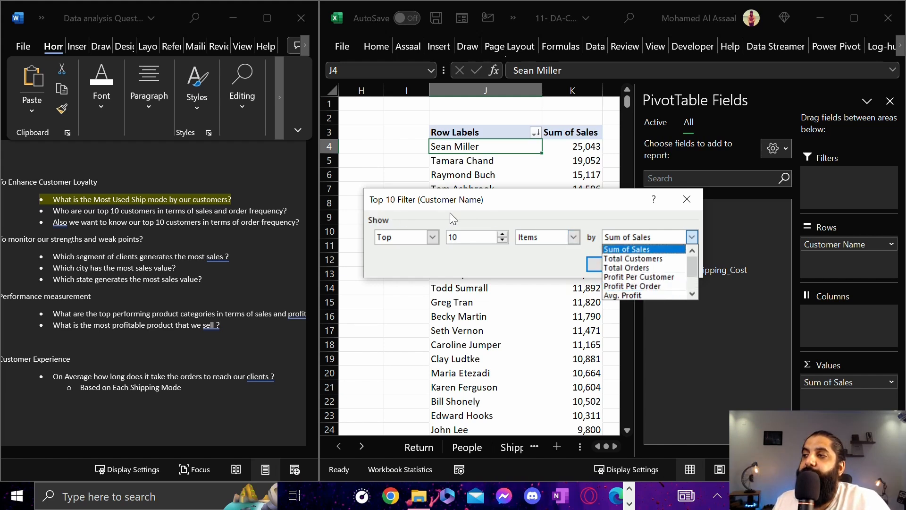
{"action": "scroll", "coordinate": [637, 283], "scroll_direction": "down", "scroll_amount": 1}
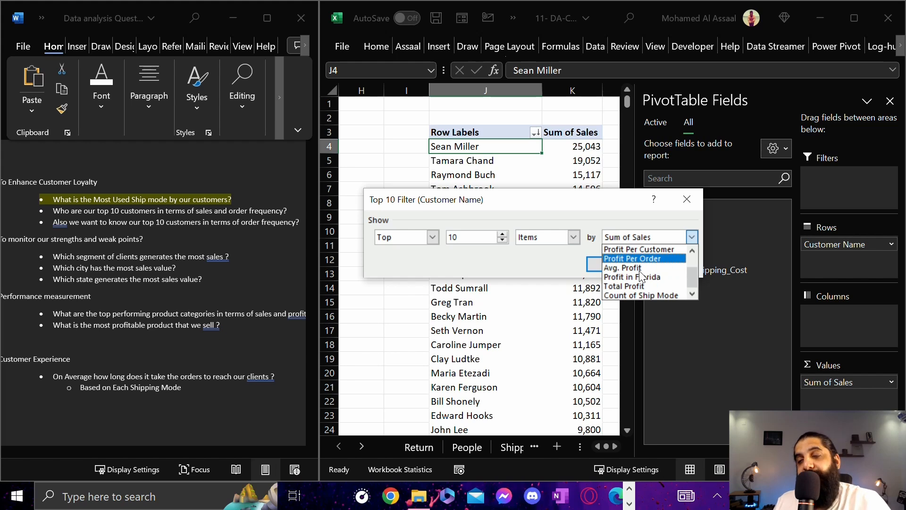
{"action": "scroll", "coordinate": [638, 287], "scroll_direction": "up", "scroll_amount": 1}
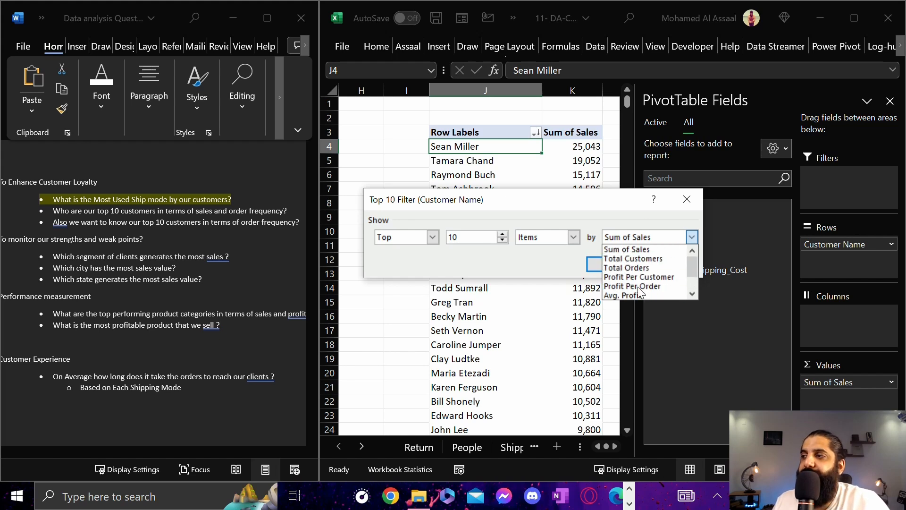
{"action": "left_click", "coordinate": [635, 247]}
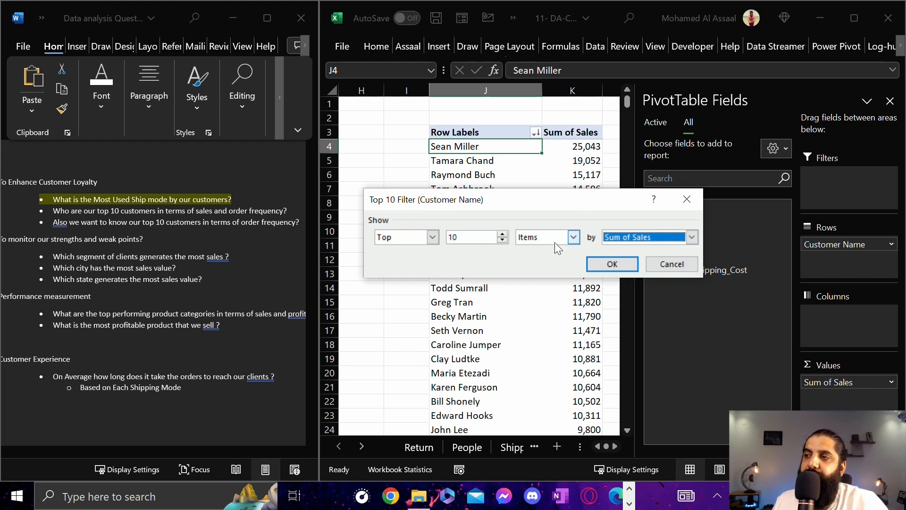
{"action": "left_click", "coordinate": [627, 263]}
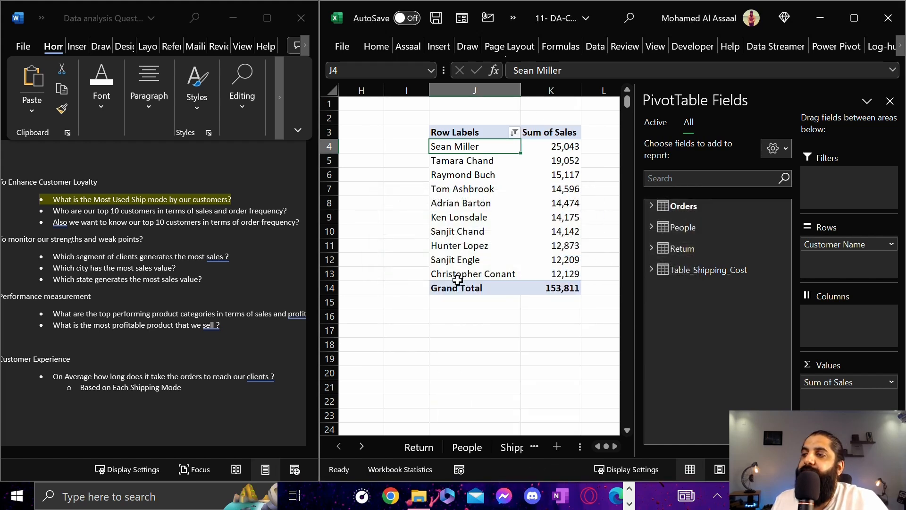
Review the filtered top ten customers together with their sales values
{"action": "left_click_drag", "start_coordinate": [454, 150], "coordinate": [538, 274]}
{"action": "left_click", "coordinate": [479, 143]}
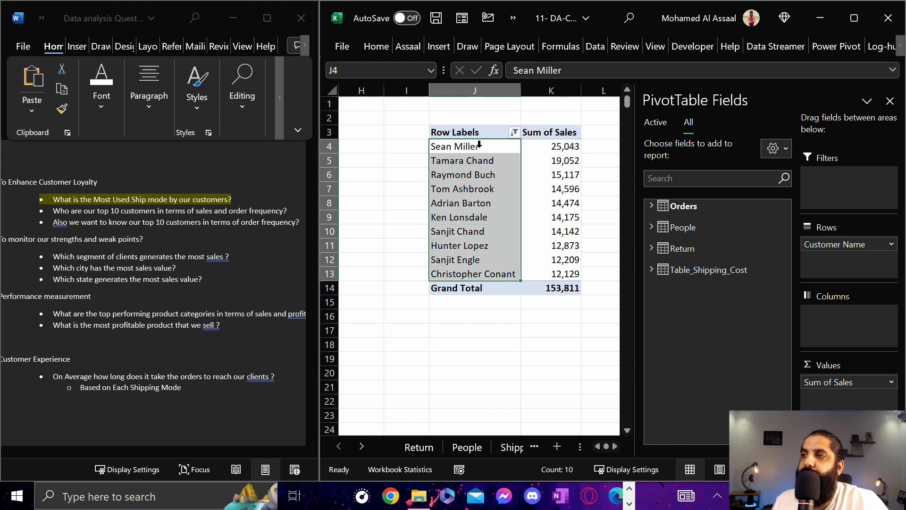
{"action": "left_click", "coordinate": [486, 231]}
{"action": "left_click", "coordinate": [546, 146]}
{"action": "left_click_drag", "start_coordinate": [457, 145], "coordinate": [550, 274]}
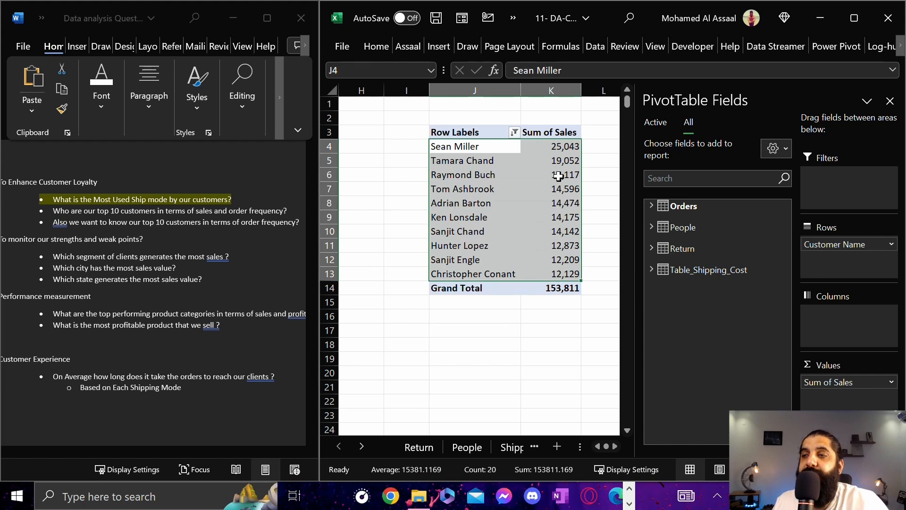
{"action": "mouse_move", "coordinate": [560, 173]}
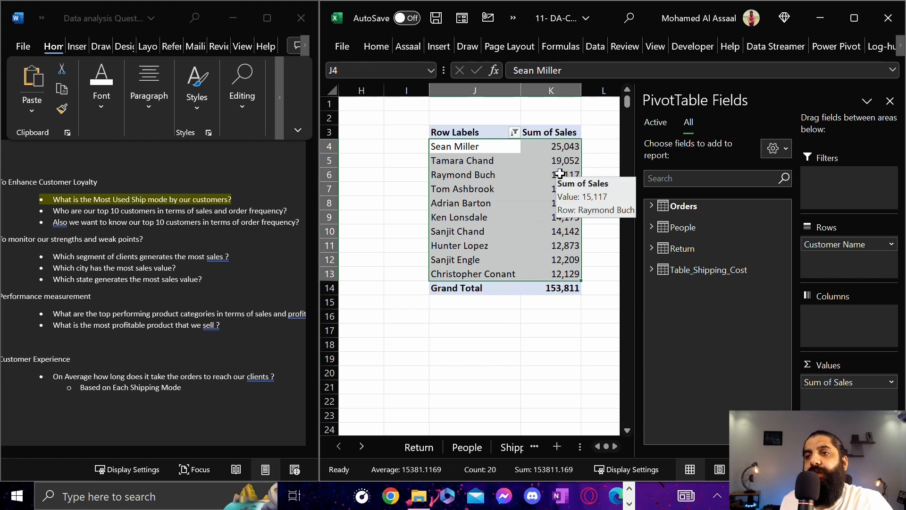
Enter the heading "Top 10 Customers in Terms of Sales" in cell J2 above the customer PivotTable
{"action": "left_click", "coordinate": [468, 132]}
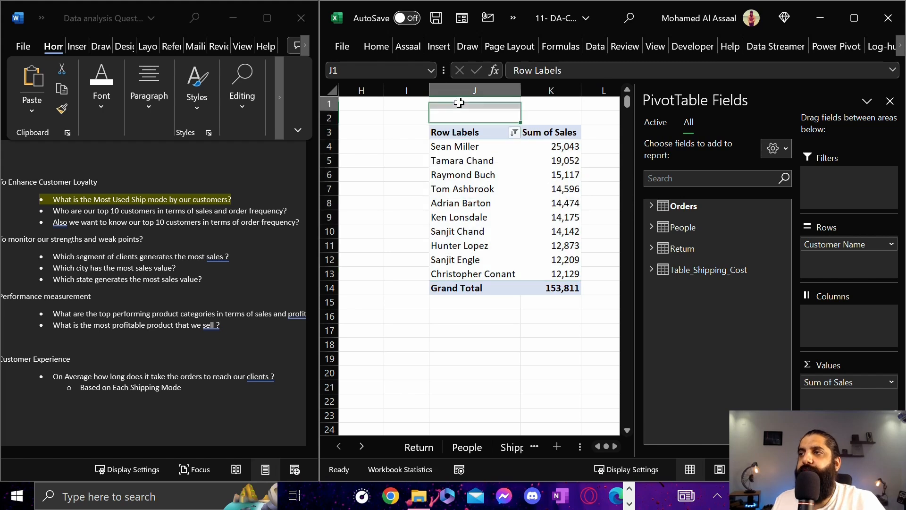
{"action": "left_click", "coordinate": [460, 102]}
{"action": "left_click", "coordinate": [460, 114]}
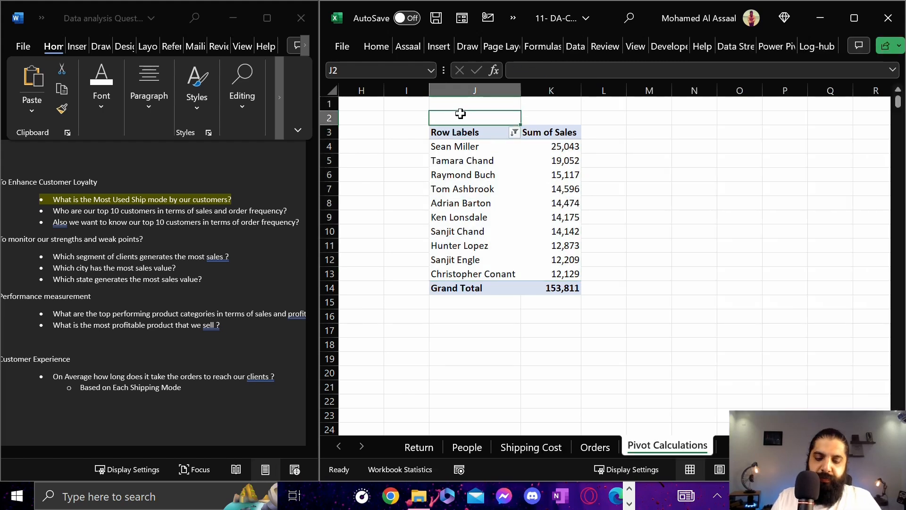
{"action": "type", "text": "Top 10 Customers in T"}
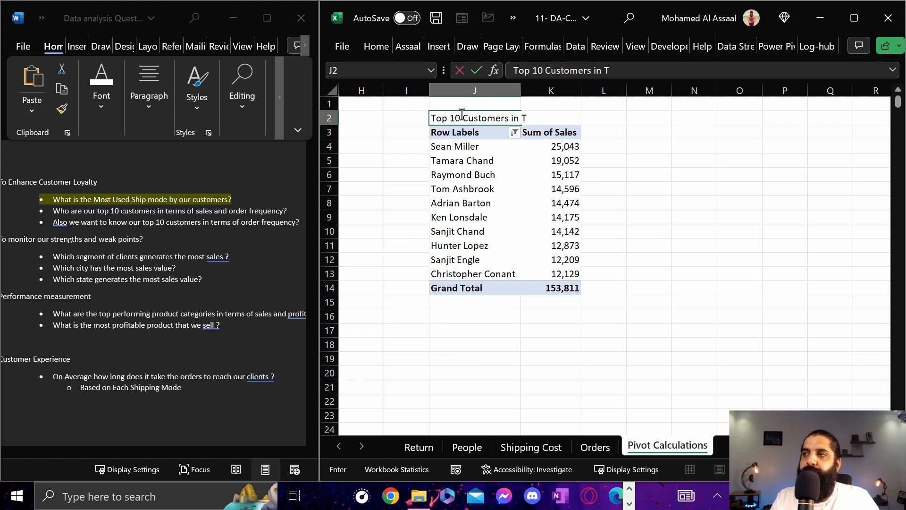
{"action": "type", "text": "erms of Sales"}
{"action": "key", "text": "Return"}
Rename the customer sales PivotTable as "Top Sales By Customer"
{"action": "left_click", "coordinate": [463, 189]}
{"action": "left_click", "coordinate": [471, 176]}
{"action": "left_click", "coordinate": [900, 46]}
{"action": "left_click", "coordinate": [900, 47]}
{"action": "left_click", "coordinate": [901, 46]}
{"action": "left_click", "coordinate": [873, 47]}
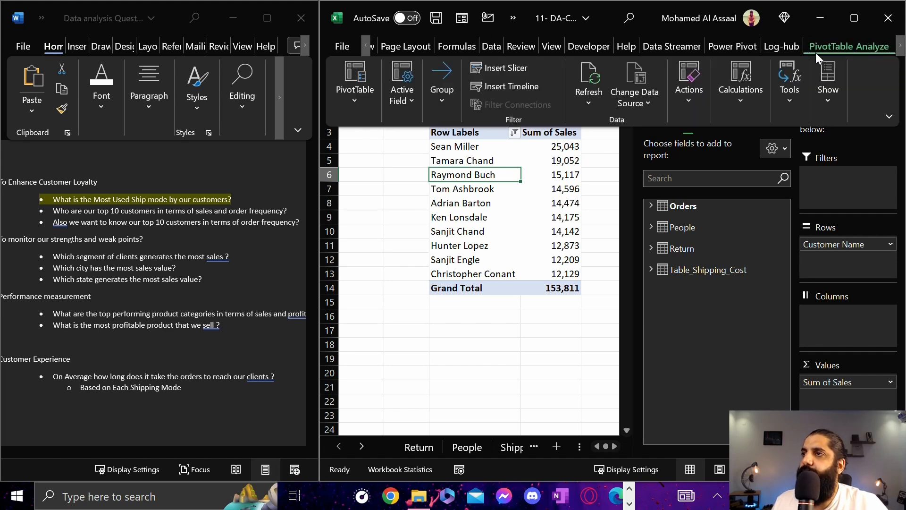
{"action": "left_click", "coordinate": [376, 86]}
{"action": "left_click", "coordinate": [387, 153]}
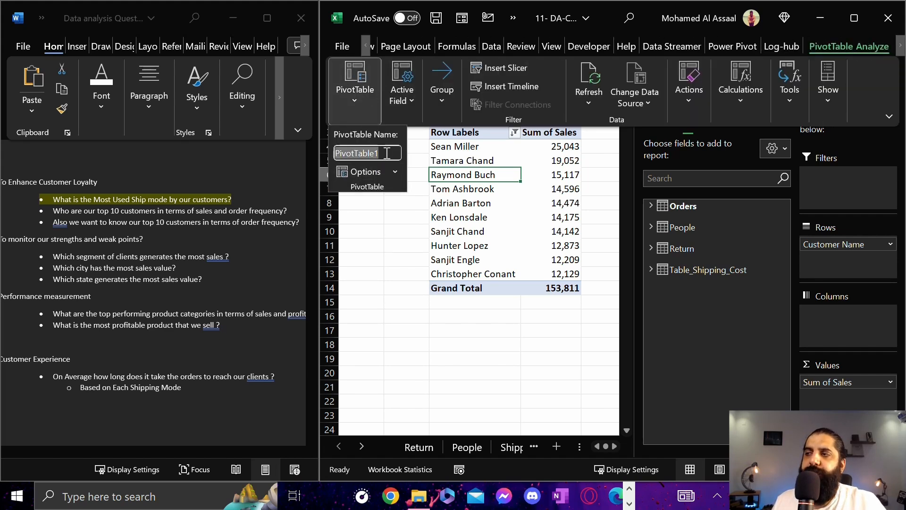
{"action": "type", "text": "Top"}
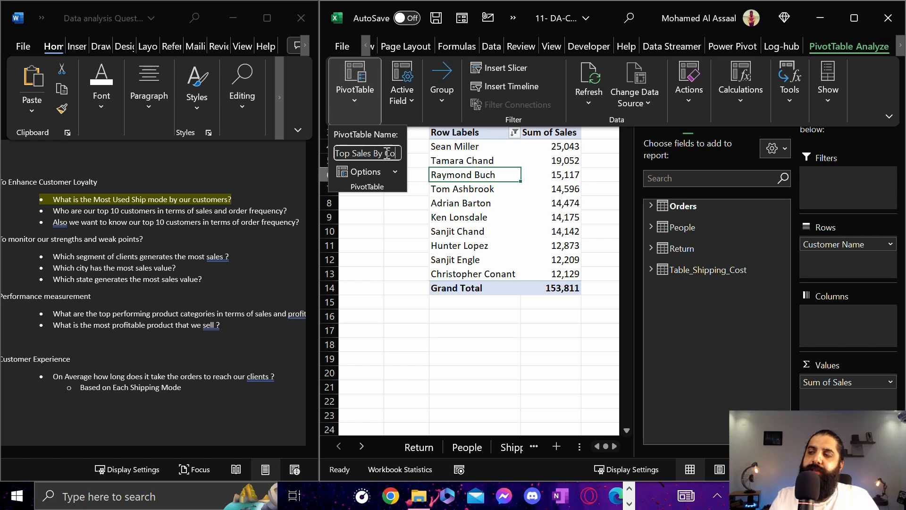
{"action": "type", "text": " Sales By Custo"}
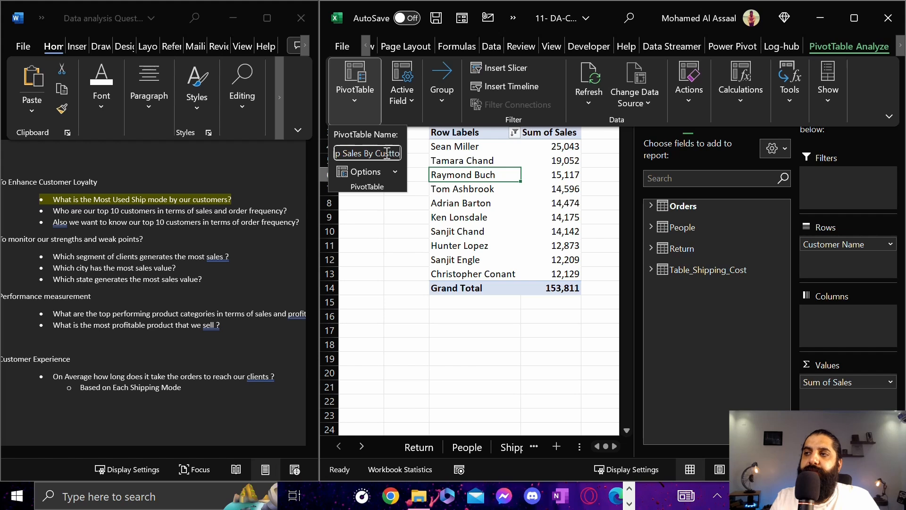
{"action": "type", "text": "mers"}
{"action": "key", "text": "Return"}
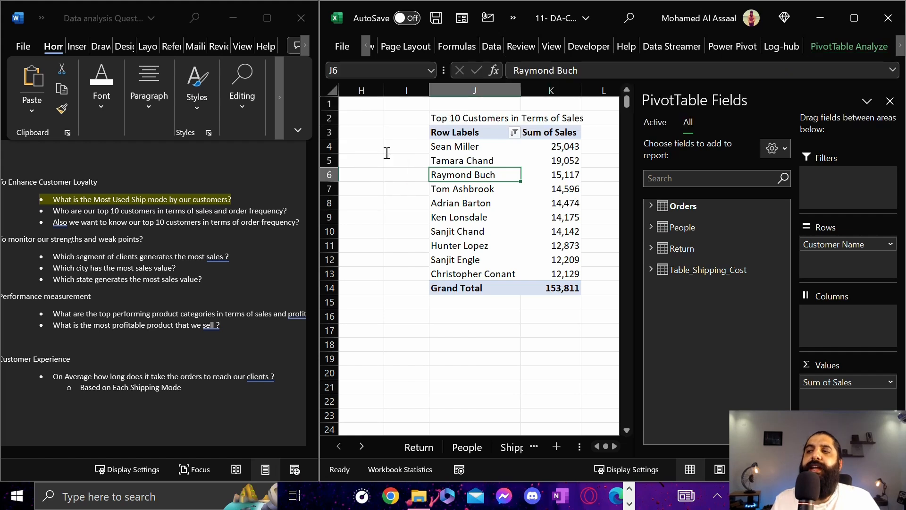
Compare the top customers list with the Word question about top 10 customers by sales and order frequency
{"action": "left_click", "coordinate": [475, 217]}
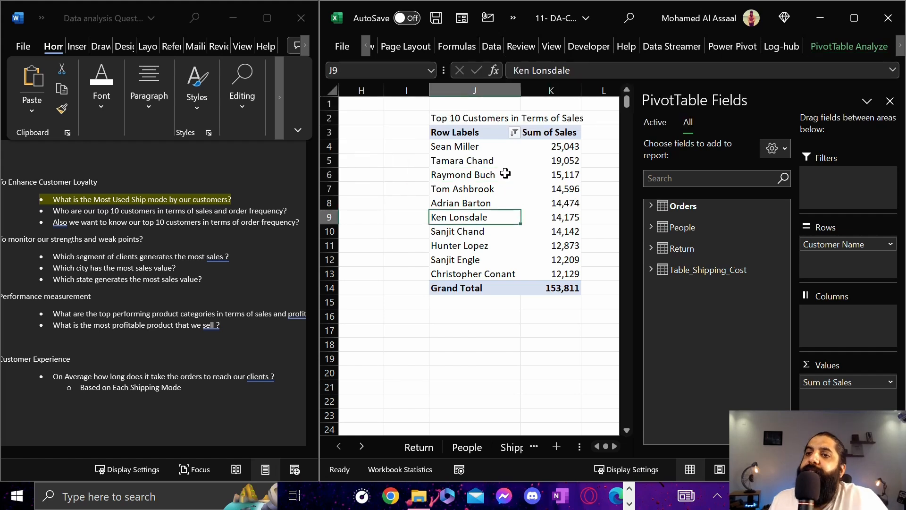
{"action": "left_click", "coordinate": [457, 141]}
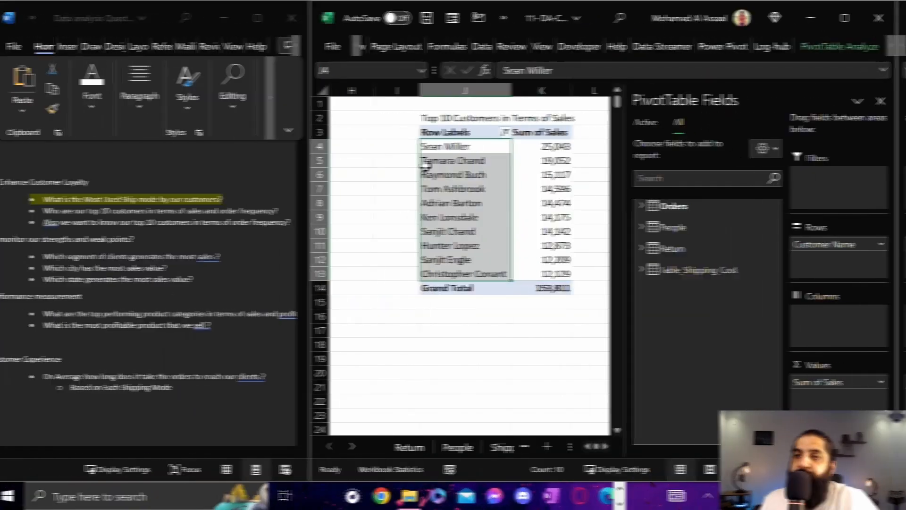
{"action": "left_click_drag", "start_coordinate": [111, 210], "coordinate": [157, 210]}
{"action": "left_click_drag", "start_coordinate": [227, 210], "coordinate": [291, 210]}
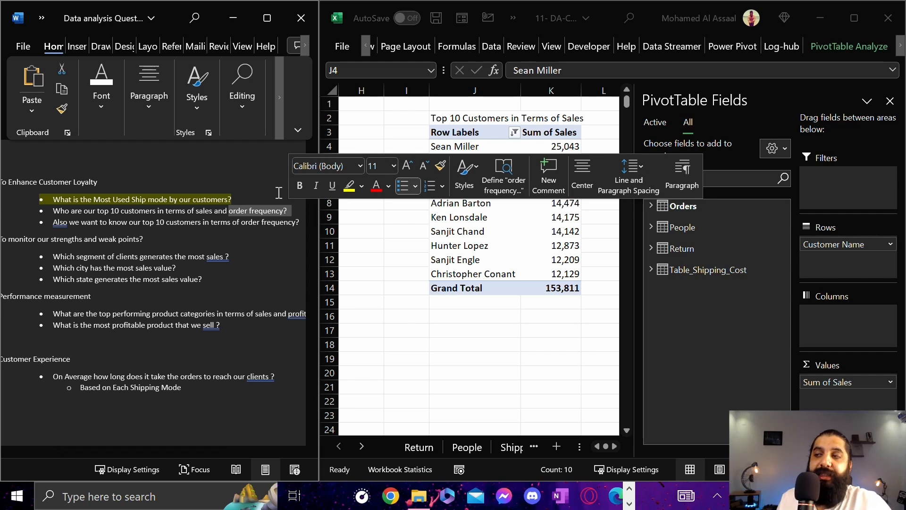
{"action": "key", "text": "Return"}
{"action": "key", "text": "Return"}
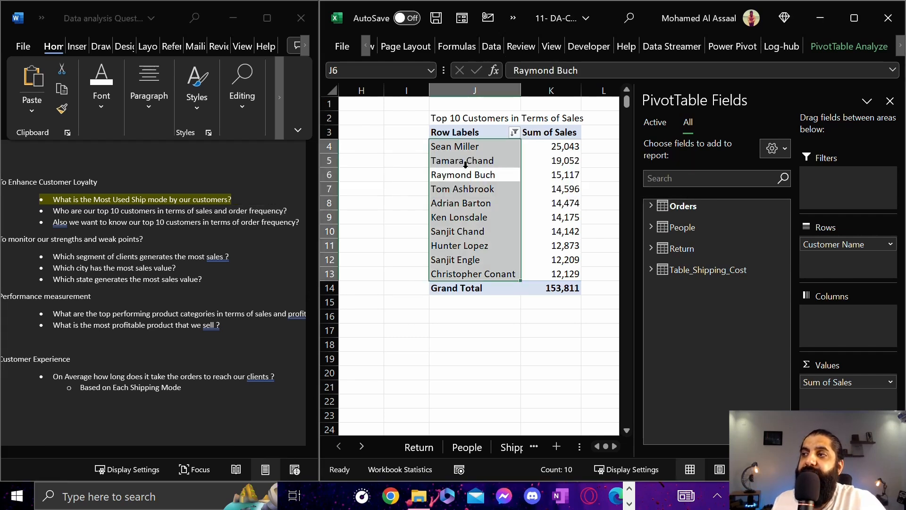
{"action": "left_click", "coordinate": [471, 146]}
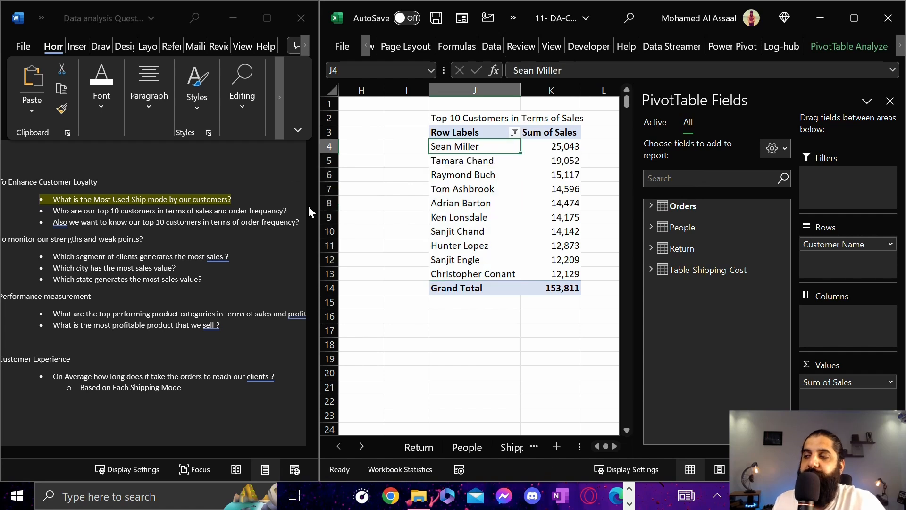
{"action": "key", "text": "Right"}
{"action": "key", "text": "Right"}
{"action": "left_click", "coordinate": [646, 330]}
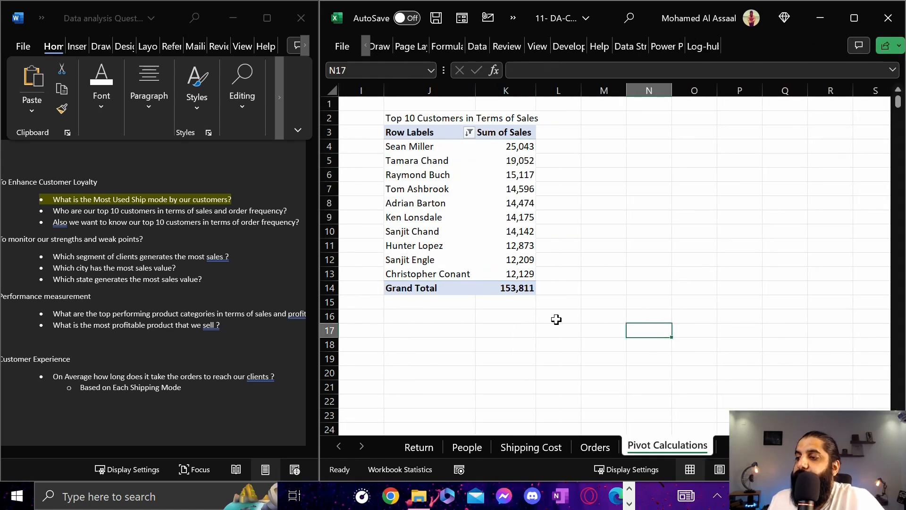
Go to the Orders sheet and check the Customer ID values in its first rows for repeats
{"action": "left_click", "coordinate": [597, 447]}
{"action": "left_click", "coordinate": [587, 188]}
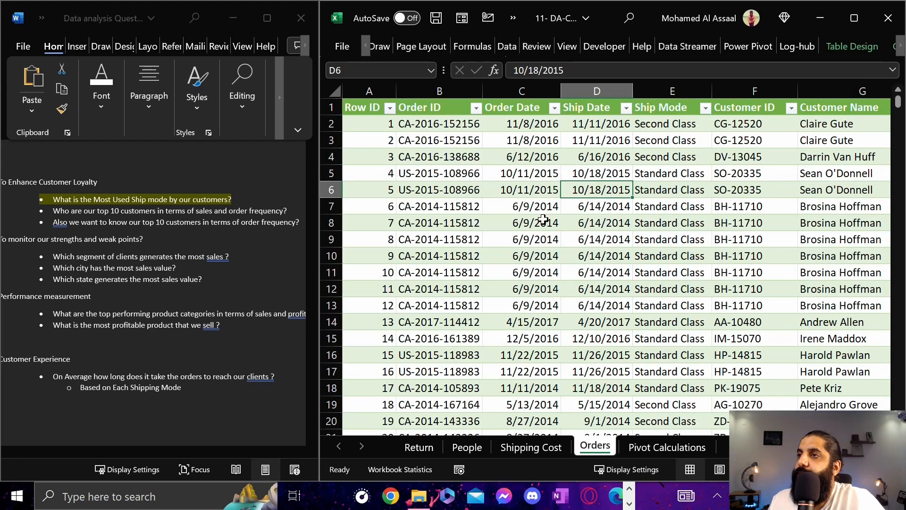
{"action": "key", "text": "Right"}
{"action": "key", "text": "Right"}
{"action": "key", "text": "Right"}
{"action": "key", "text": "Right"}
{"action": "key", "text": "Right"}
{"action": "key", "text": "Right"}
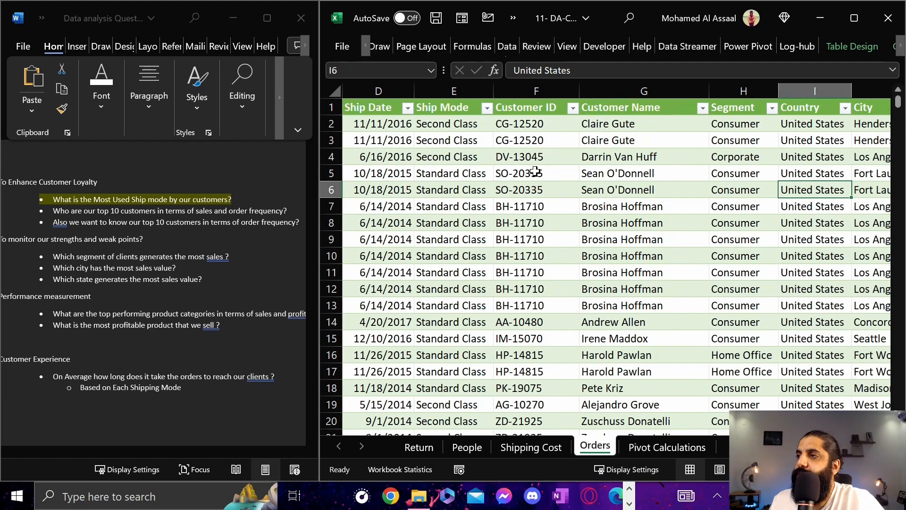
{"action": "left_click", "coordinate": [473, 126]}
{"action": "left_click_drag", "start_coordinate": [473, 127], "coordinate": [472, 142]}
Filter the Orders table's Customer ID column to show only the first ID in the list
{"action": "left_click", "coordinate": [500, 108]}
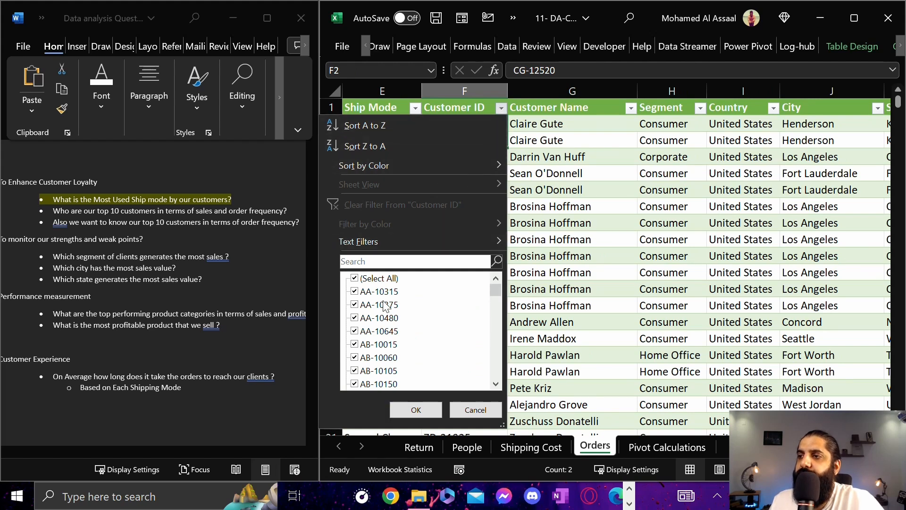
{"action": "left_click", "coordinate": [352, 278]}
{"action": "left_click", "coordinate": [354, 278]}
{"action": "left_click", "coordinate": [354, 291]}
{"action": "key", "text": "Return"}
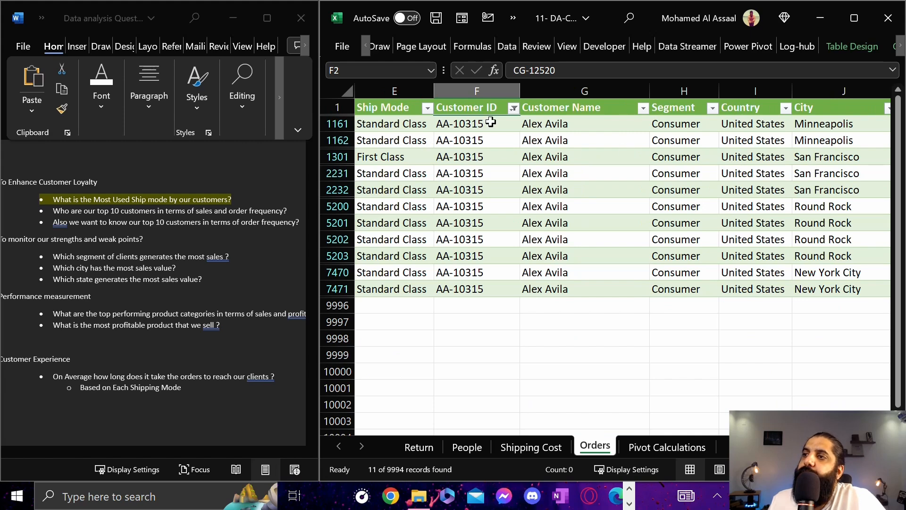
Check how many filtered order rows repeat the same Customer ID
{"action": "left_click", "coordinate": [472, 125]}
{"action": "left_click_drag", "start_coordinate": [480, 128], "coordinate": [485, 286]}
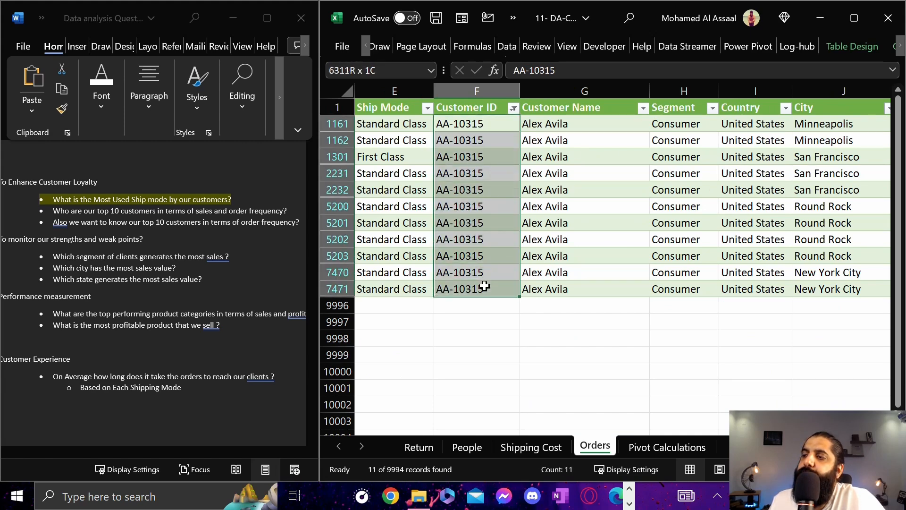
{"action": "left_click", "coordinate": [491, 124]}
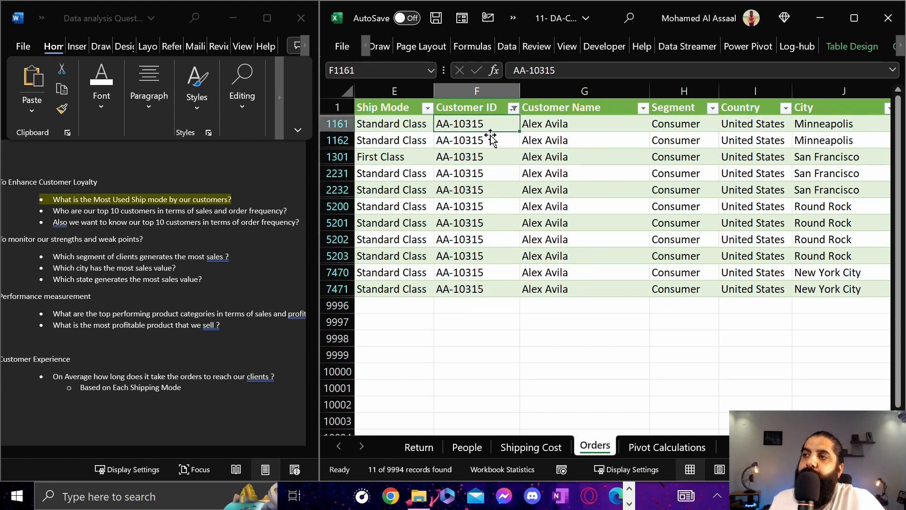
{"action": "left_click", "coordinate": [489, 140]}
{"action": "left_click", "coordinate": [474, 158]}
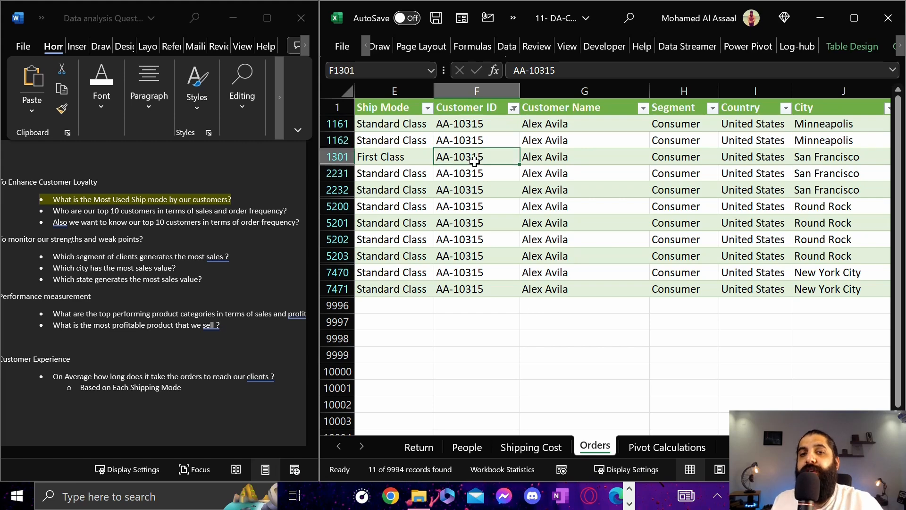
{"action": "left_click", "coordinate": [488, 123]}
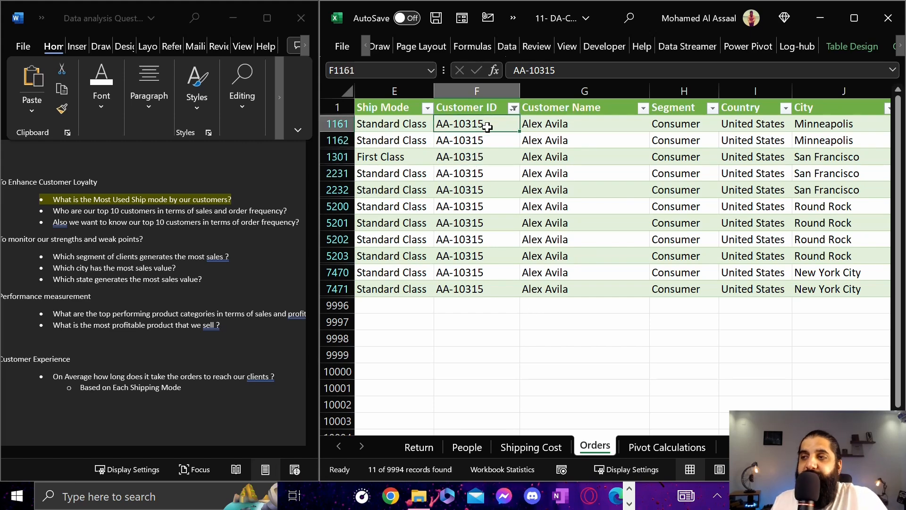
Compare the Order Date values of the first two filtered rows for that customer
{"action": "key", "text": "Left"}
{"action": "key", "text": "Left"}
{"action": "key", "text": "Left"}
{"action": "key", "text": "Left"}
{"action": "key", "text": "Left"}
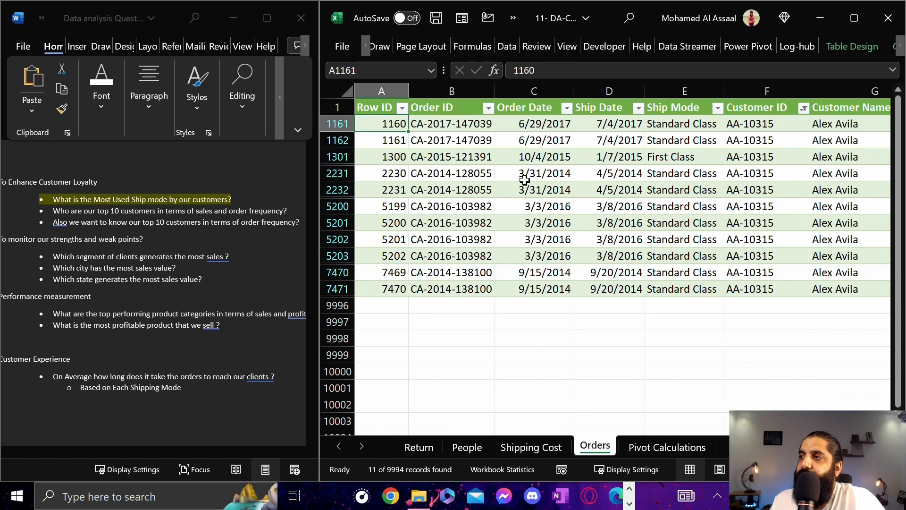
{"action": "key", "text": "Right"}
{"action": "key", "text": "Right"}
{"action": "key", "text": "Right"}
{"action": "left_click_drag", "start_coordinate": [542, 123], "coordinate": [544, 136]}
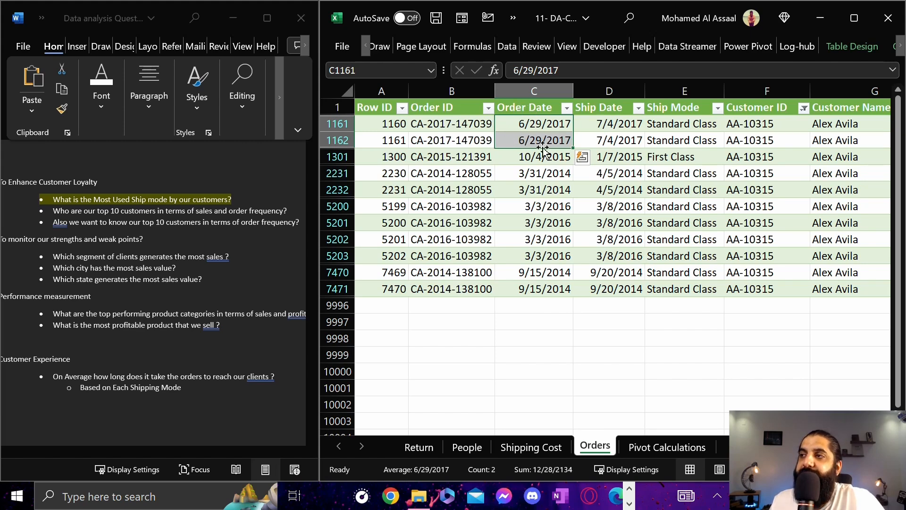
Check whether the first two filtered order rows share the same Order Date, Order ID and Customer ID
{"action": "left_click_drag", "start_coordinate": [539, 125], "coordinate": [543, 145]}
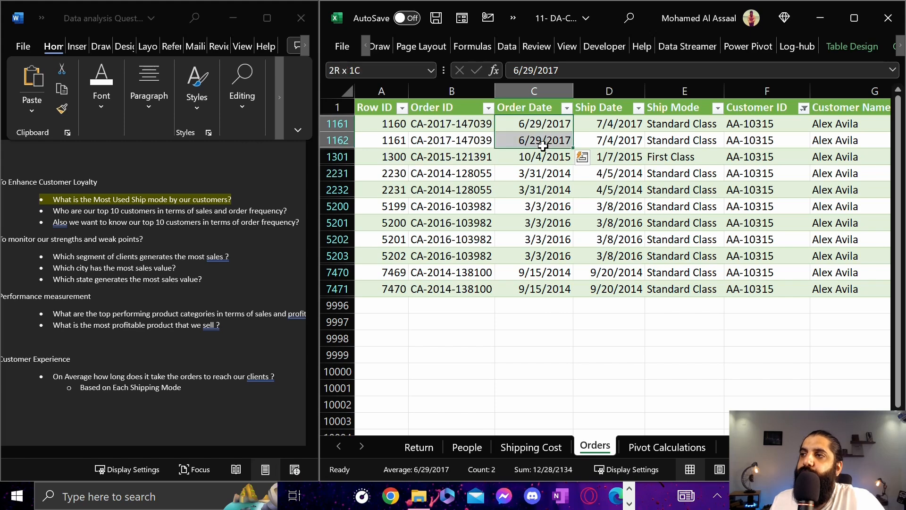
{"action": "left_click", "coordinate": [441, 124]}
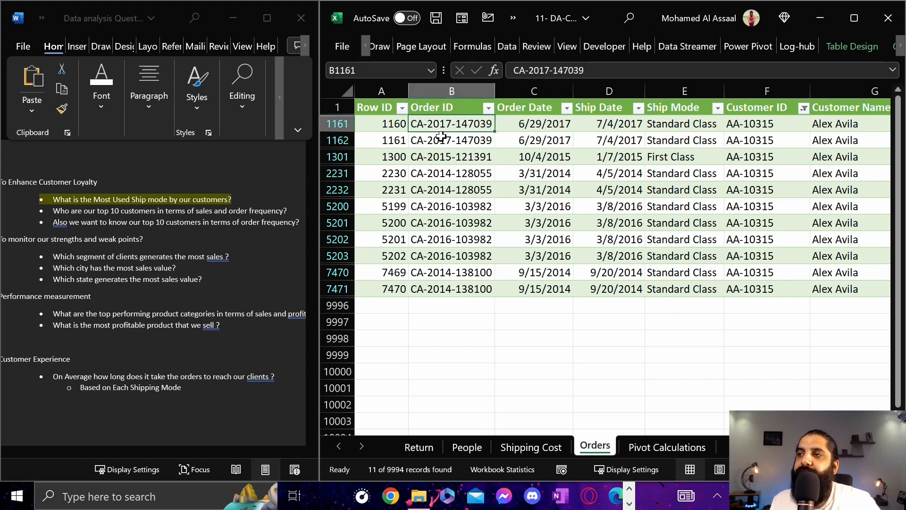
{"action": "left_click", "coordinate": [444, 138], "text": "ctrl"}
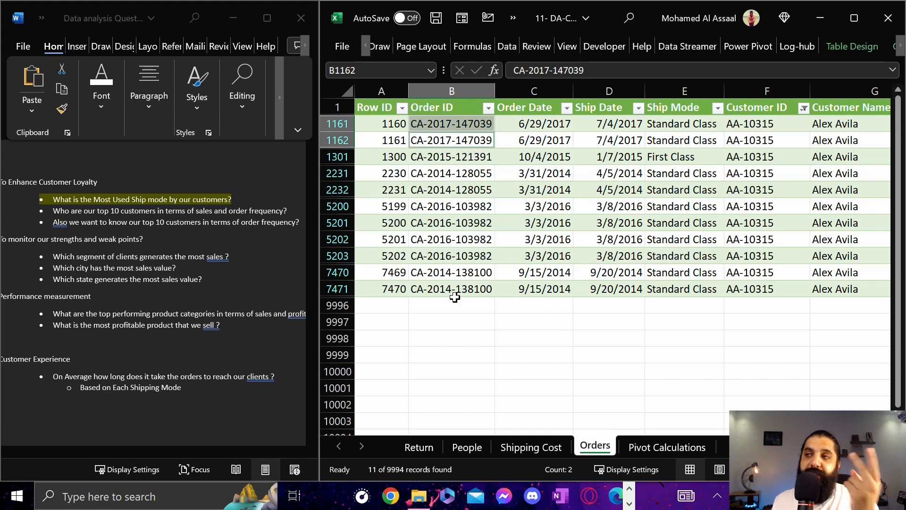
{"action": "left_click", "coordinate": [768, 124]}
{"action": "left_click_drag", "start_coordinate": [768, 124], "coordinate": [477, 135]}
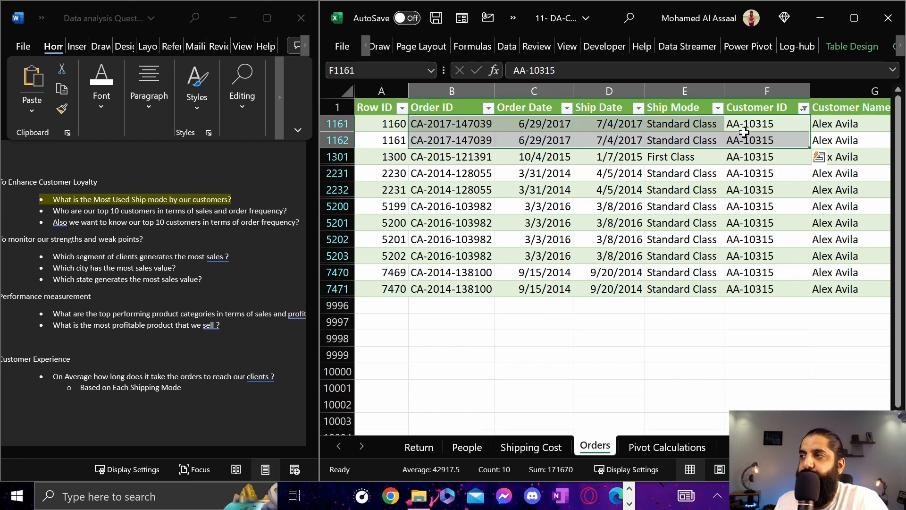
Compare the Category and Sub-Category values of the first two filtered order rows
{"action": "left_click", "coordinate": [779, 124]}
{"action": "key", "text": "Right"}
{"action": "key", "text": "Right"}
{"action": "key", "text": "Right"}
{"action": "key", "text": "Right"}
{"action": "key", "text": "Right"}
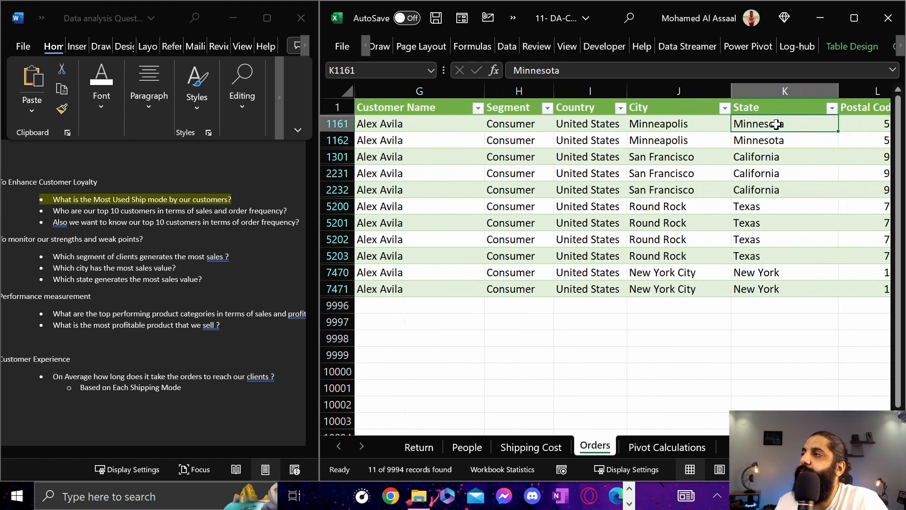
{"action": "key", "text": "Right"}
{"action": "key", "text": "Right"}
{"action": "key", "text": "Right"}
{"action": "key", "text": "Right"}
{"action": "key", "text": "Right"}
{"action": "key", "text": "Right"}
{"action": "key", "text": "Left"}
{"action": "key", "text": "Left"}
{"action": "key", "text": "Left"}
{"action": "left_click_drag", "start_coordinate": [492, 126], "coordinate": [493, 146]}
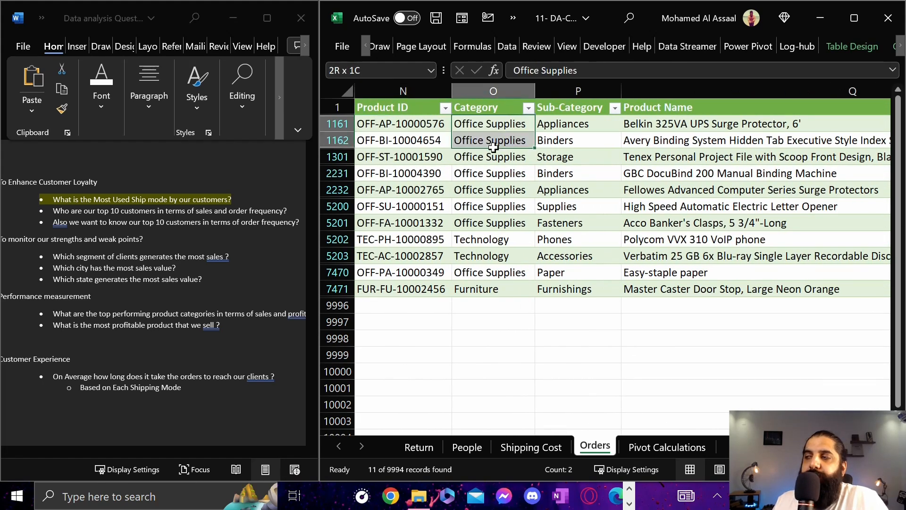
{"action": "left_click", "coordinate": [577, 121]}
{"action": "left_click", "coordinate": [579, 135]}
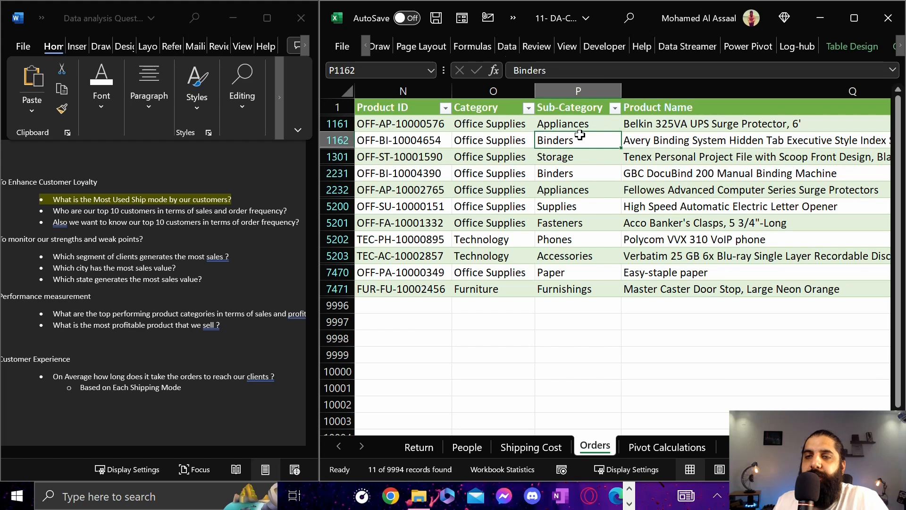
Compare the Product Name values of the first two filtered order rows
{"action": "left_click", "coordinate": [718, 124]}
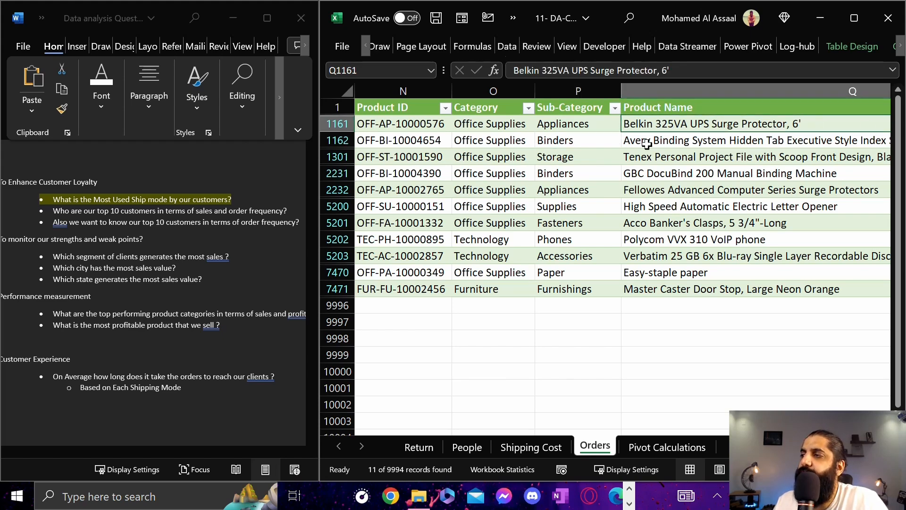
{"action": "left_click", "coordinate": [691, 143]}
{"action": "scroll", "coordinate": [598, 157], "scroll_direction": "right", "scroll_amount": 3}
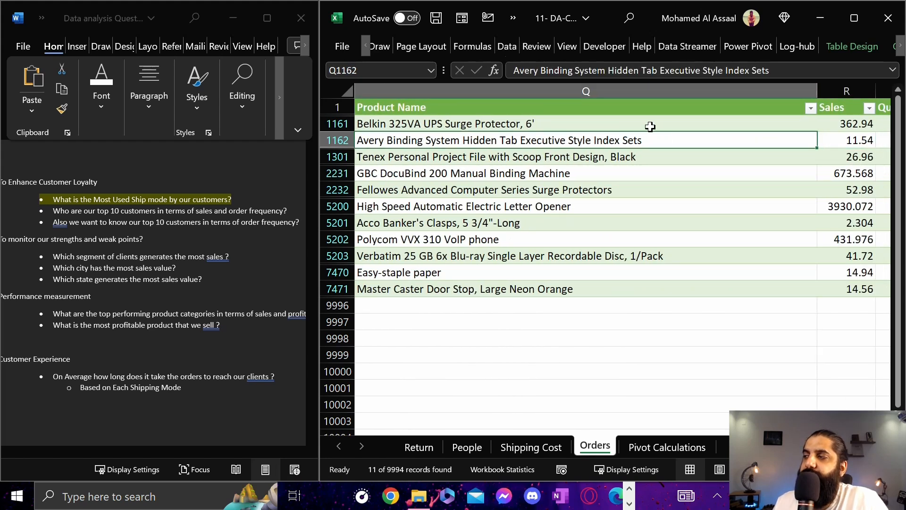
{"action": "key", "text": "Left"}
{"action": "key", "text": "Left"}
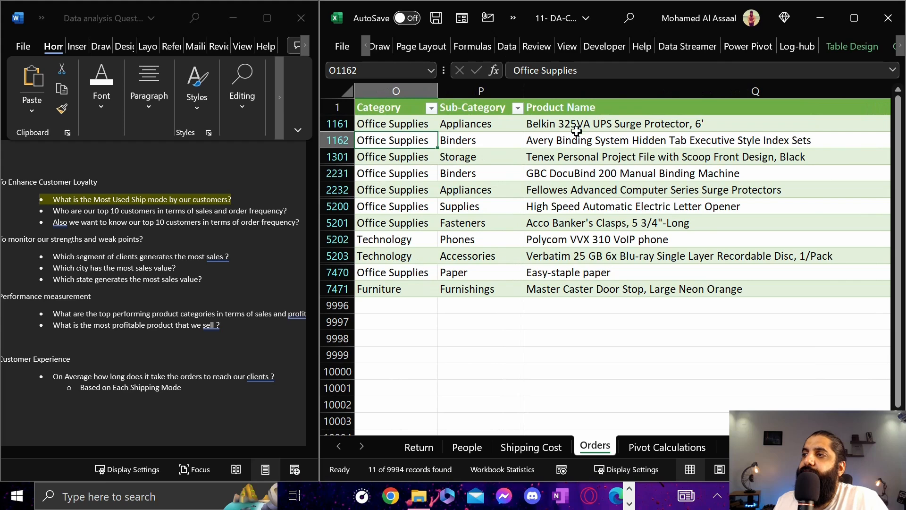
{"action": "left_click", "coordinate": [593, 127]}
{"action": "left_click", "coordinate": [582, 142]}
{"action": "left_click", "coordinate": [588, 123]}
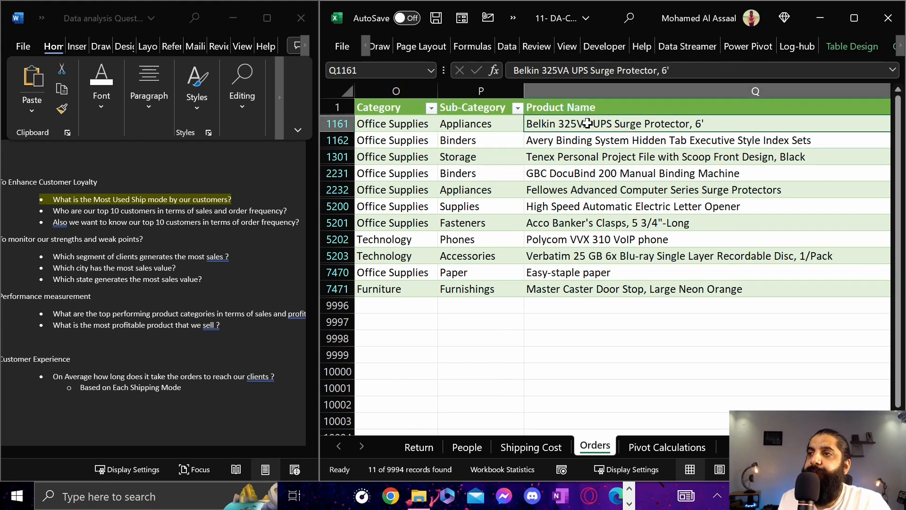
Return to the Order ID column and recheck the first two filtered rows' Order ID against their Order Date and Customer ID
{"action": "key", "text": "Left"}
{"action": "key", "text": "Left"}
{"action": "key", "text": "Left"}
{"action": "key", "text": "Left"}
{"action": "key", "text": "Left"}
{"action": "key", "text": "Left"}
{"action": "key", "text": "Left"}
{"action": "key", "text": "Left"}
{"action": "key", "text": "Left"}
{"action": "key", "text": "Left"}
{"action": "key", "text": "Left"}
{"action": "key", "text": "Left"}
{"action": "key", "text": "Left"}
{"action": "key", "text": "Left"}
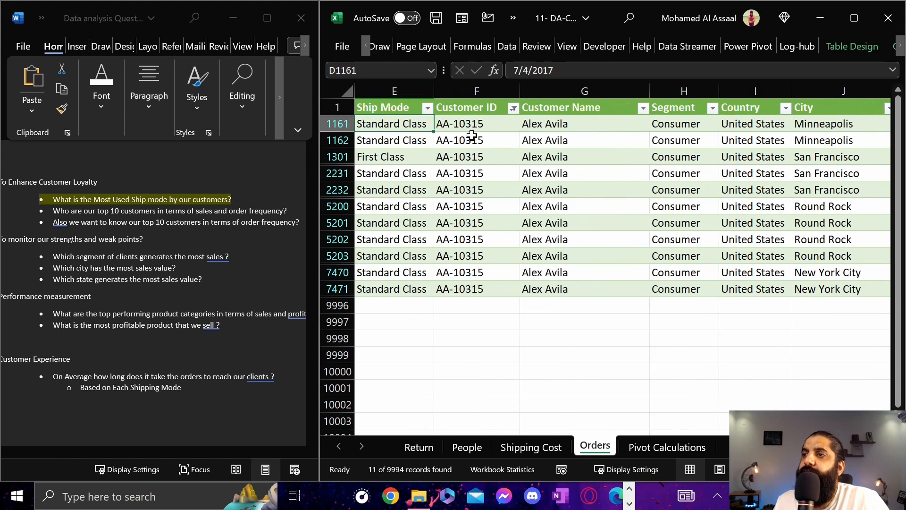
{"action": "key", "text": "Left"}
{"action": "key", "text": "Left"}
{"action": "key", "text": "Right"}
{"action": "key", "text": "shift+Down"}
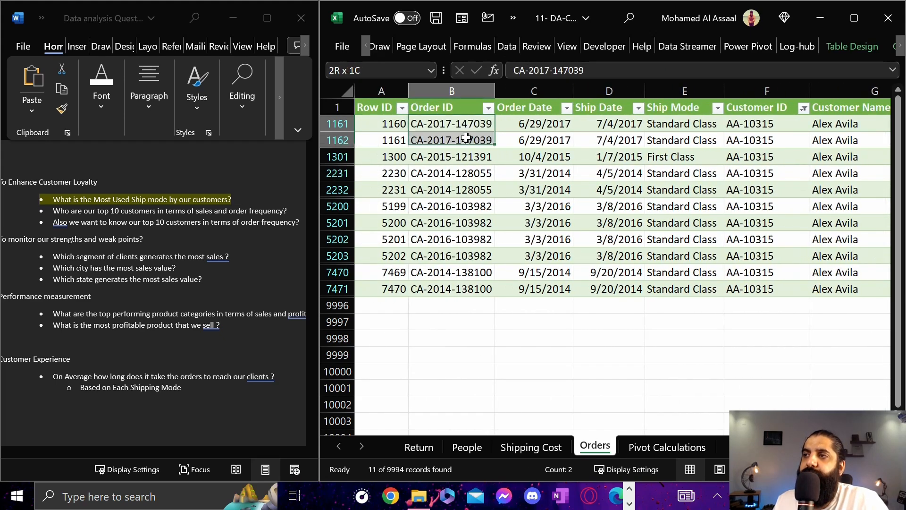
{"action": "left_click_drag", "start_coordinate": [532, 122], "coordinate": [443, 141]}
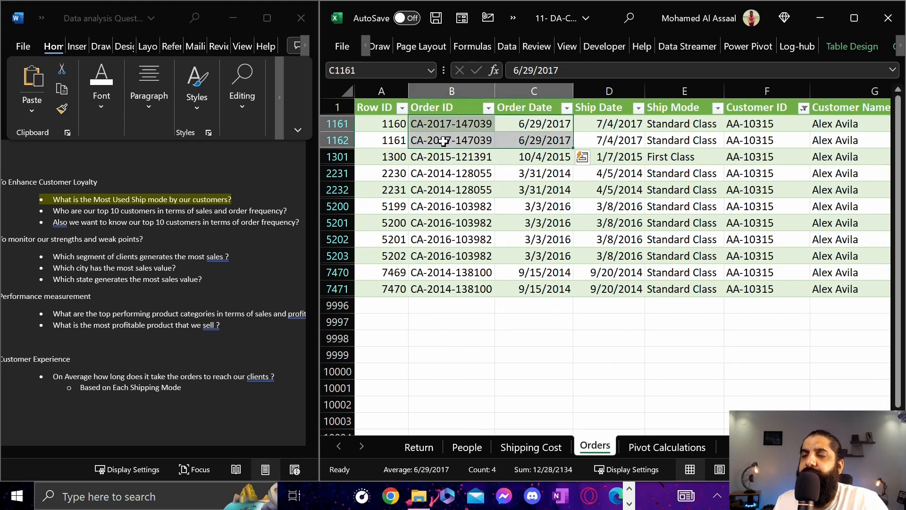
{"action": "left_click_drag", "start_coordinate": [750, 123], "coordinate": [753, 140]}
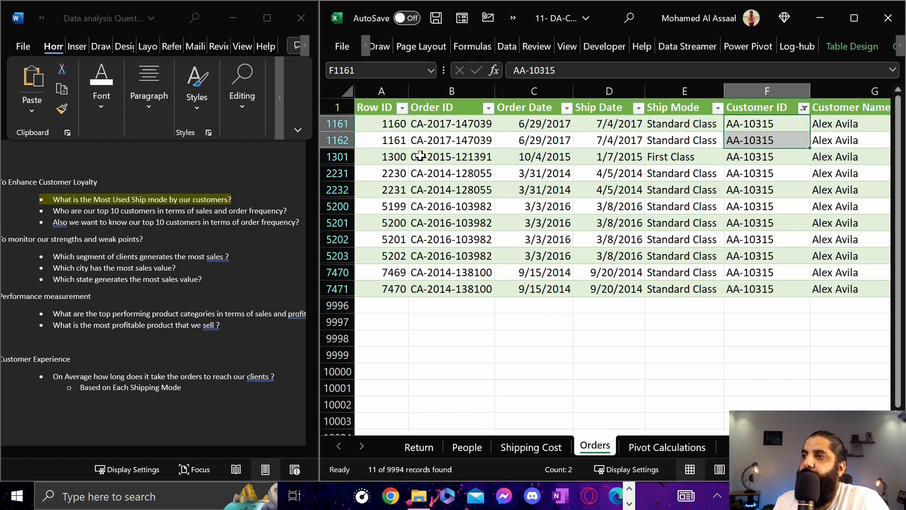
{"action": "left_click", "coordinate": [442, 126]}
{"action": "left_click_drag", "start_coordinate": [441, 126], "coordinate": [443, 142]}
{"action": "left_click", "coordinate": [776, 124]}
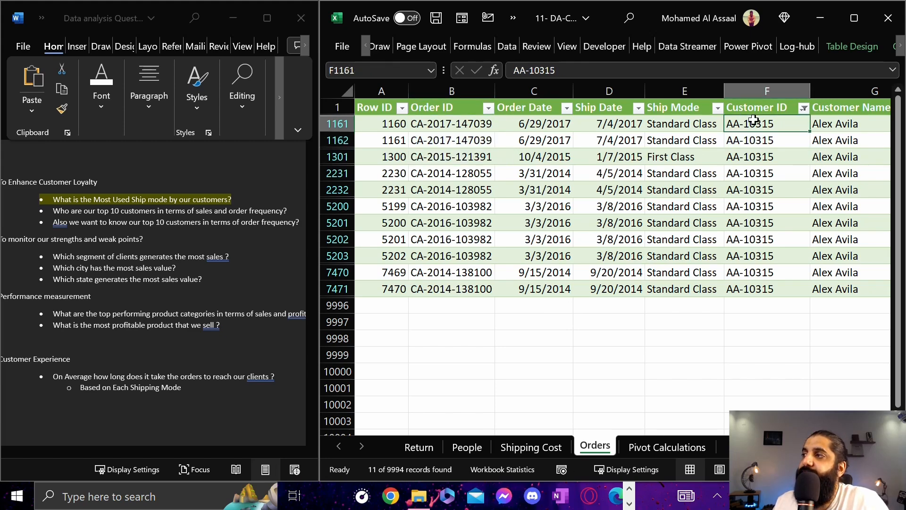
Examine the Customer ID and Customer Name columns across all filtered order rows
{"action": "left_click_drag", "start_coordinate": [760, 124], "coordinate": [753, 289]}
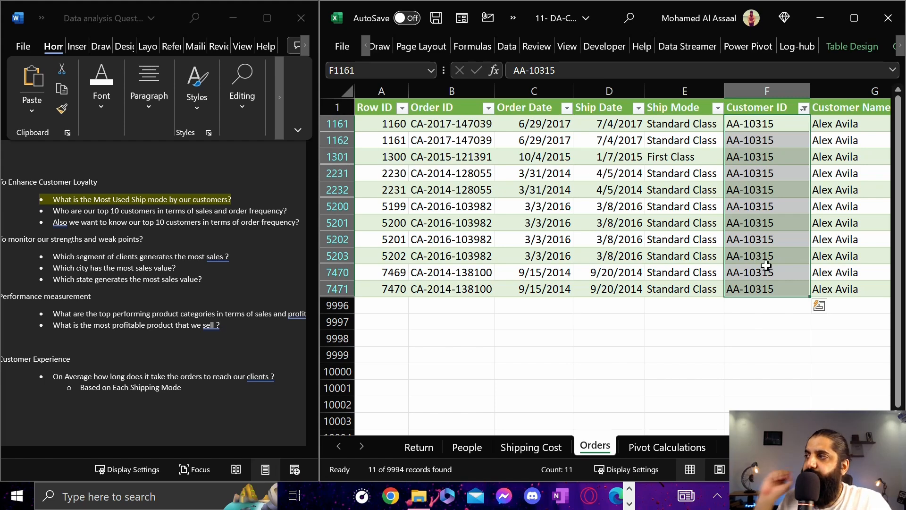
{"action": "key", "text": "Right"}
{"action": "left_click_drag", "start_coordinate": [801, 125], "coordinate": [803, 287]}
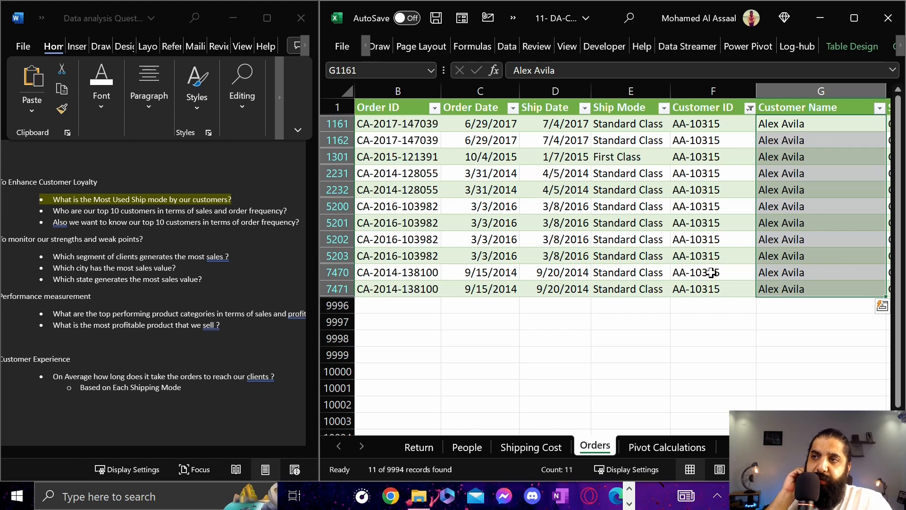
{"action": "key", "text": "Left"}
{"action": "key", "text": "Left"}
{"action": "key", "text": "Left"}
{"action": "key", "text": "Left"}
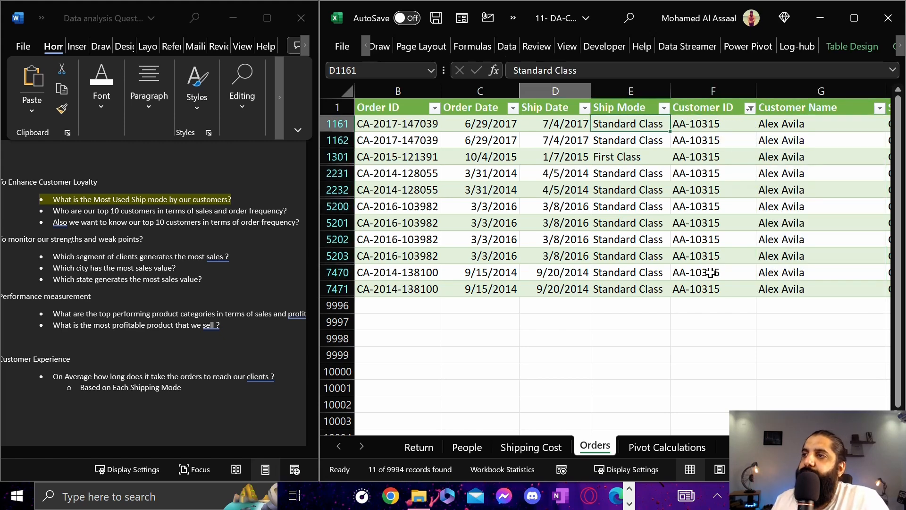
{"action": "left_click_drag", "start_coordinate": [800, 118], "coordinate": [640, 121]}
{"action": "key", "text": "Left"}
{"action": "key", "text": "Left"}
{"action": "key", "text": "Left"}
{"action": "key", "text": "Left"}
{"action": "key", "text": "Left"}
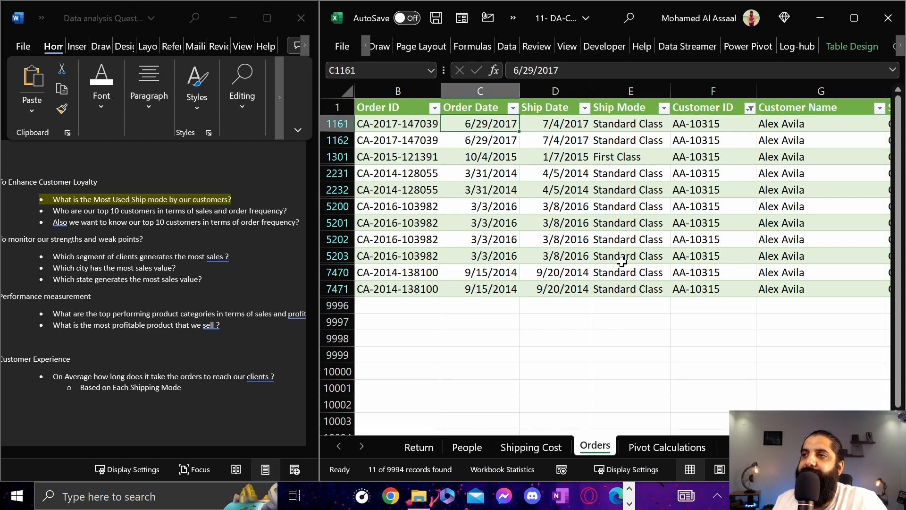
{"action": "key", "text": "Left"}
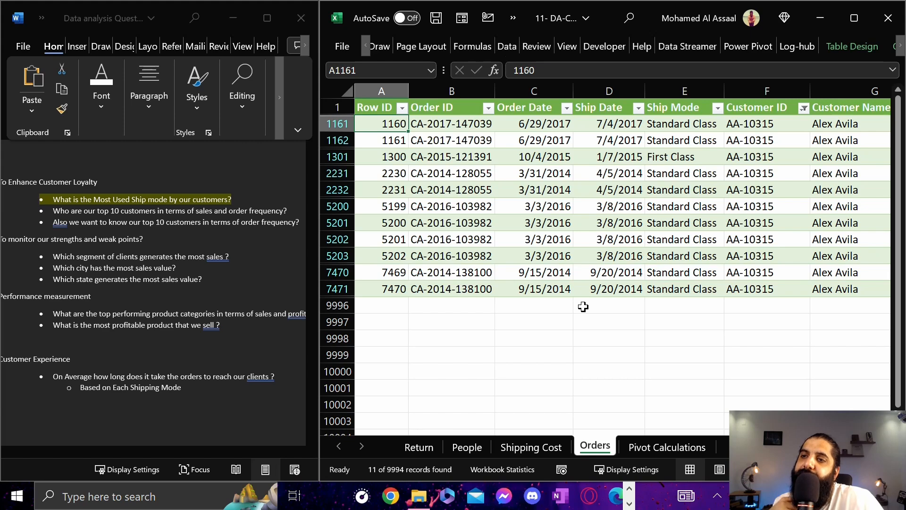
{"action": "key", "text": "Right"}
{"action": "key", "text": "Right"}
{"action": "key", "text": "Right"}
{"action": "key", "text": "Right"}
{"action": "key", "text": "Right"}
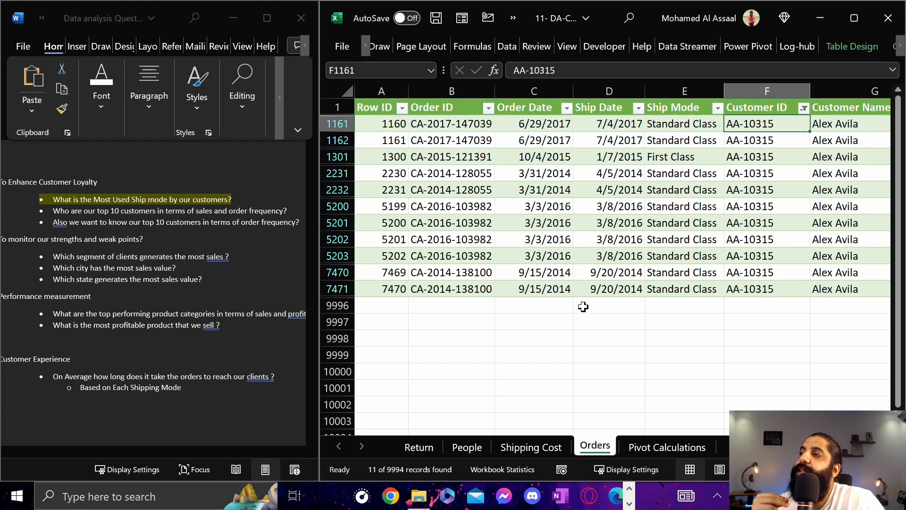
Review the Ship Mode values down the filtered order rows, ending back at the first row
{"action": "key", "text": "Left"}
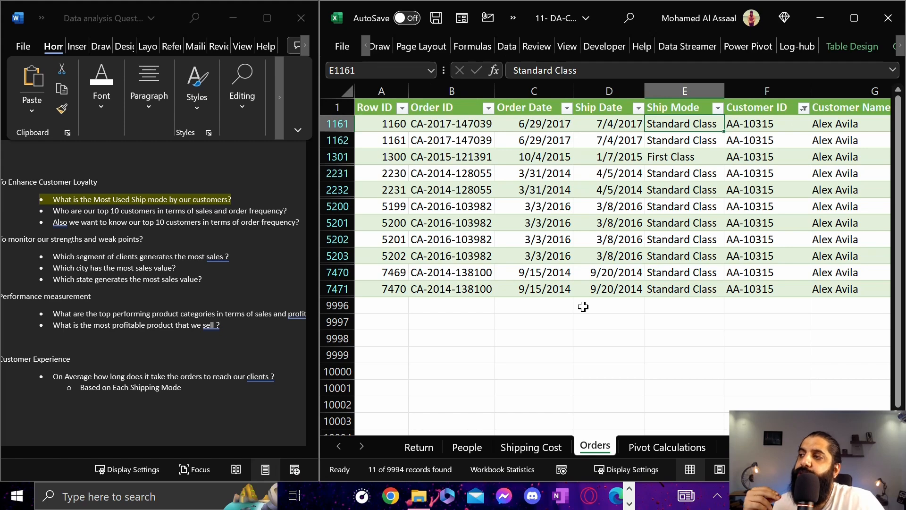
{"action": "key", "text": "Down"}
{"action": "key", "text": "Down"}
{"action": "key", "text": "Down"}
{"action": "key", "text": "Down"}
{"action": "key", "text": "Down"}
{"action": "key", "text": "Down"}
{"action": "key", "text": "Down"}
{"action": "key", "text": "Down"}
{"action": "key", "text": "Down"}
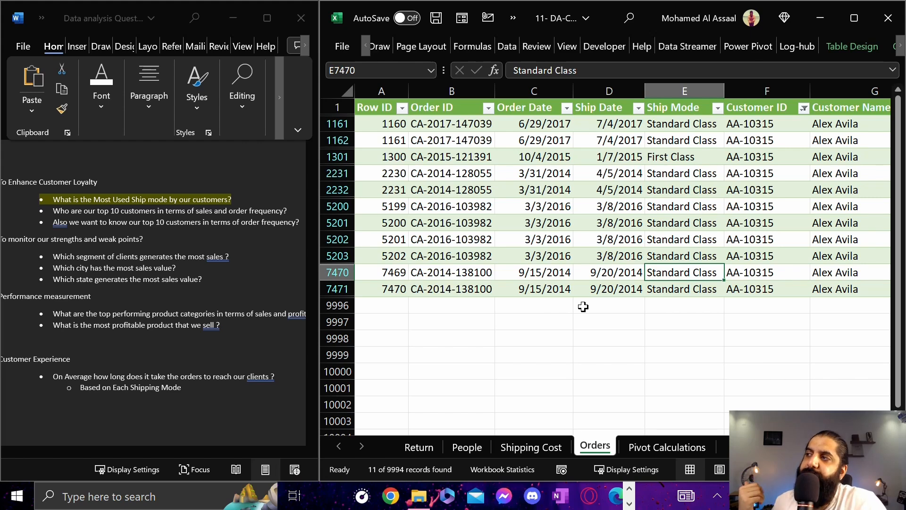
{"action": "key", "text": "Up"}
{"action": "key", "text": "ctrl+Up"}
{"action": "key", "text": "Down"}
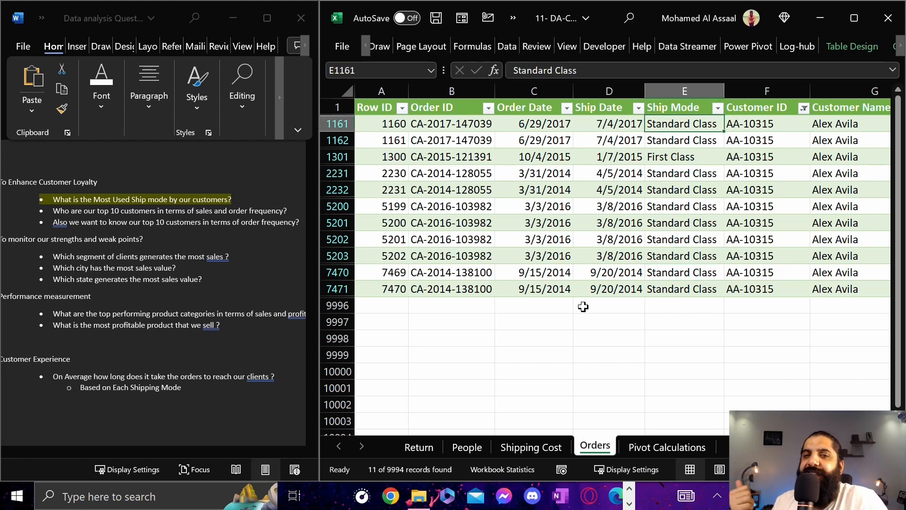
{"action": "key", "text": "Down"}
{"action": "key", "text": "Up"}
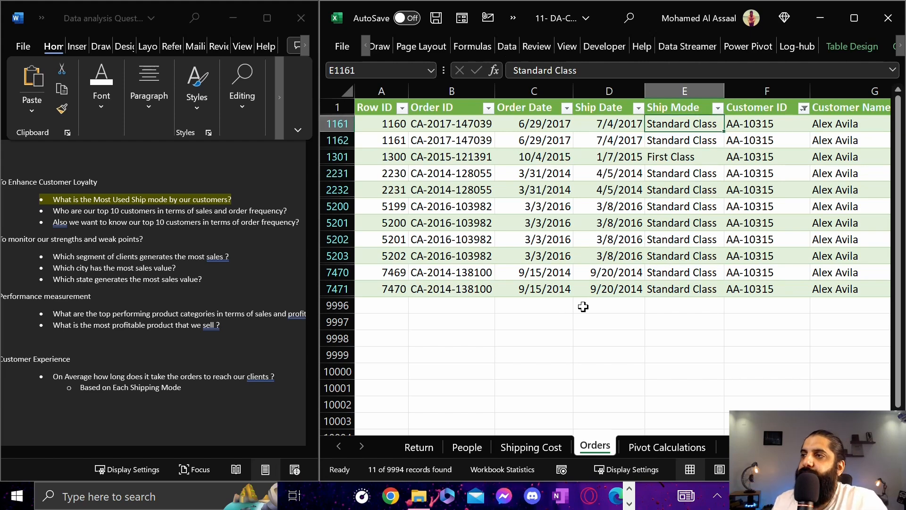
Compare the Order ID through Ship Mode fields of the first two filtered rows, and check the third row's Ship Mode
{"action": "key", "text": "shift+Left"}
{"action": "key", "text": "shift+Left"}
{"action": "key", "text": "shift+Down"}
{"action": "key", "text": "shift+Left"}
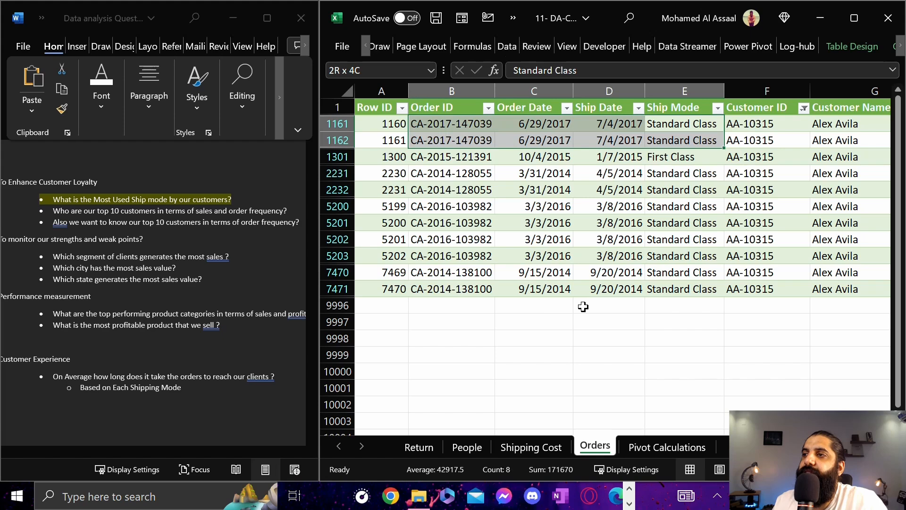
{"action": "key", "text": "Right"}
{"action": "key", "text": "Down"}
{"action": "key", "text": "Left"}
{"action": "key", "text": "Down"}
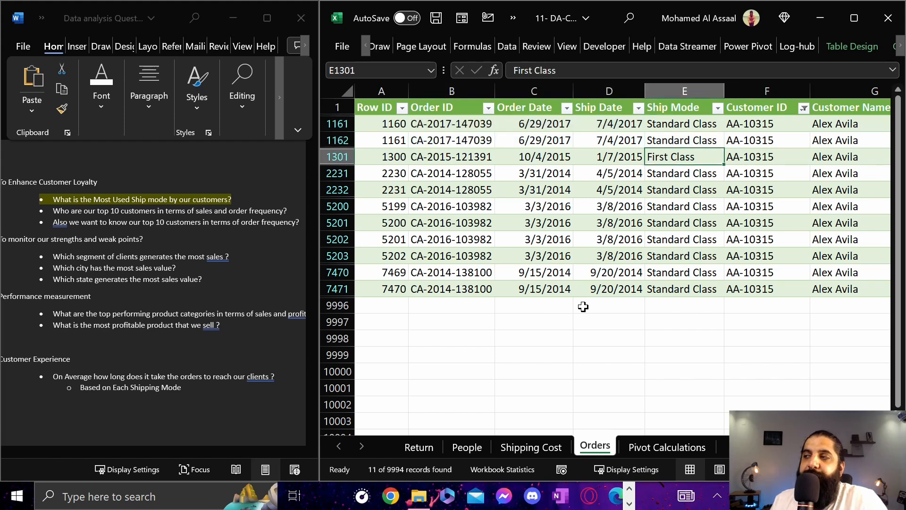
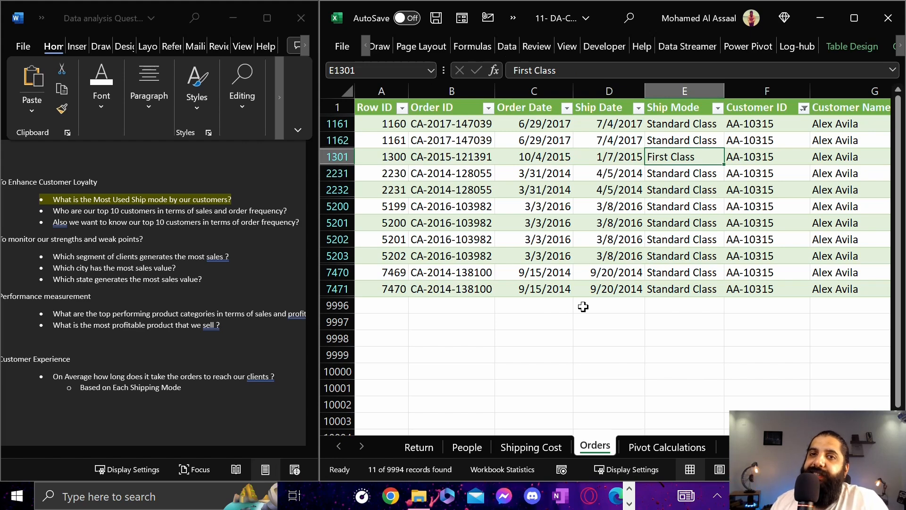
Recheck the Ship Mode and Customer Name fields of the first filtered rows, ending back at the first row's Order ID
{"action": "key", "text": "Up"}
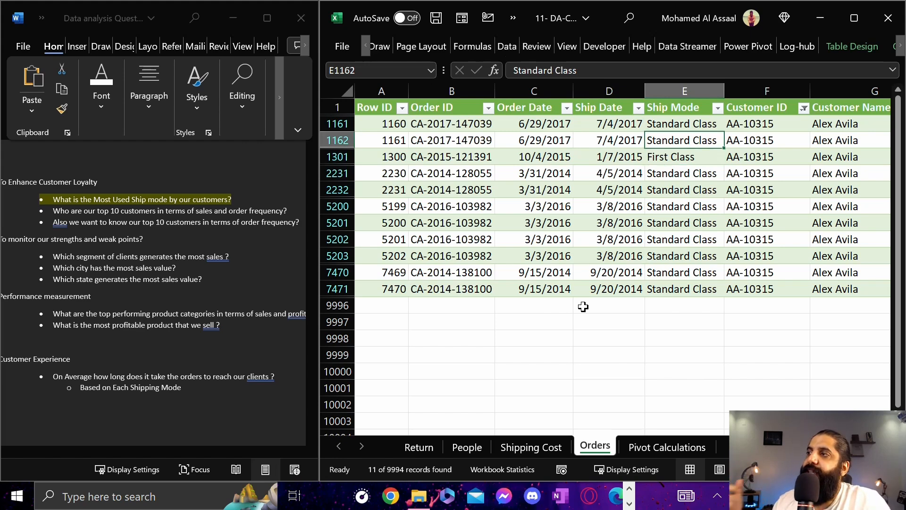
{"action": "key", "text": "Right"}
{"action": "key", "text": "Up"}
{"action": "key", "text": "Left"}
{"action": "key", "text": "Right"}
{"action": "key", "text": "Right"}
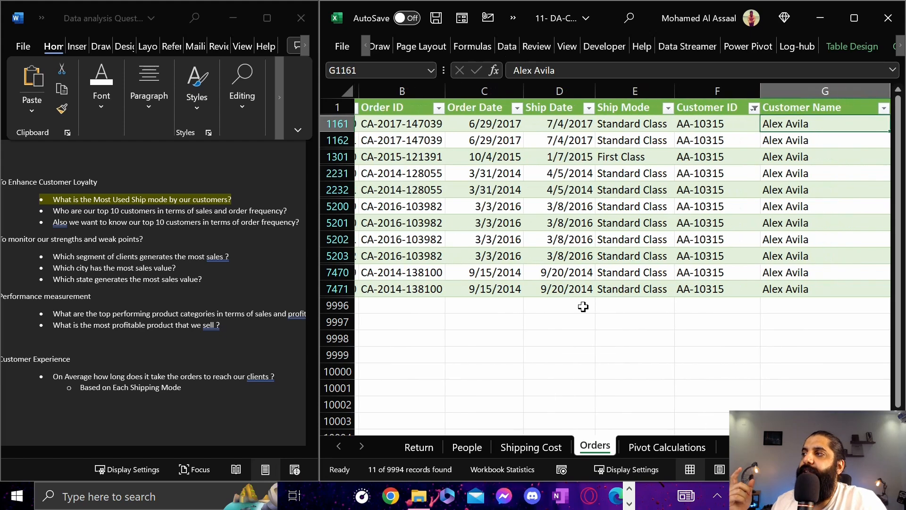
{"action": "key", "text": "Left"}
Compare the first two filtered rows from Row ID through Customer ID, ending on the second row's Order ID
{"action": "key", "text": "Left"}
{"action": "key", "text": "Left"}
{"action": "key", "text": "Left"}
{"action": "key", "text": "Left"}
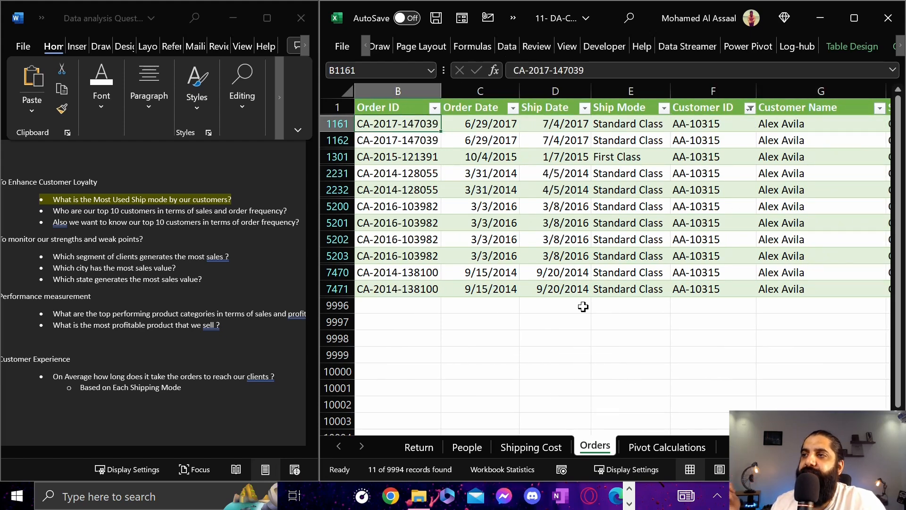
{"action": "key", "text": "Left"}
{"action": "key", "text": "Right"}
{"action": "key", "text": "Right"}
{"action": "key", "text": "Right"}
{"action": "key", "text": "Right"}
{"action": "key", "text": "Right"}
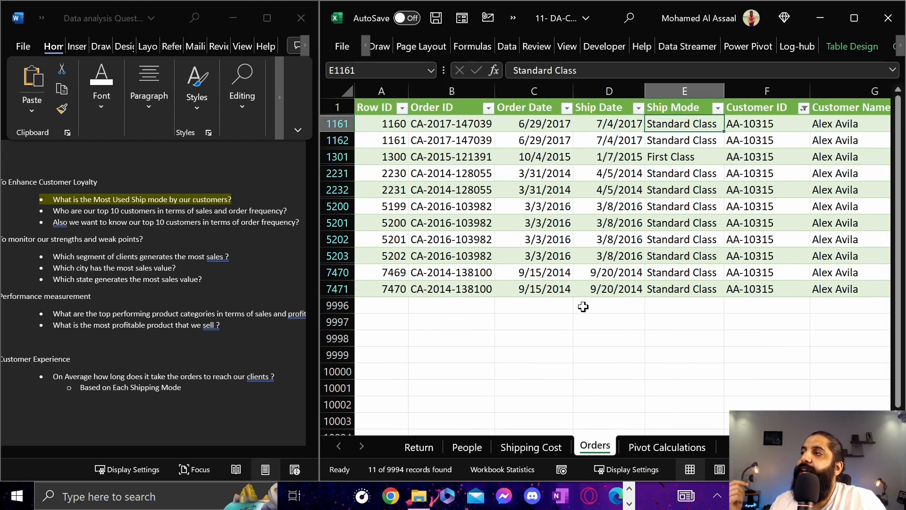
{"action": "key", "text": "Down"}
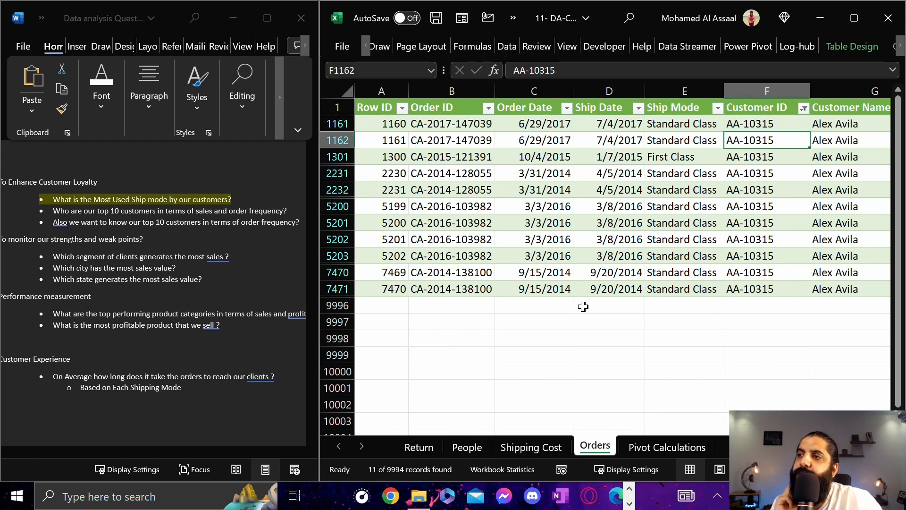
{"action": "key", "text": "Up"}
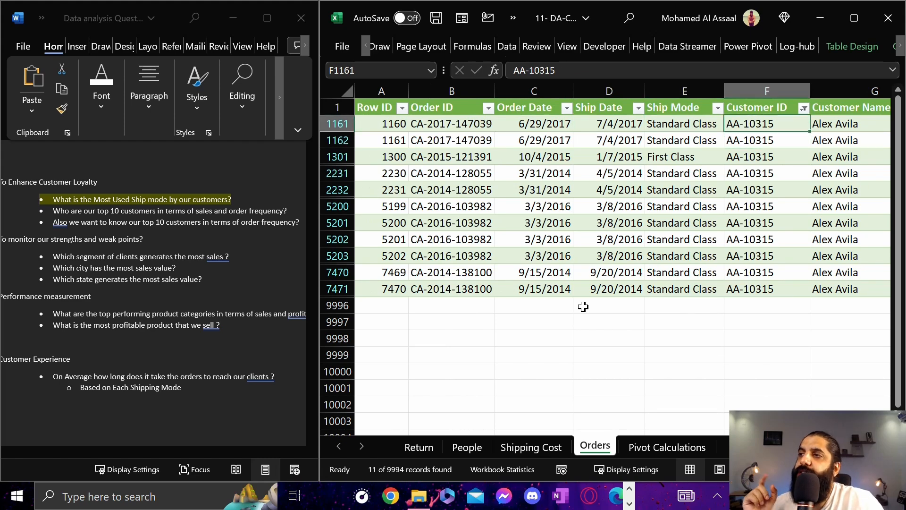
{"action": "key", "text": "Left"}
{"action": "key", "text": "Left"}
{"action": "key", "text": "Left"}
{"action": "key", "text": "Left"}
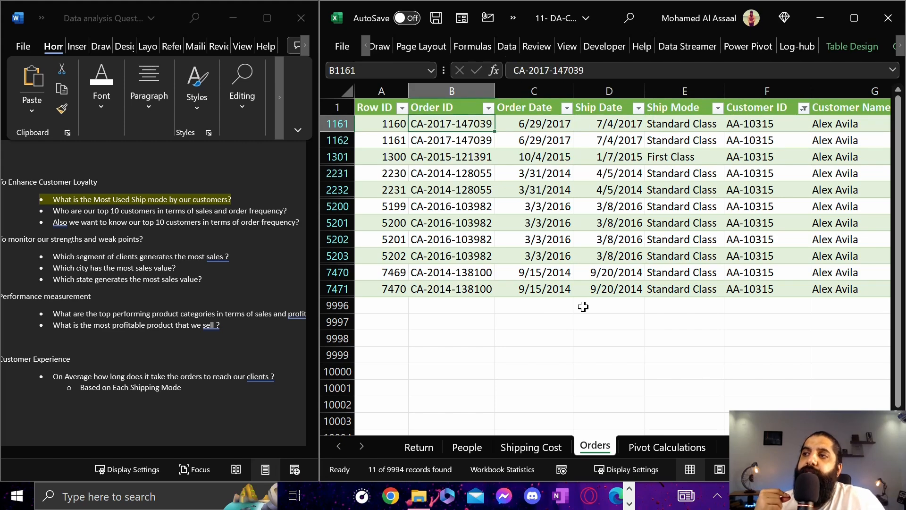
{"action": "key", "text": "Down"}
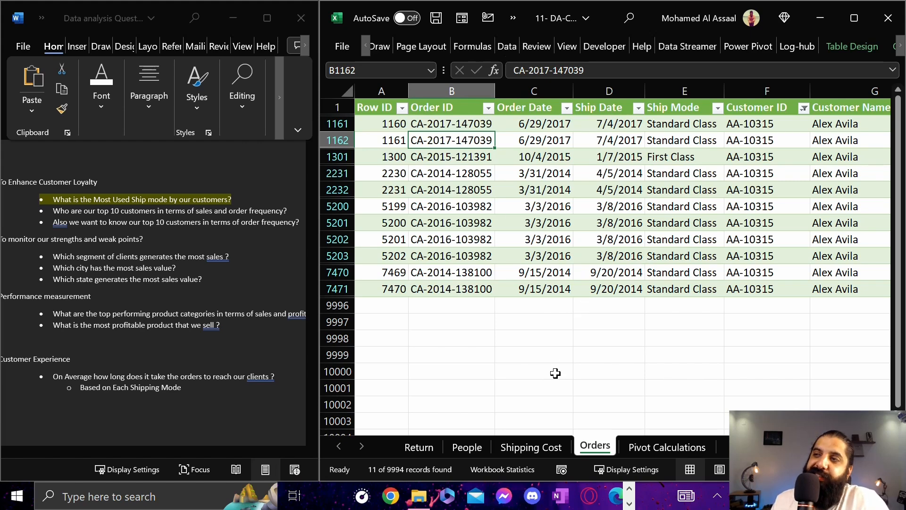
Leave the Orders sheet and open a blank worksheet after the Pivot Calculations sheet
{"action": "left_click", "coordinate": [578, 357]}
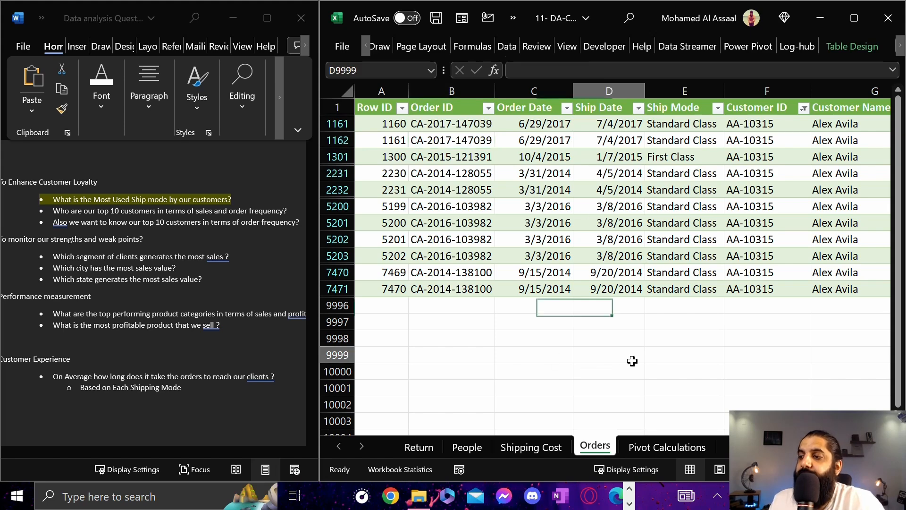
{"action": "left_click", "coordinate": [677, 449]}
{"action": "left_click", "coordinate": [735, 446]}
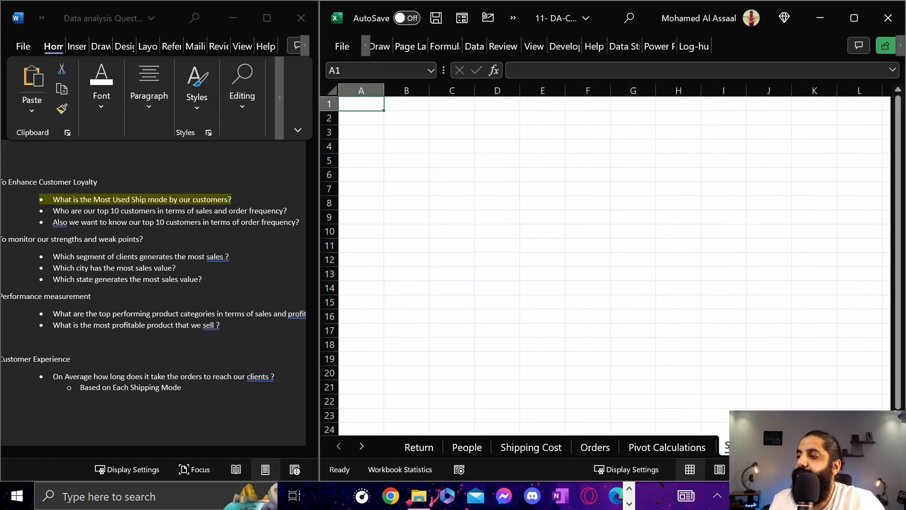
{"action": "left_click", "coordinate": [492, 132]}
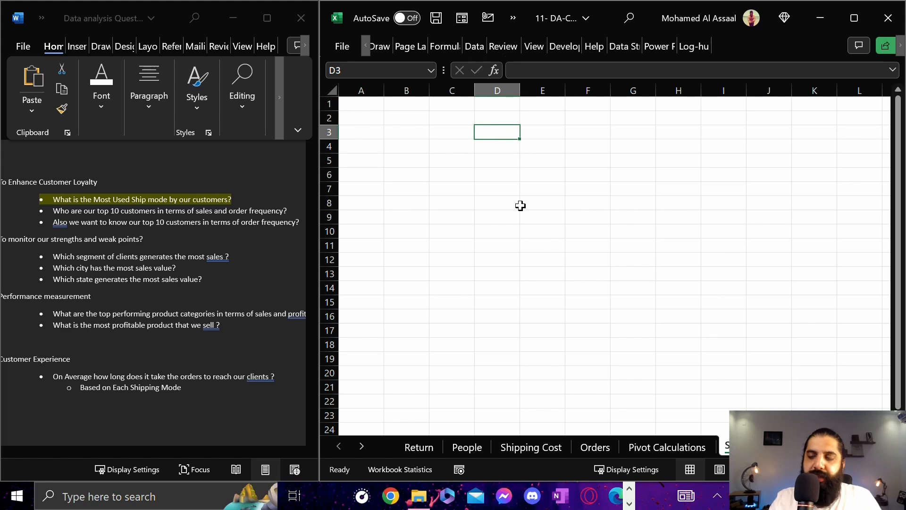
{"action": "type", "text": "Uni"}
{"action": "key", "text": "BackSpace"}
{"action": "key", "text": "Return"}
{"action": "key", "text": "Up"}
{"action": "key", "text": "Left"}
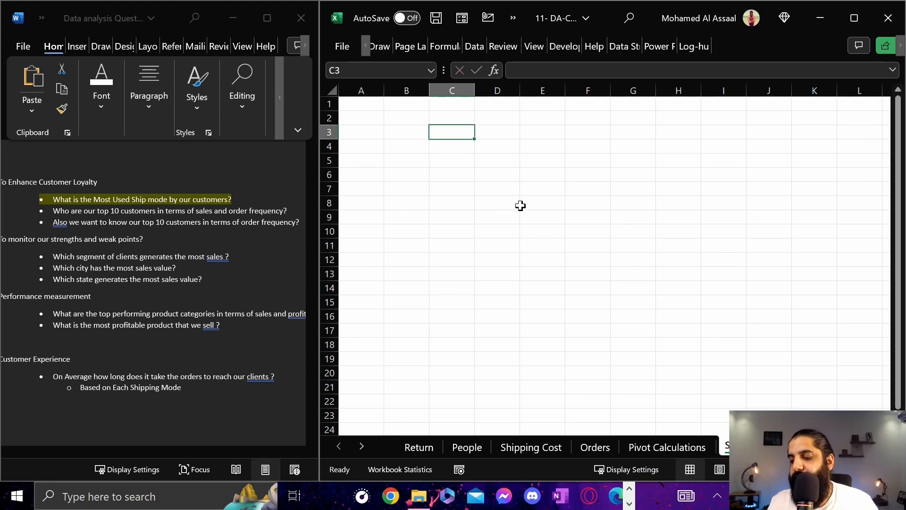
Enter the sample numbers 10, 5, 5, 6, 7, 3, 2, 2 and 1 down cells C3 to C11
{"action": "type", "text": "10"}
{"action": "key", "text": "Return"}
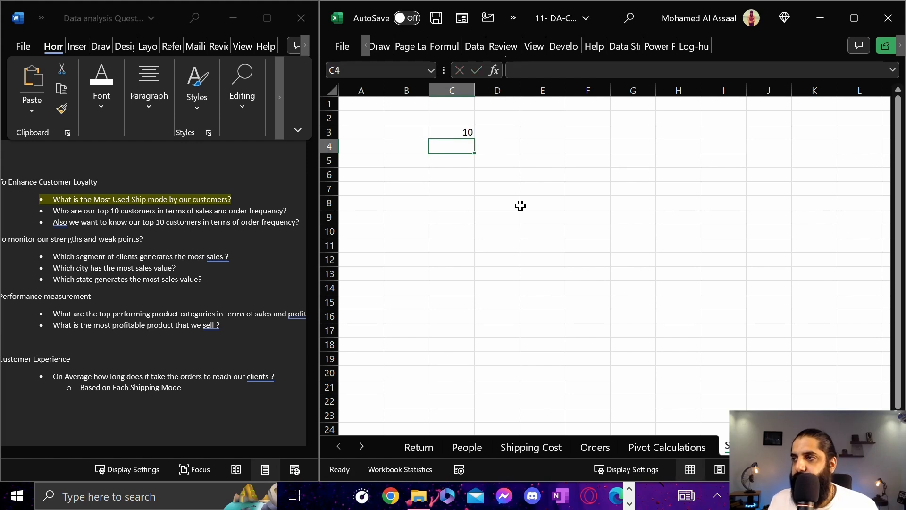
{"action": "type", "text": "5"}
{"action": "key", "text": "Return"}
{"action": "type", "text": "5"}
{"action": "key", "text": "Return"}
{"action": "type", "text": "6"}
{"action": "key", "text": "Return"}
{"action": "type", "text": "7"}
{"action": "key", "text": "Return"}
{"action": "type", "text": "3"}
{"action": "key", "text": "Return"}
{"action": "type", "text": "2"}
{"action": "key", "text": "Return"}
{"action": "type", "text": "2"}
{"action": "key", "text": "Return"}
{"action": "type", "text": "1"}
{"action": "key", "text": "Return"}
Enter the heading "Unique Values" in cell E2 and fit column E to its text
{"action": "left_click", "coordinate": [543, 119]}
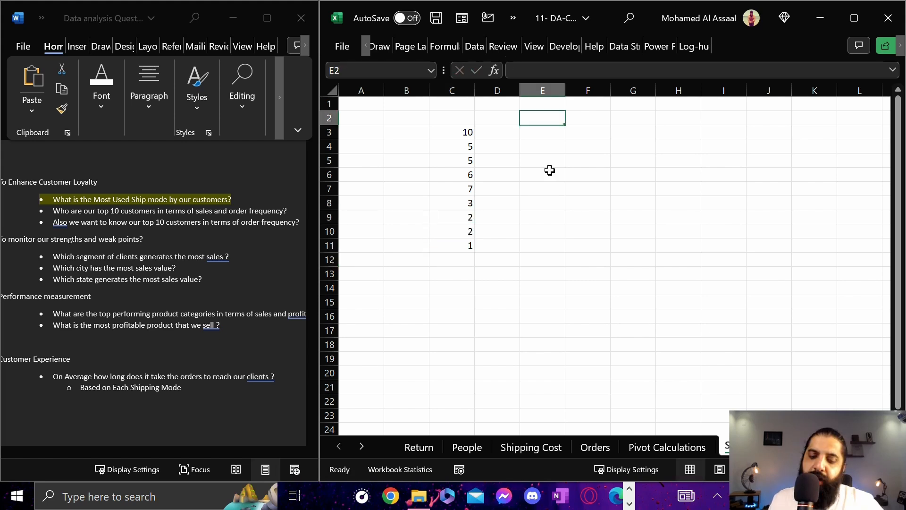
{"action": "type", "text": "Unique Values"}
{"action": "key", "text": "Return"}
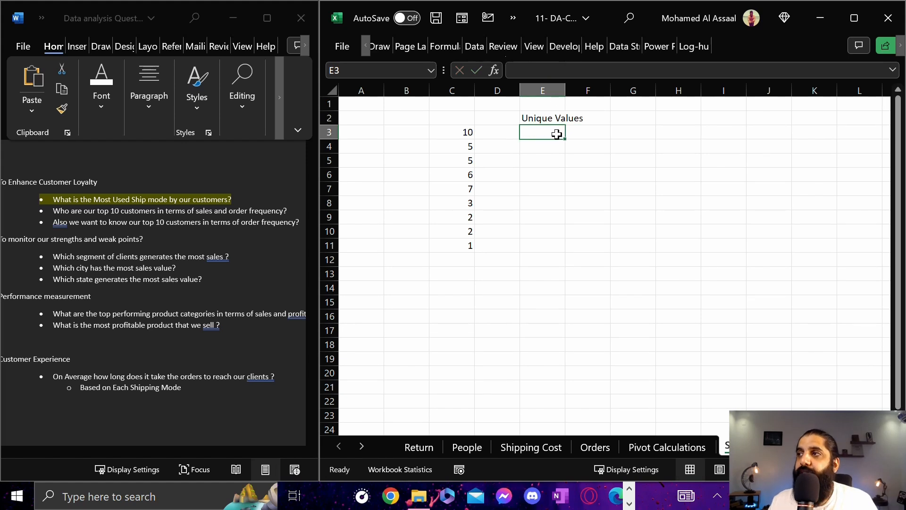
{"action": "double_click", "coordinate": [565, 90]}
Enter the heading "Distinct Values" in cell F2 and fit column F to its text
{"action": "left_click", "coordinate": [617, 119]}
{"action": "type", "text": "Distinc"}
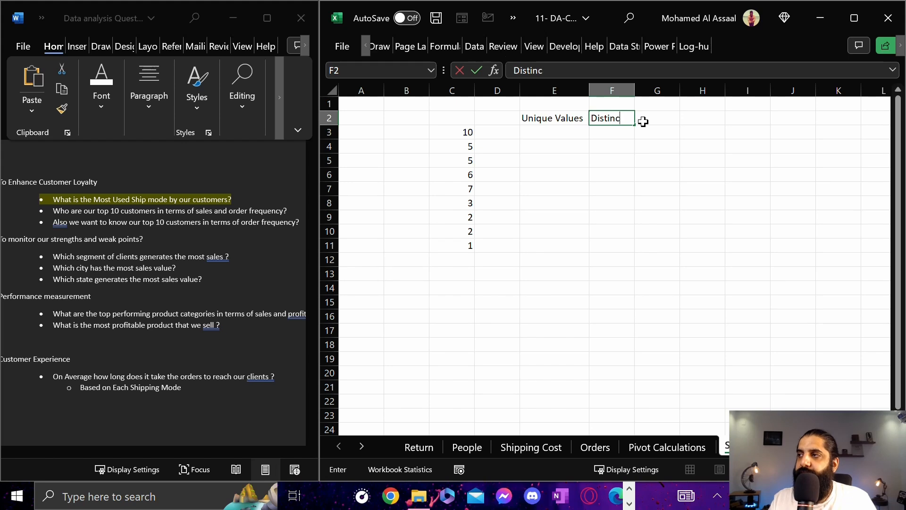
{"action": "type", "text": "ues"}
{"action": "key", "text": "Return"}
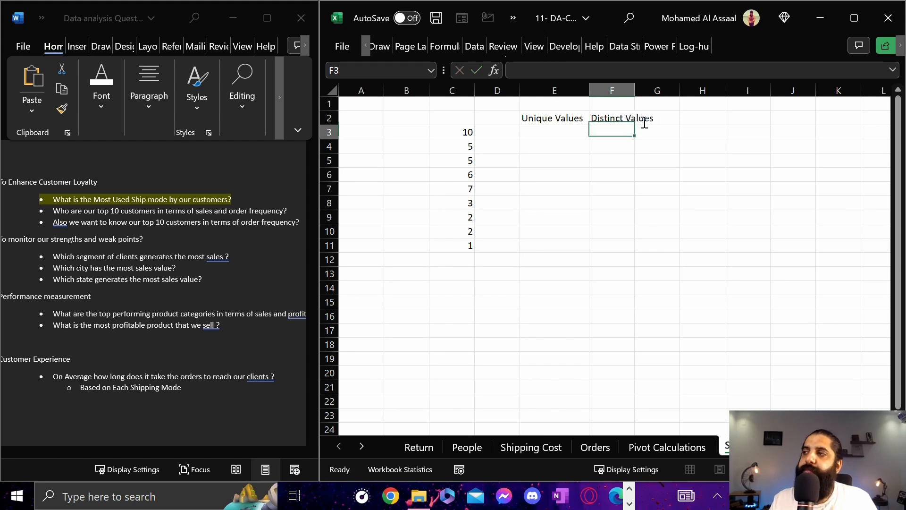
{"action": "double_click", "coordinate": [635, 91]}
Enter 10 and 6 under the Unique Values heading in cells E3 and E4
{"action": "left_click", "coordinate": [555, 231]}
{"action": "left_click", "coordinate": [558, 135]}
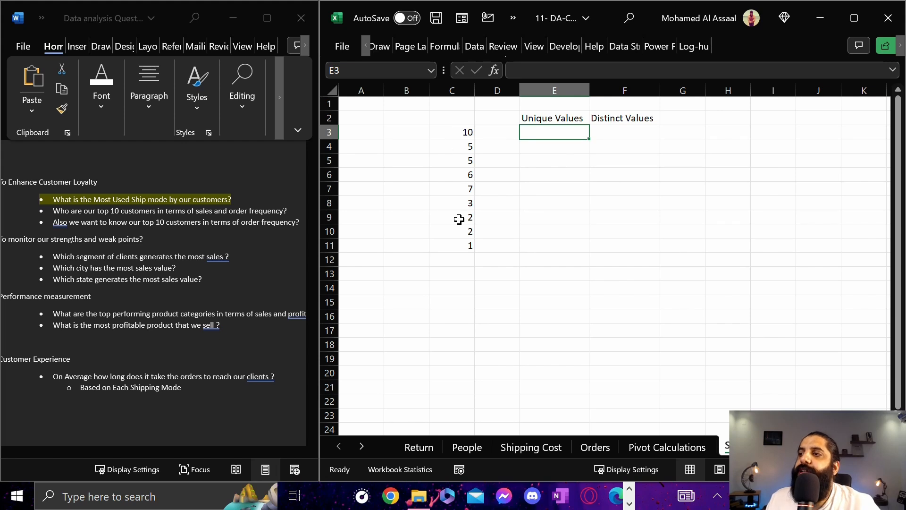
{"action": "left_click", "coordinate": [457, 134]}
{"action": "left_click", "coordinate": [552, 135]}
{"action": "type", "text": "10"}
{"action": "key", "text": "Return"}
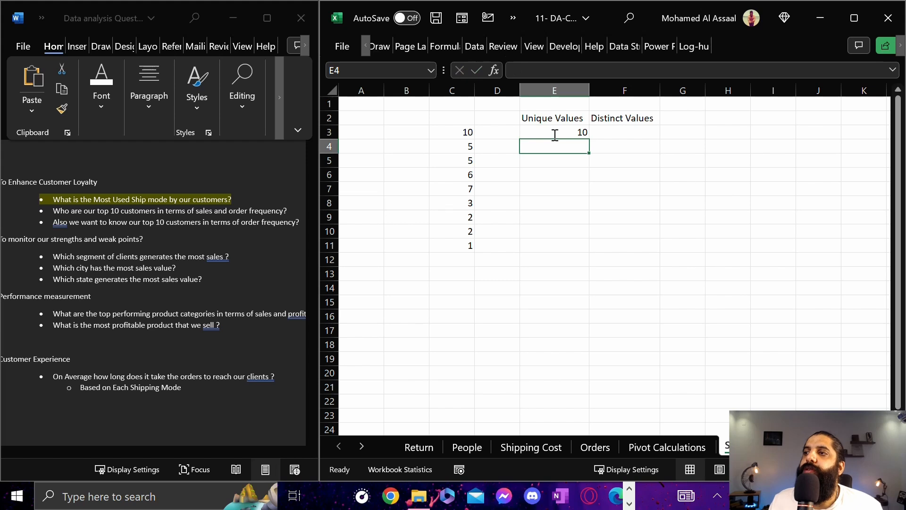
{"action": "type", "text": "6"}
{"action": "key", "text": "Return"}
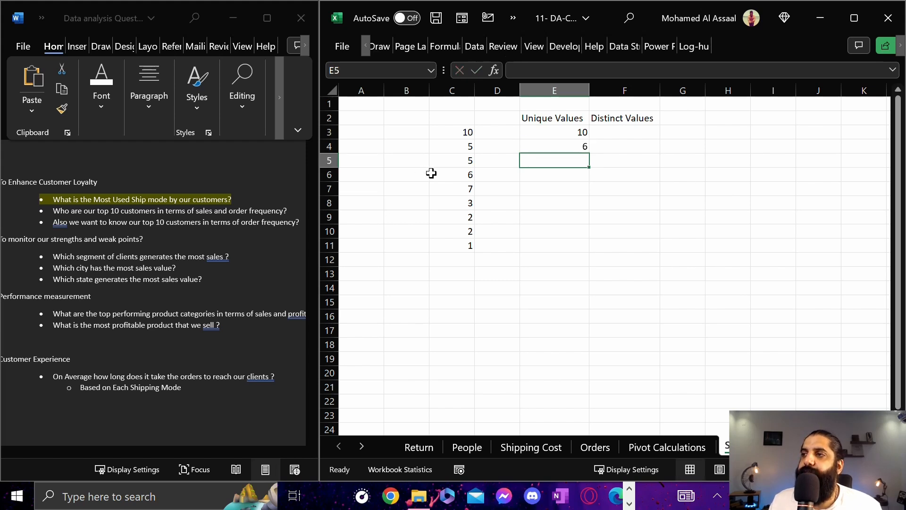
Continue the Unique Values list with 7, 3 and 1 in cells E5 to E7
{"action": "left_click", "coordinate": [457, 189]}
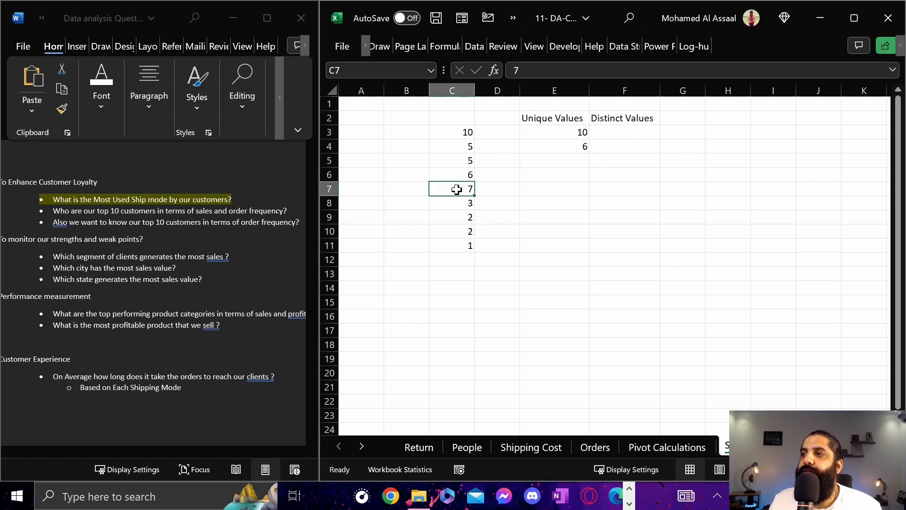
{"action": "left_click", "coordinate": [542, 164]}
{"action": "type", "text": "7"}
{"action": "key", "text": "Return"}
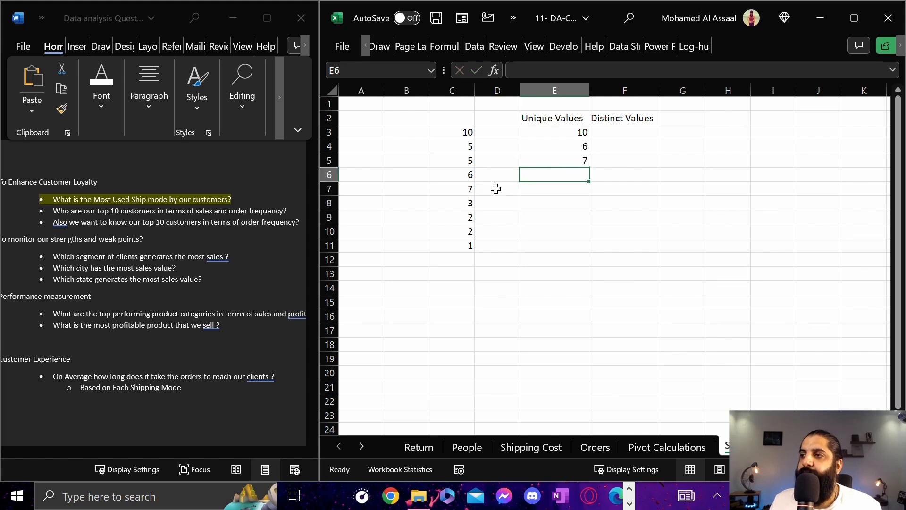
{"action": "left_click", "coordinate": [449, 204]}
{"action": "left_click", "coordinate": [563, 176]}
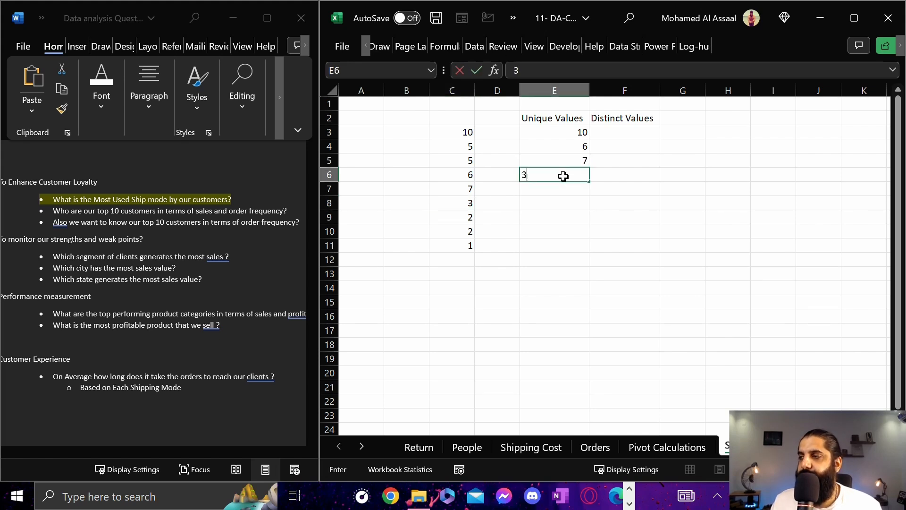
{"action": "type", "text": "3"}
{"action": "key", "text": "Return"}
{"action": "type", "text": "1"}
{"action": "key", "text": "Return"}
Compare the Unique Values list with the full sample list in C3 to C11
{"action": "left_click_drag", "start_coordinate": [557, 130], "coordinate": [548, 196]}
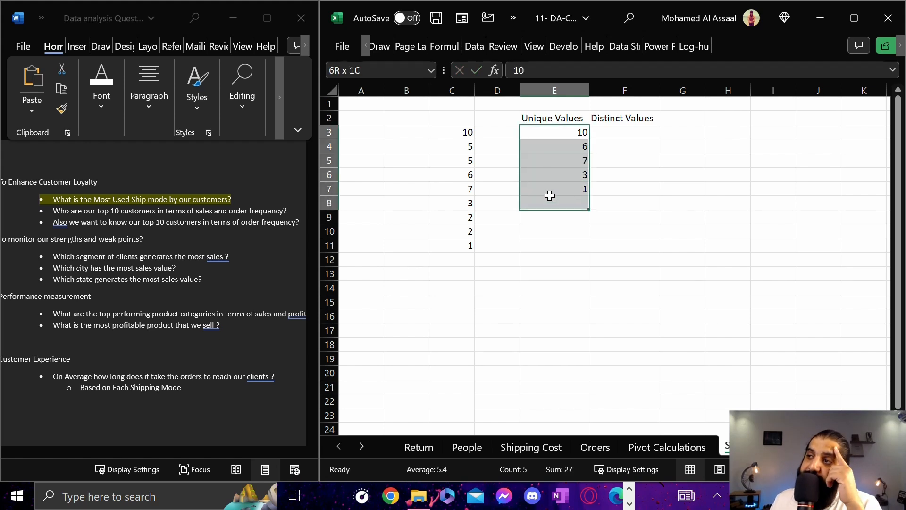
{"action": "left_click_drag", "start_coordinate": [455, 134], "coordinate": [447, 244]}
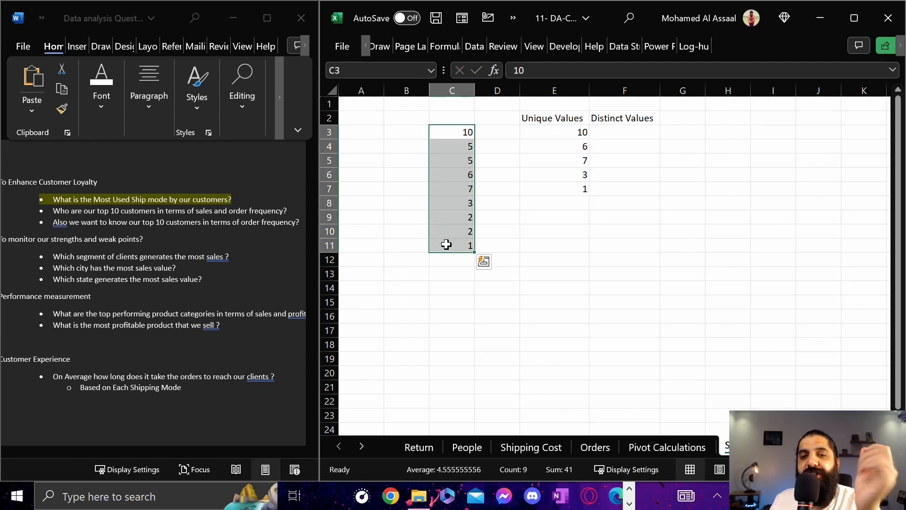
{"action": "left_click_drag", "start_coordinate": [468, 132], "coordinate": [442, 241]}
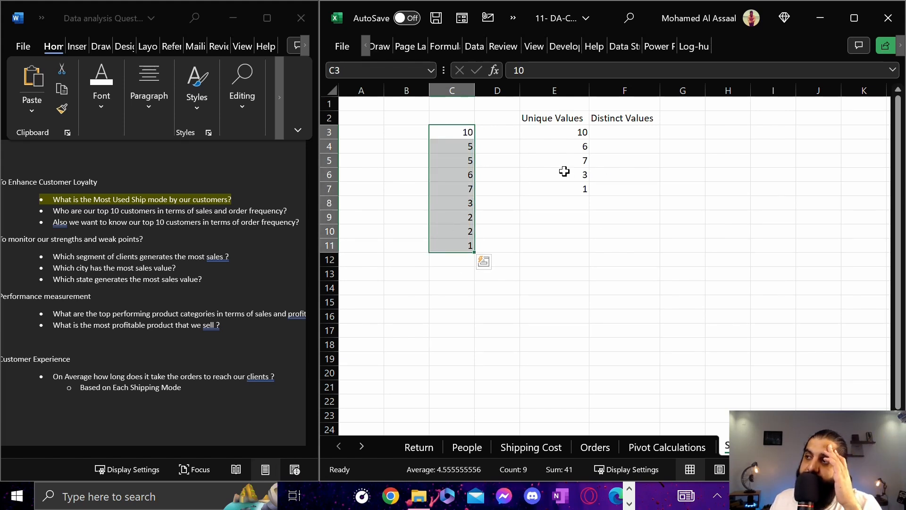
Enter 10, 5, 6, 7 and 3 under the Distinct Values heading in cells F3 to F7
{"action": "left_click", "coordinate": [623, 204]}
{"action": "left_click", "coordinate": [631, 131]}
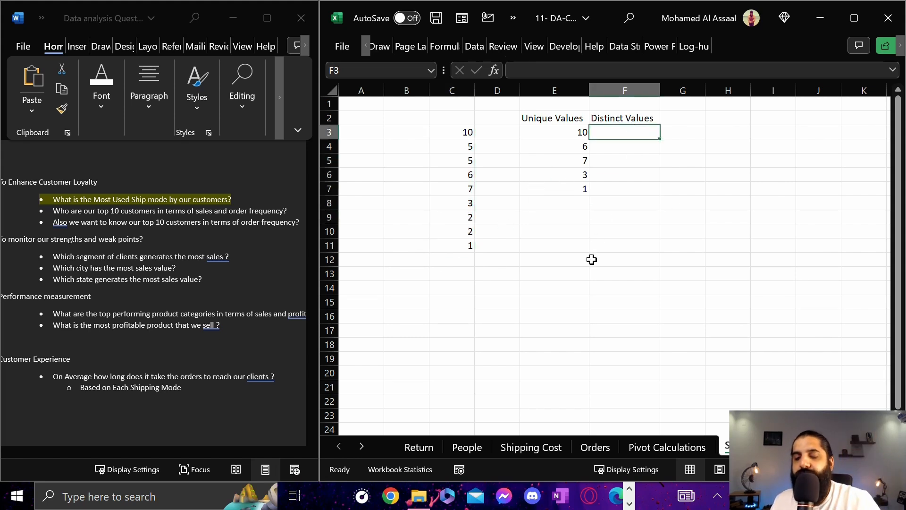
{"action": "type", "text": "10"}
{"action": "key", "text": "Return"}
{"action": "type", "text": "5"}
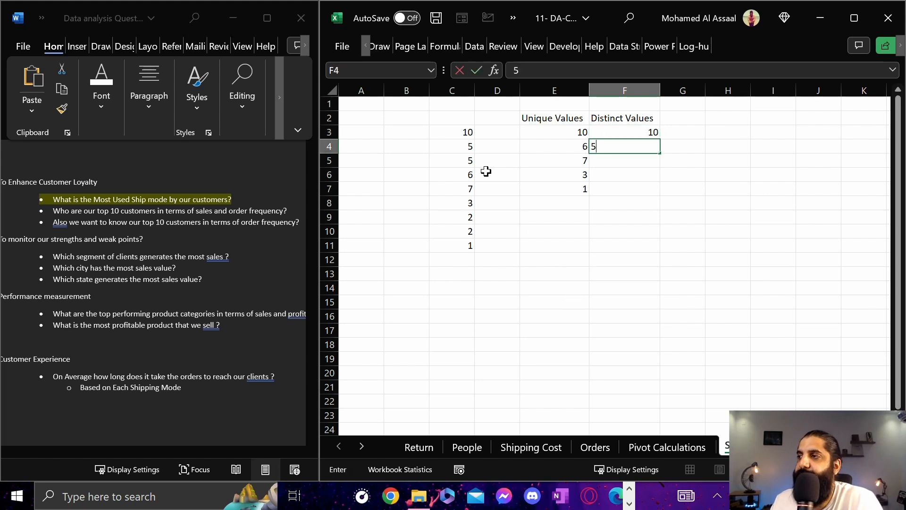
{"action": "key", "text": "Return"}
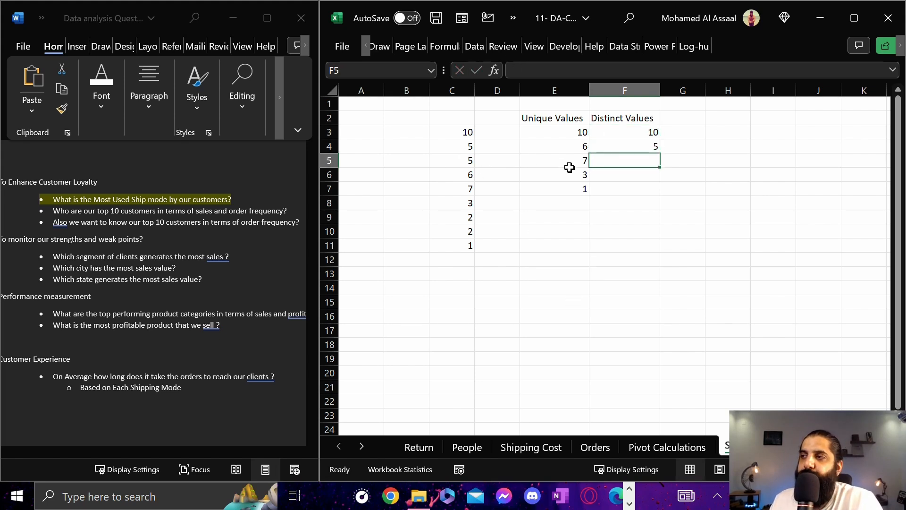
{"action": "type", "text": "6"}
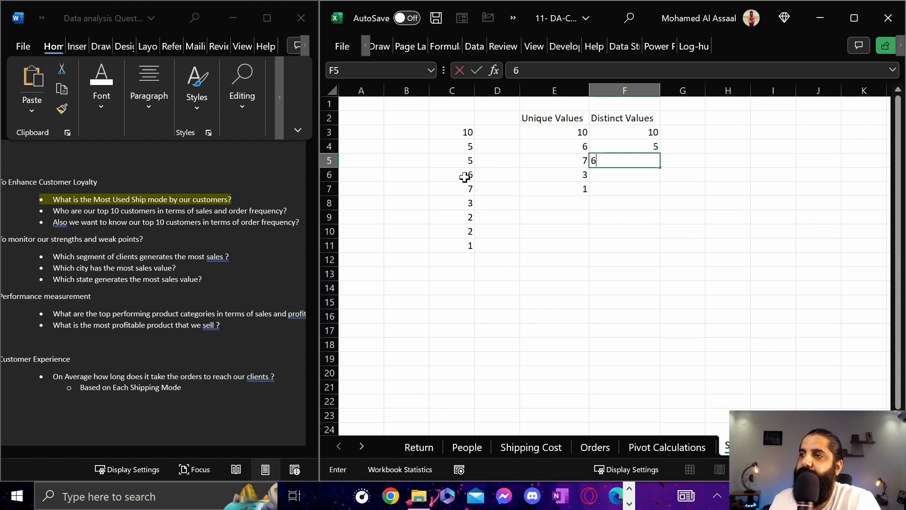
{"action": "key", "text": "Return"}
{"action": "type", "text": "7"}
{"action": "key", "text": "Return"}
{"action": "type", "text": "3"}
{"action": "key", "text": "Return"}
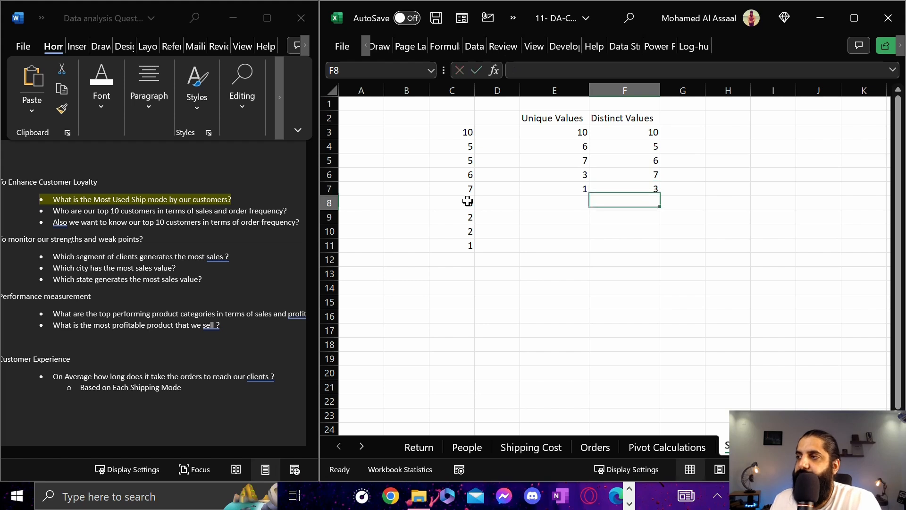
Complete the Distinct Values list with 2 in cell F8 and 1 in cell F9
{"action": "type", "text": "5"}
{"action": "key", "text": "Return"}
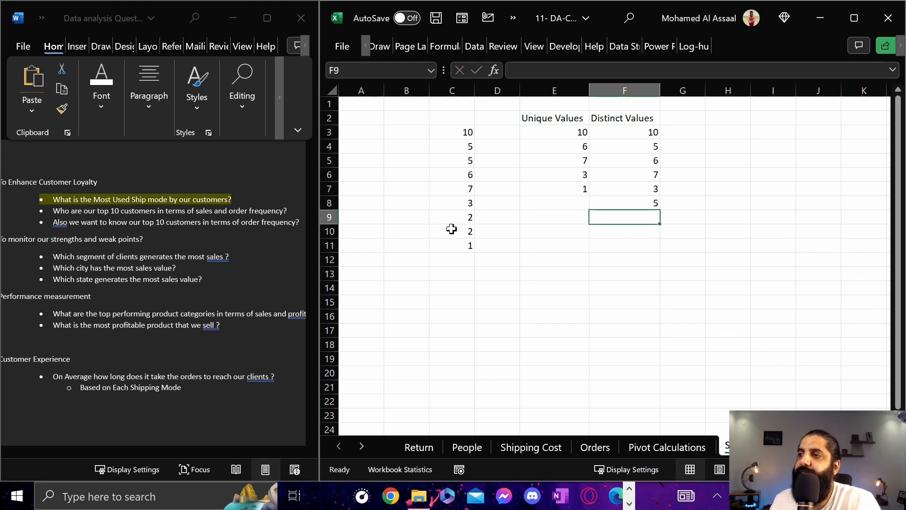
{"action": "left_click", "coordinate": [607, 207]}
{"action": "type", "text": "2"}
{"action": "key", "text": "Return"}
{"action": "type", "text": "1"}
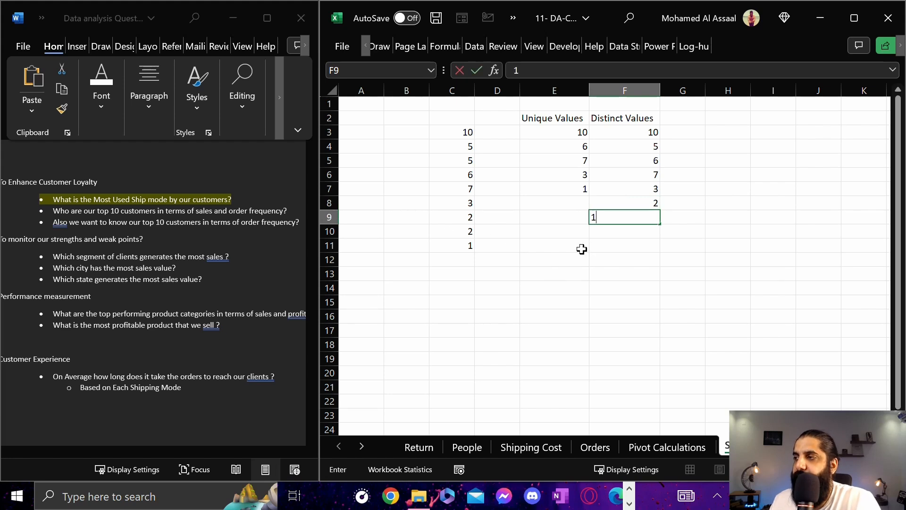
{"action": "key", "text": "Return"}
Compare the Distinct Values list and the start of the Unique Values list with the sample numbers in C3 to C11
{"action": "left_click_drag", "start_coordinate": [608, 138], "coordinate": [618, 218]}
{"action": "left_click_drag", "start_coordinate": [471, 132], "coordinate": [465, 246]}
{"action": "left_click", "coordinate": [563, 123]}
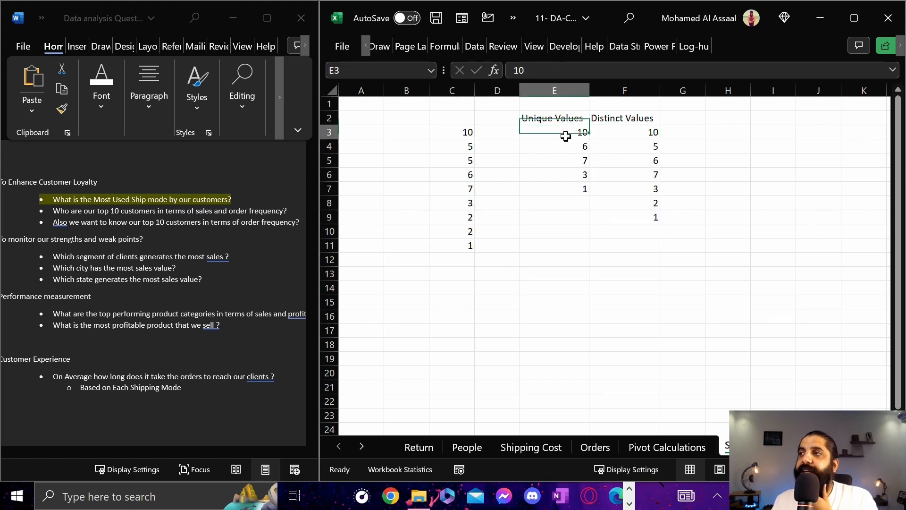
{"action": "left_click_drag", "start_coordinate": [445, 127], "coordinate": [446, 242]}
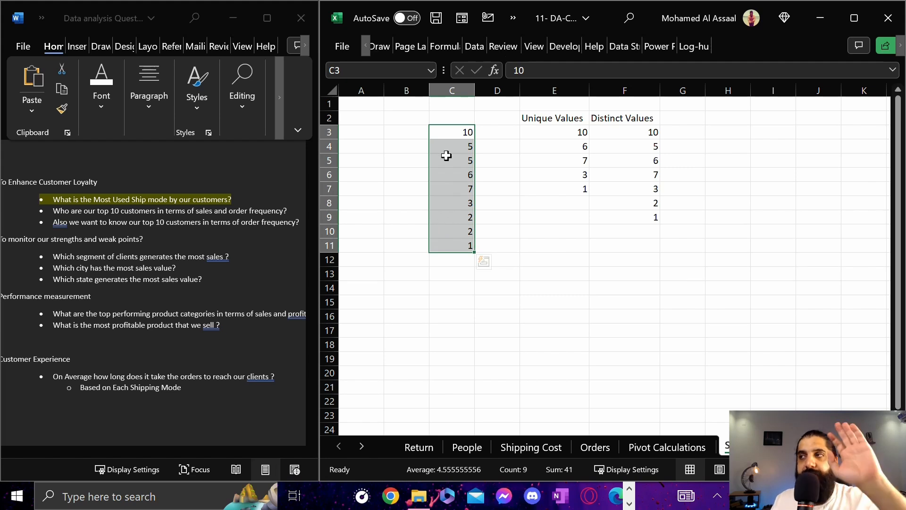
Compare the Unique Values and Distinct Values columns with the sample list starting in C3
{"action": "left_click", "coordinate": [553, 121]}
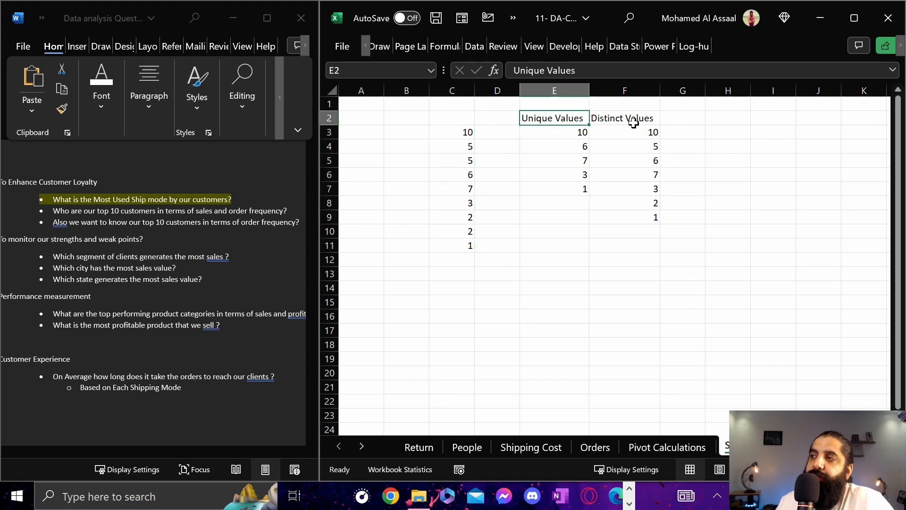
{"action": "left_click", "coordinate": [637, 122]}
{"action": "left_click", "coordinate": [465, 134]}
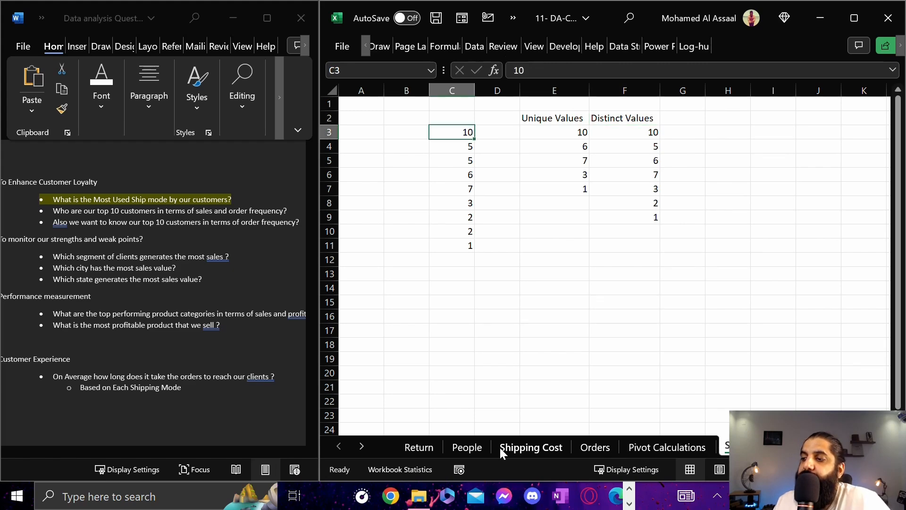
Examine the repeated Order IDs against the Customer ID column for the filtered customer on the Orders sheet
{"action": "left_click", "coordinate": [592, 447]}
{"action": "left_click", "coordinate": [435, 102]}
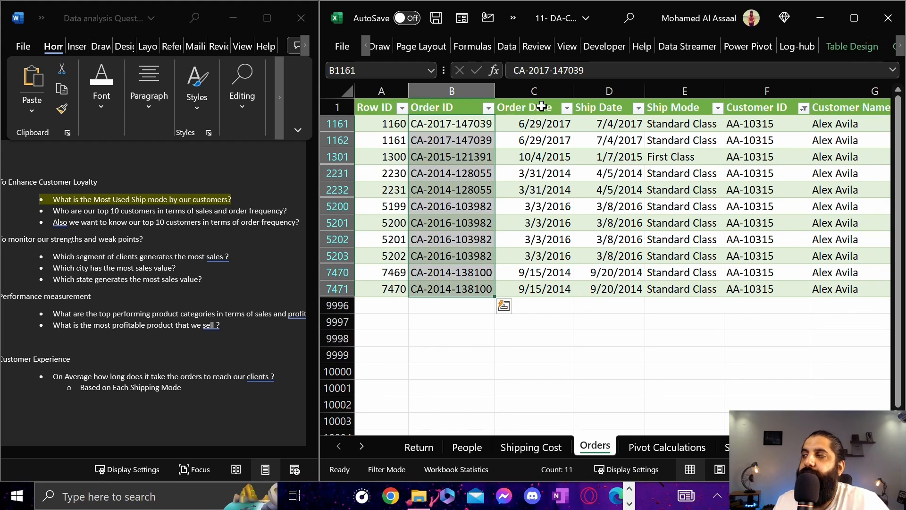
{"action": "left_click_drag", "start_coordinate": [757, 124], "coordinate": [751, 289]}
{"action": "left_click", "coordinate": [463, 127]}
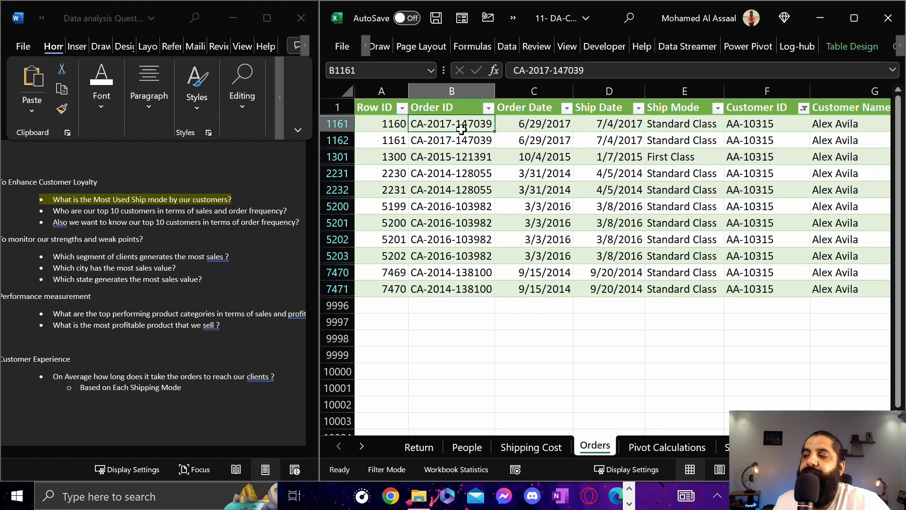
{"action": "left_click", "coordinate": [458, 140]}
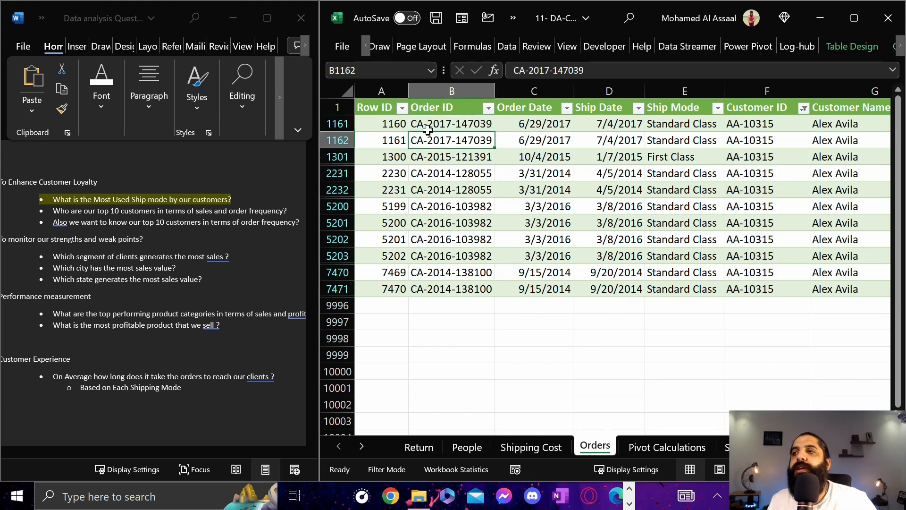
{"action": "left_click_drag", "start_coordinate": [449, 125], "coordinate": [451, 135]}
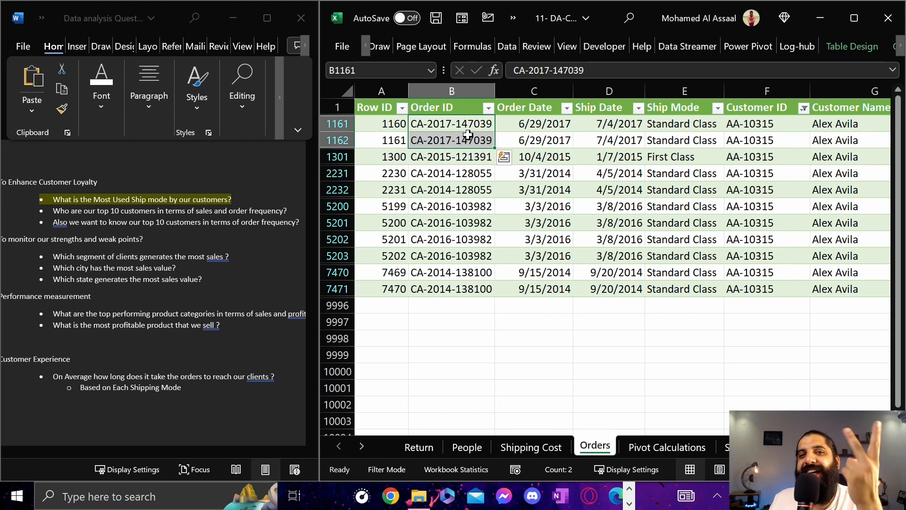
{"action": "left_click", "coordinate": [468, 127]}
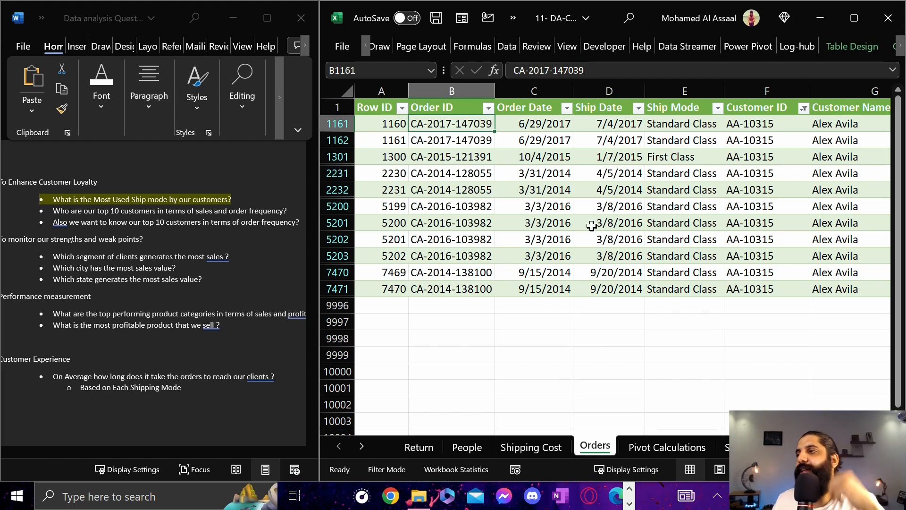
{"action": "left_click", "coordinate": [592, 226]}
Insert a PivotTable from the Data Model at cell R3 of the existing Pivot Calculations sheet
{"action": "left_click", "coordinate": [644, 446]}
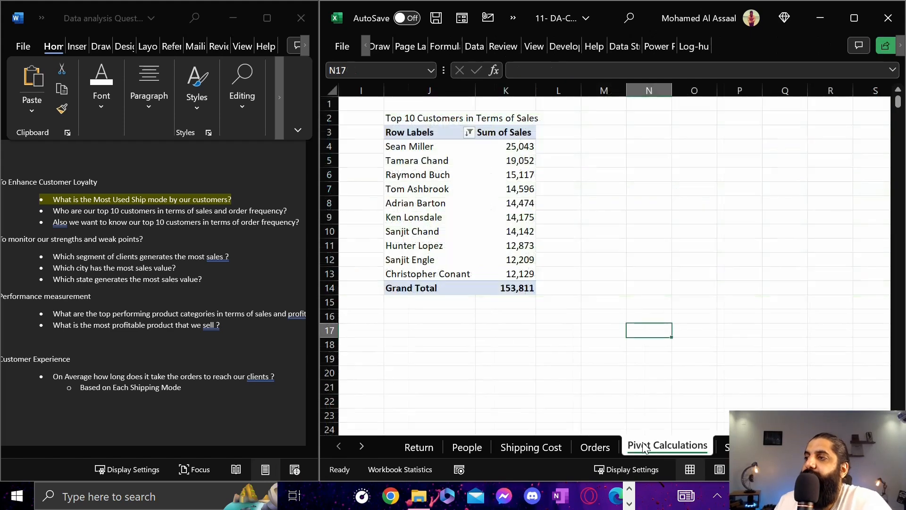
{"action": "left_click", "coordinate": [699, 177]}
{"action": "left_click", "coordinate": [679, 133]}
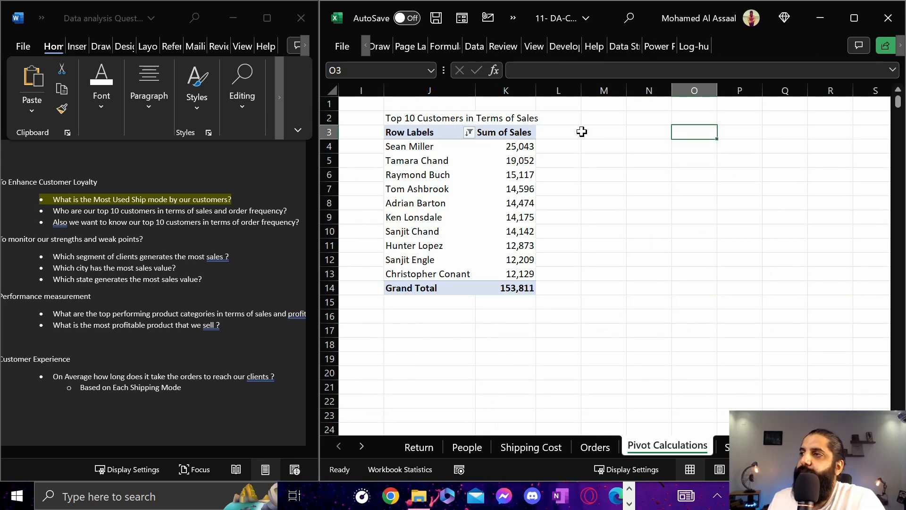
{"action": "left_click", "coordinate": [558, 127]}
{"action": "key", "text": "Right"}
{"action": "key", "text": "Left"}
{"action": "key", "text": "Right"}
{"action": "key", "text": "Right"}
{"action": "key", "text": "Right"}
{"action": "key", "text": "Right"}
{"action": "key", "text": "Right"}
{"action": "key", "text": "Right"}
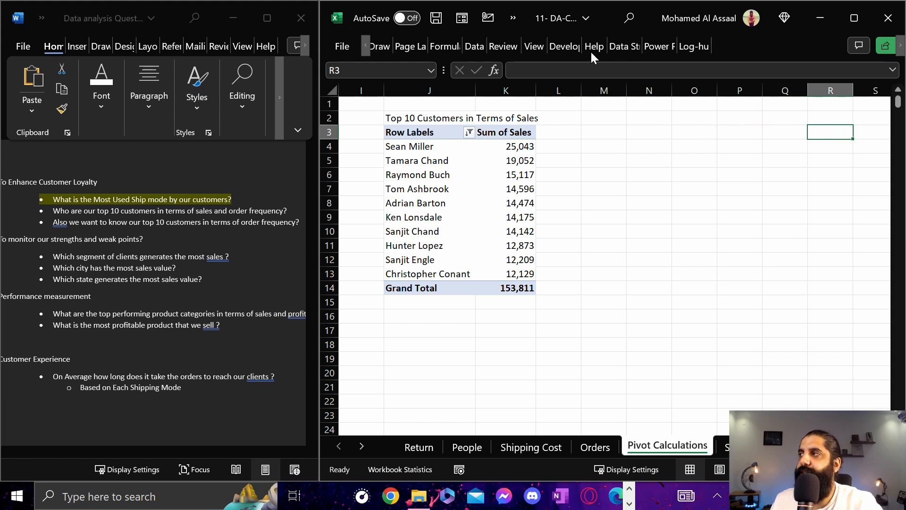
{"action": "left_click", "coordinate": [366, 46]}
{"action": "left_click", "coordinate": [366, 46]}
{"action": "left_click", "coordinate": [387, 47]}
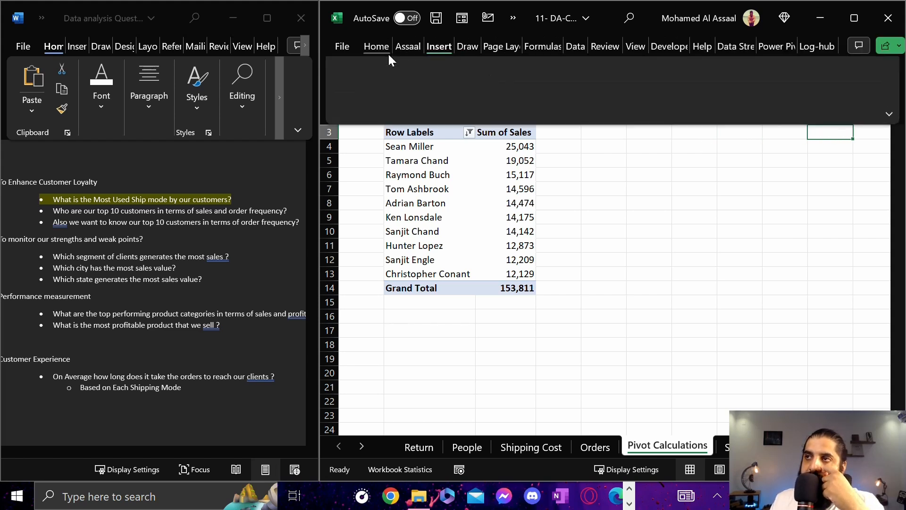
{"action": "left_click", "coordinate": [355, 110]}
{"action": "left_click", "coordinate": [367, 163]}
{"action": "left_click", "coordinate": [392, 212]}
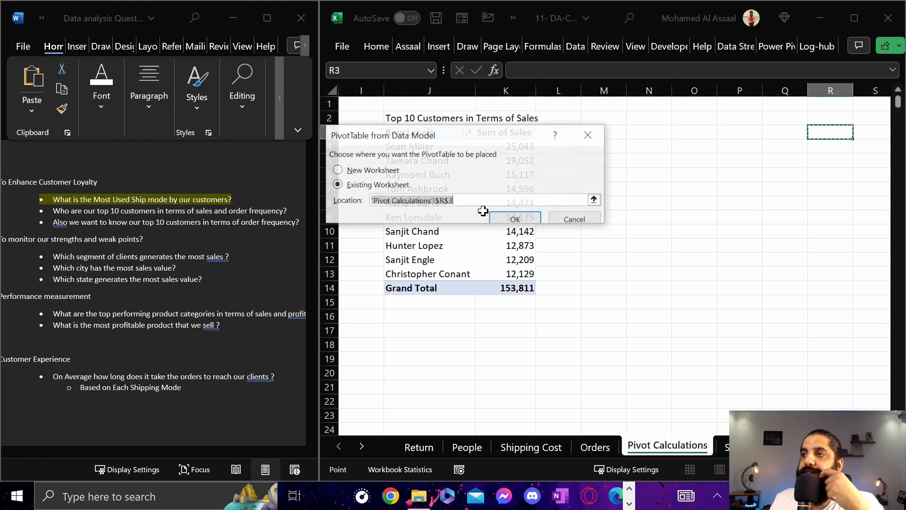
{"action": "left_click", "coordinate": [515, 219]}
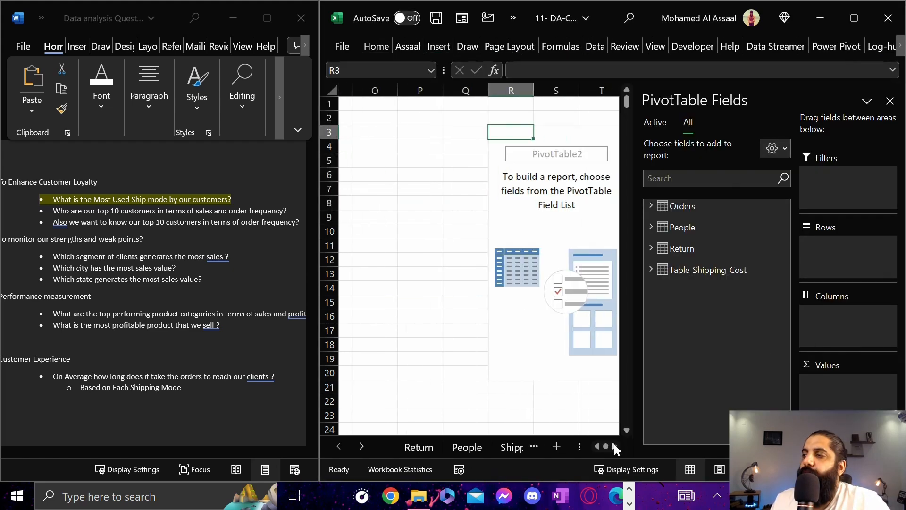
{"action": "left_click", "coordinate": [613, 446]}
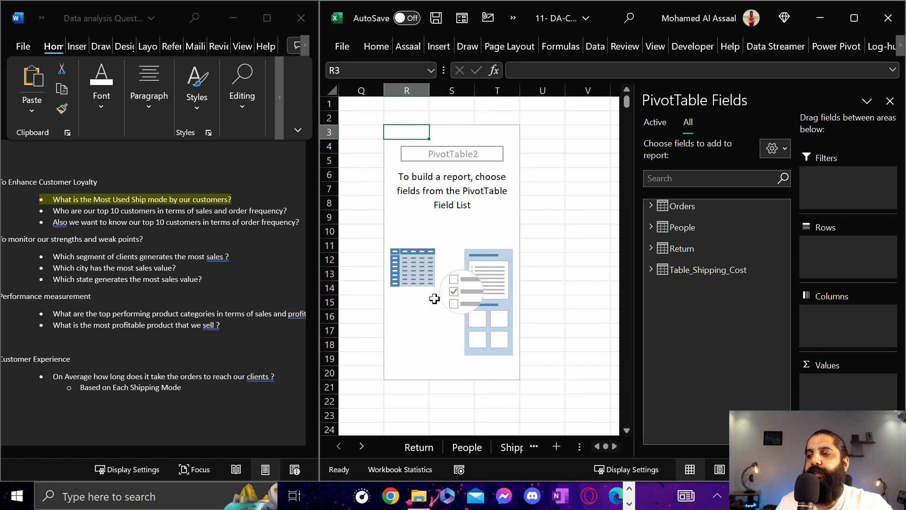
Compare the filtered Customer ID and Order ID columns on the Orders sheet with the document's order frequency question
{"action": "left_click", "coordinate": [505, 446]}
{"action": "left_click", "coordinate": [505, 446]}
{"action": "left_click_drag", "start_coordinate": [754, 124], "coordinate": [755, 289]}
{"action": "left_click_drag", "start_coordinate": [454, 125], "coordinate": [472, 283]}
{"action": "left_click", "coordinate": [765, 124]}
{"action": "left_click_drag", "start_coordinate": [765, 125], "coordinate": [757, 286]}
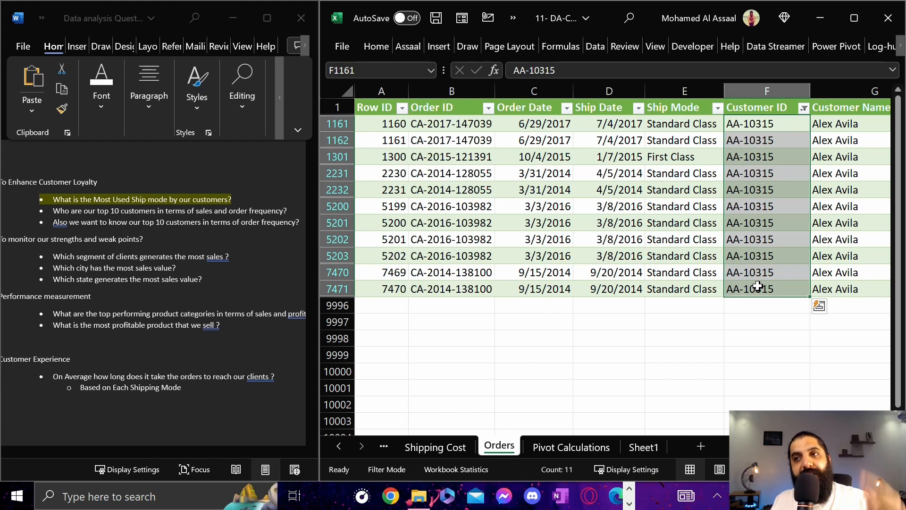
{"action": "left_click_drag", "start_coordinate": [230, 211], "coordinate": [262, 210]}
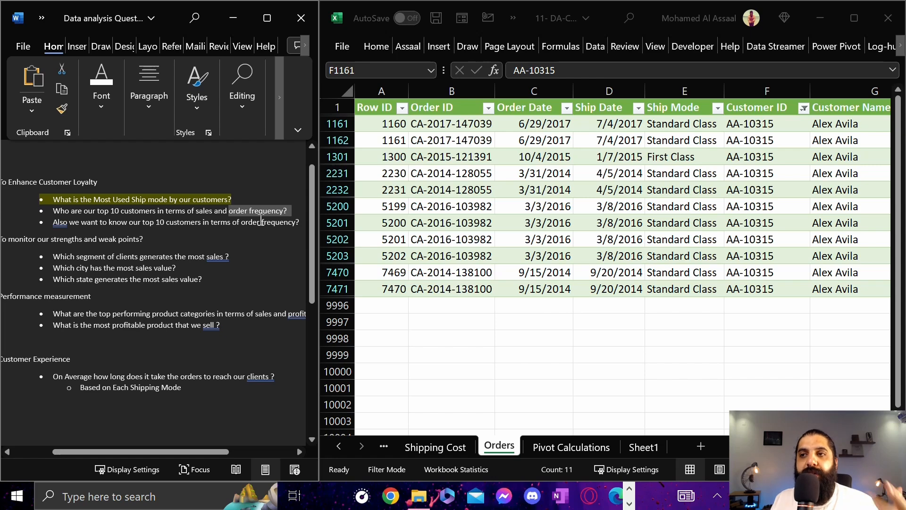
{"action": "left_click", "coordinate": [446, 125]}
{"action": "left_click_drag", "start_coordinate": [453, 125], "coordinate": [471, 289]}
{"action": "left_click_drag", "start_coordinate": [750, 123], "coordinate": [742, 291]}
{"action": "left_click_drag", "start_coordinate": [436, 140], "coordinate": [440, 321]}
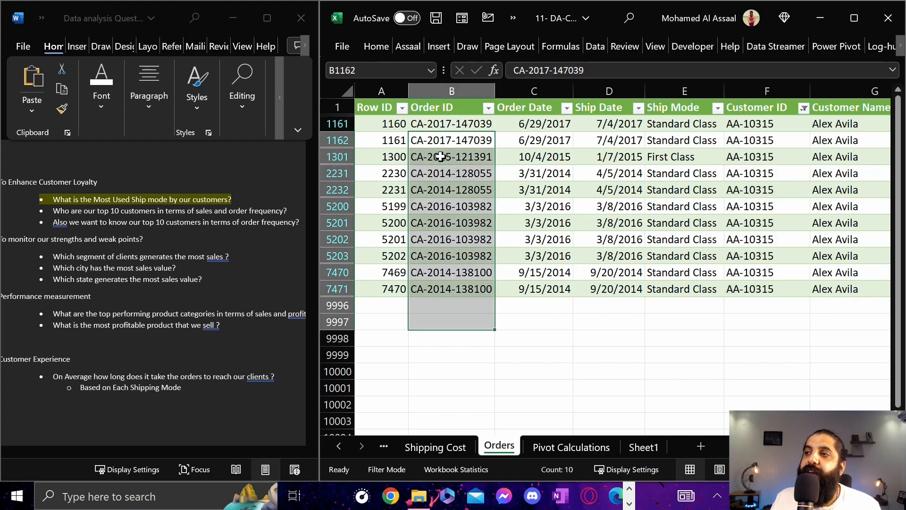
{"action": "left_click", "coordinate": [441, 122]}
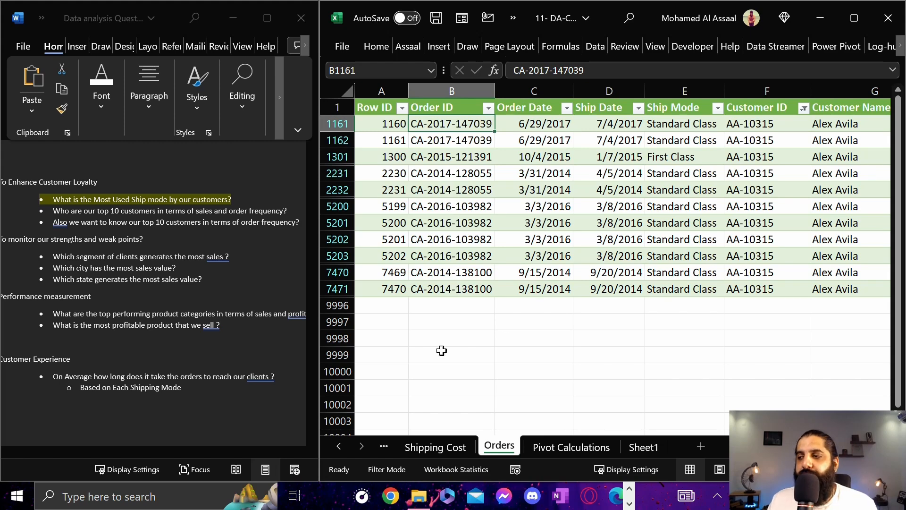
Add Customer Name from the Orders table as the row field of the new PivotTable on Pivot Calculations
{"action": "left_click", "coordinate": [607, 446]}
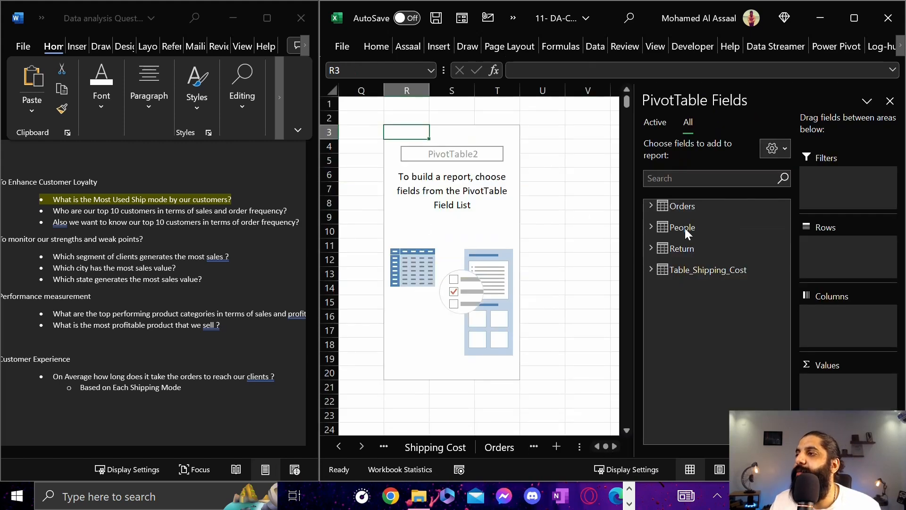
{"action": "left_click", "coordinate": [672, 210]}
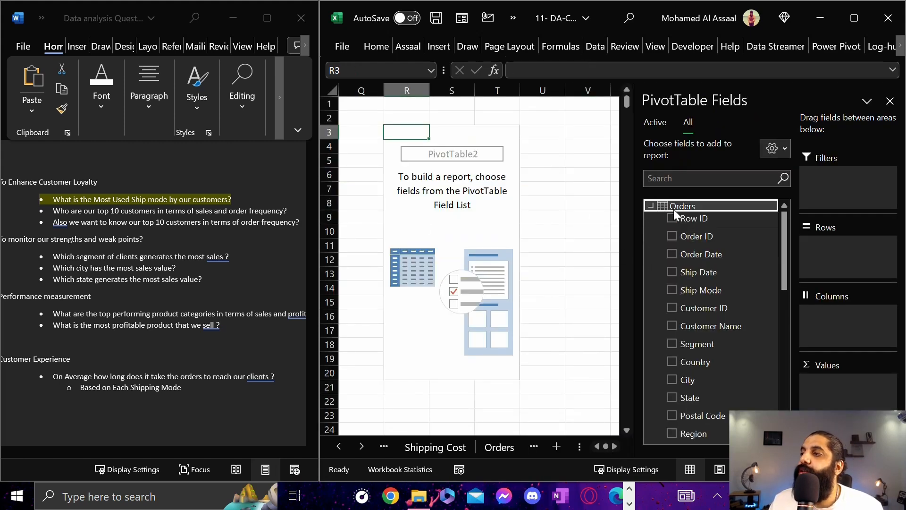
{"action": "scroll", "coordinate": [710, 309], "scroll_direction": "down", "scroll_amount": 1}
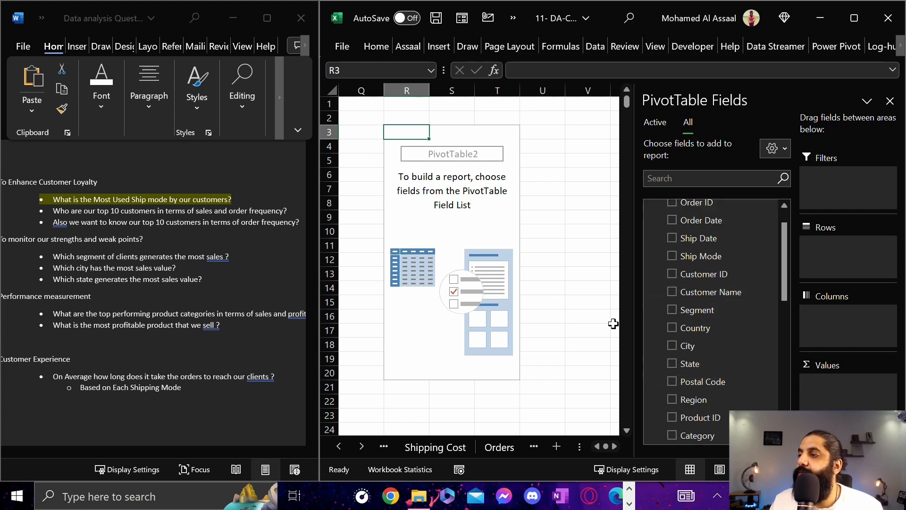
{"action": "scroll", "coordinate": [687, 304], "scroll_direction": "down", "scroll_amount": 1}
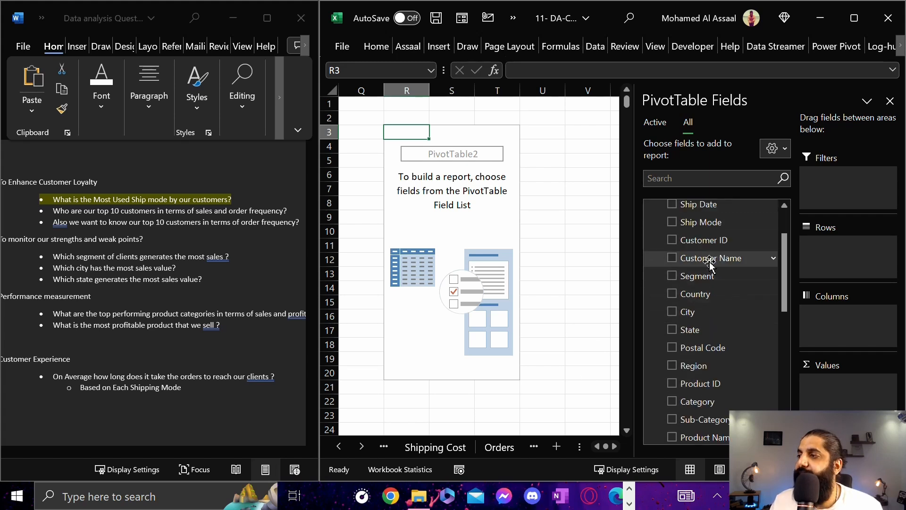
{"action": "left_click_drag", "start_coordinate": [715, 258], "coordinate": [854, 271]}
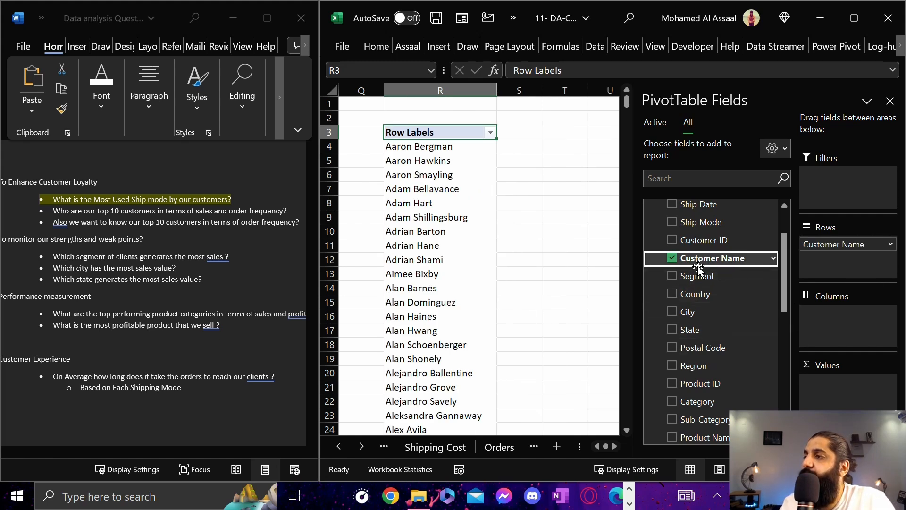
Add Order ID to the PivotTable's values as a count and check the first few customers' counts
{"action": "scroll", "coordinate": [723, 319], "scroll_direction": "down", "scroll_amount": 1}
{"action": "scroll", "coordinate": [723, 319], "scroll_direction": "up", "scroll_amount": 3}
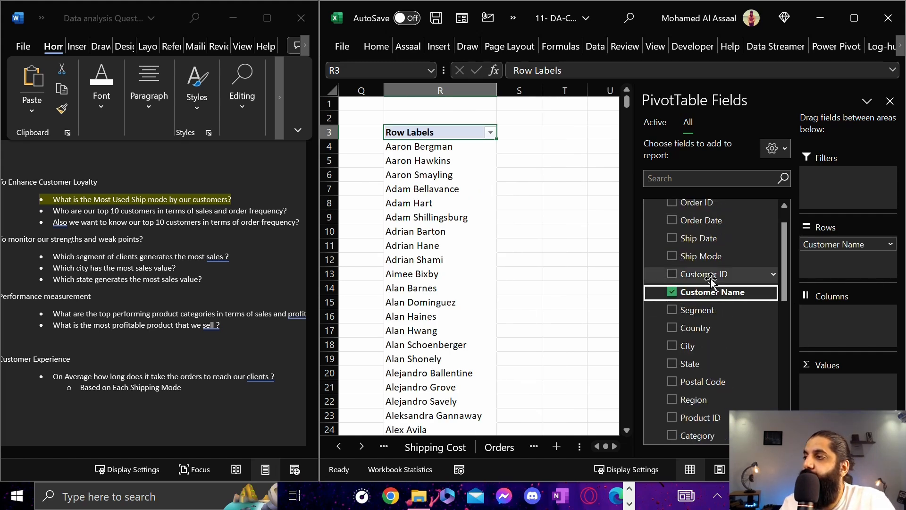
{"action": "left_click_drag", "start_coordinate": [698, 235], "coordinate": [842, 388]}
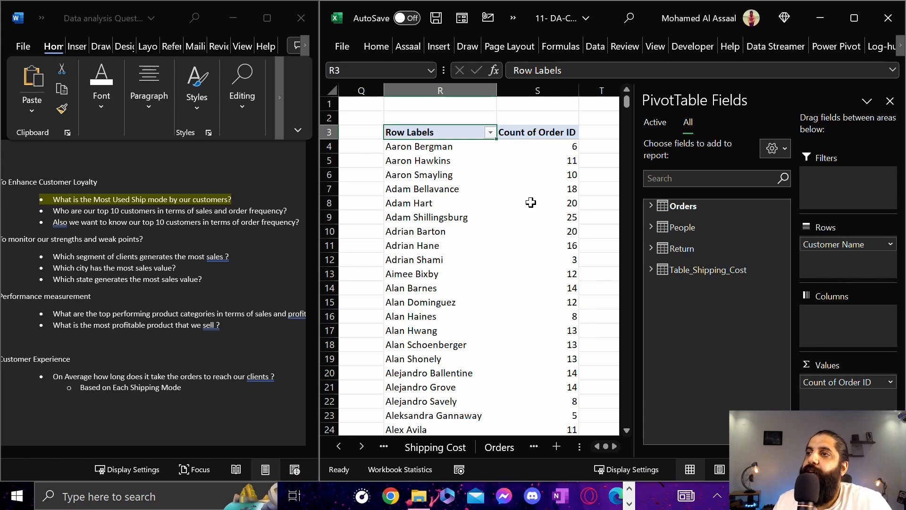
{"action": "left_click", "coordinate": [562, 151]}
{"action": "left_click", "coordinate": [569, 160]}
{"action": "left_click", "coordinate": [566, 174]}
Sort the customer names in descending order by Count of Order ID and review the highest-ranked customers
{"action": "left_click", "coordinate": [490, 132]}
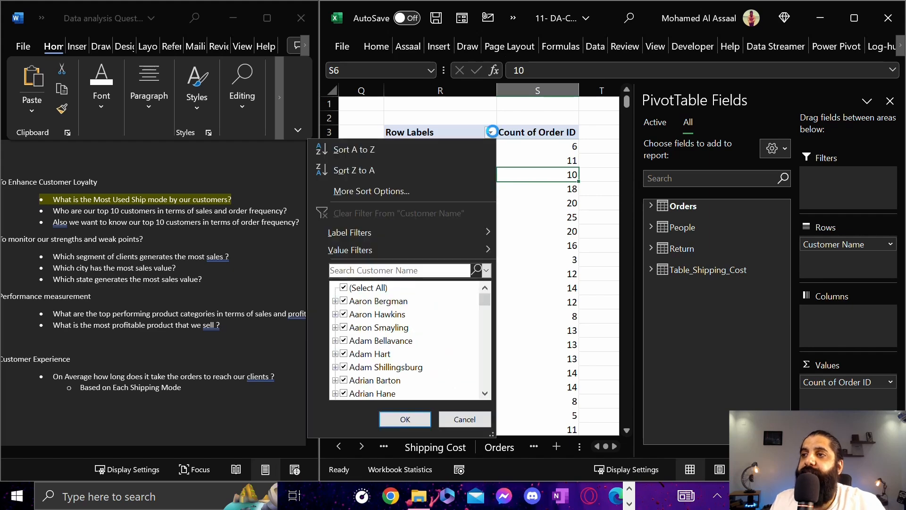
{"action": "left_click", "coordinate": [397, 191]}
{"action": "left_click", "coordinate": [474, 222]}
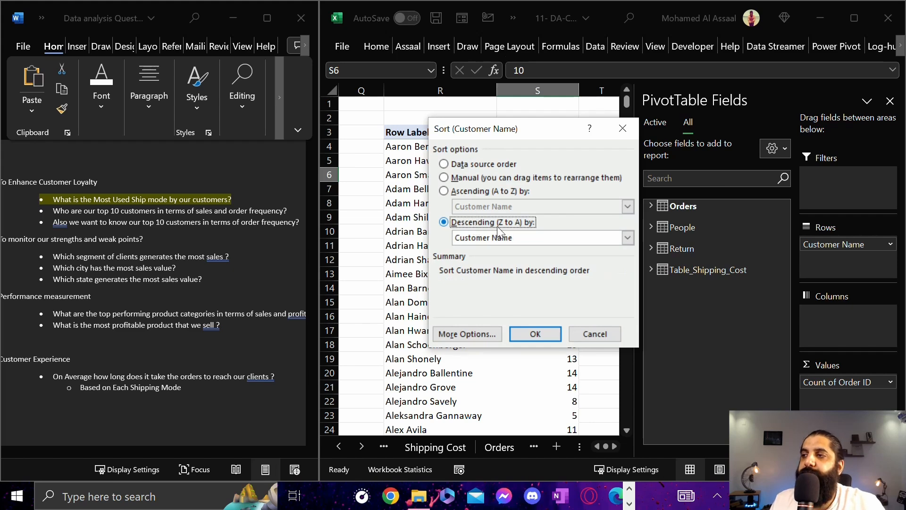
{"action": "left_click", "coordinate": [551, 241]}
{"action": "left_click", "coordinate": [485, 259]}
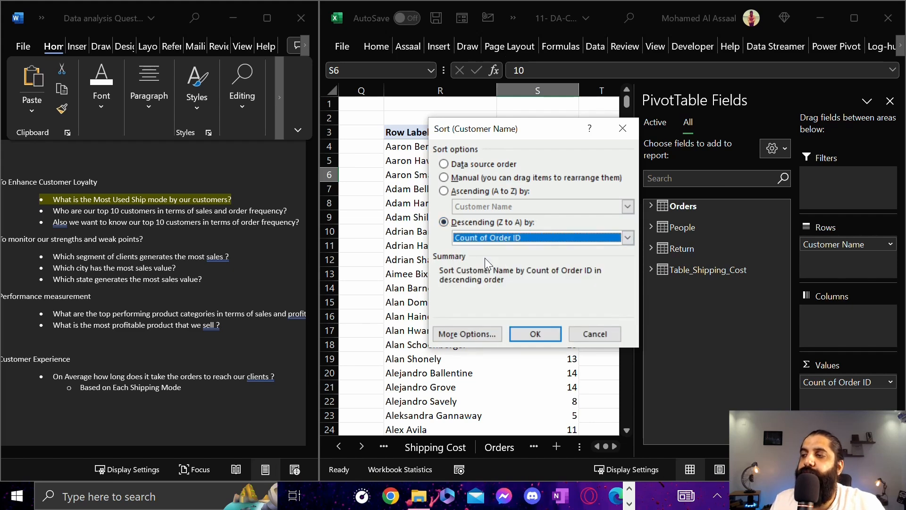
{"action": "left_click", "coordinate": [534, 333]}
{"action": "left_click_drag", "start_coordinate": [432, 150], "coordinate": [557, 261]}
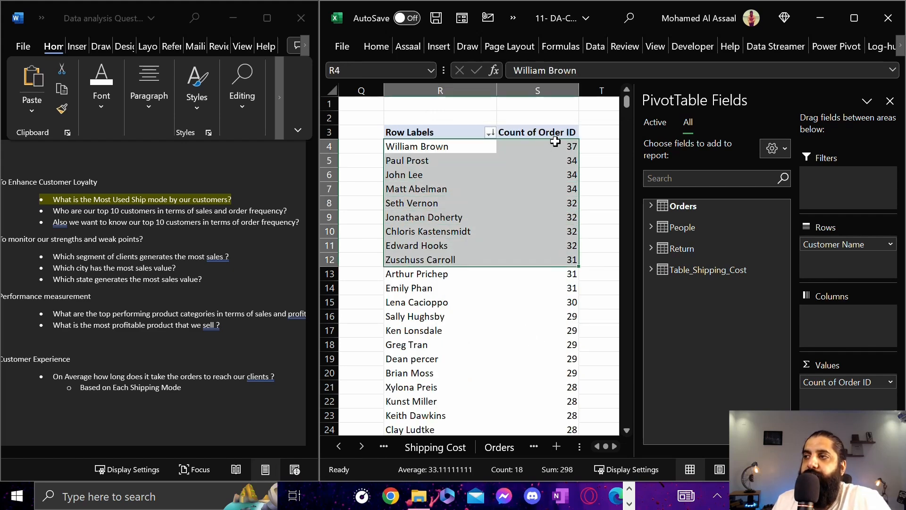
{"action": "left_click_drag", "start_coordinate": [555, 145], "coordinate": [419, 148]}
{"action": "left_click", "coordinate": [535, 148]}
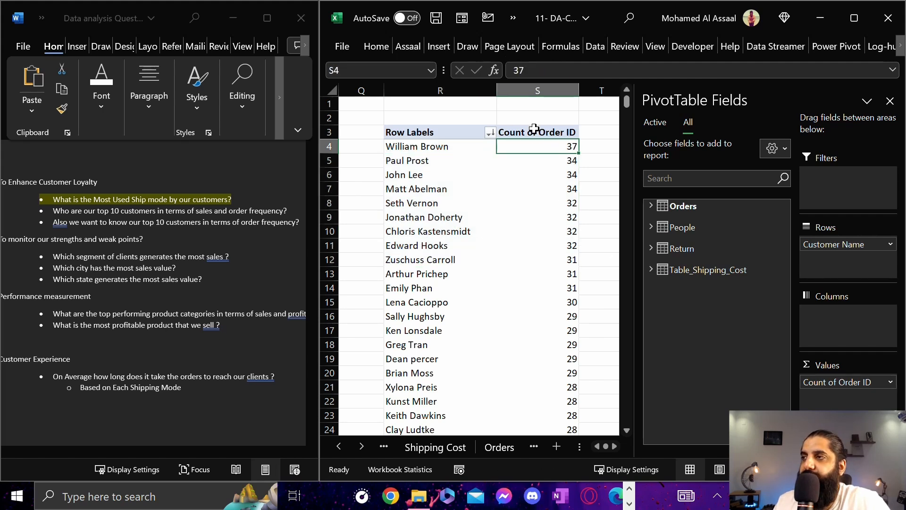
Summarize the Order ID value field by Distinct Count and check the top customers' values
{"action": "left_click", "coordinate": [889, 382]}
{"action": "left_click", "coordinate": [841, 366]}
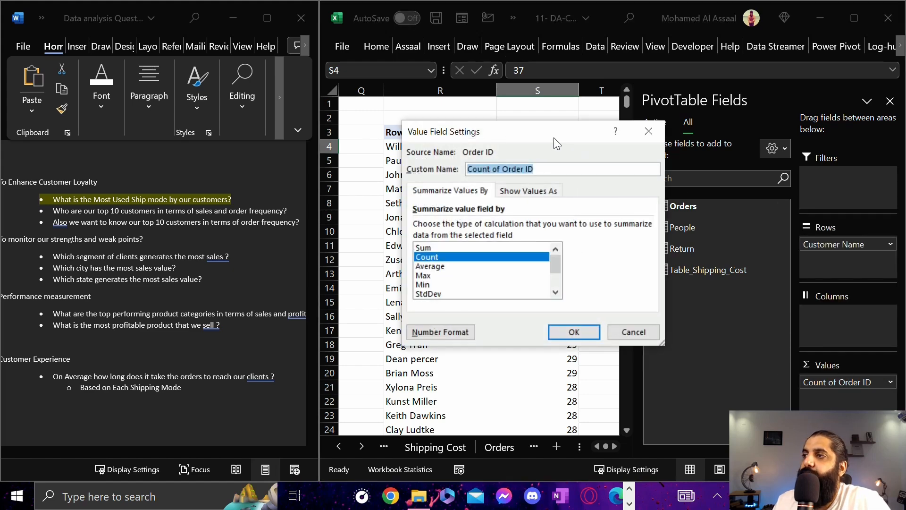
{"action": "left_click_drag", "start_coordinate": [554, 137], "coordinate": [733, 139]}
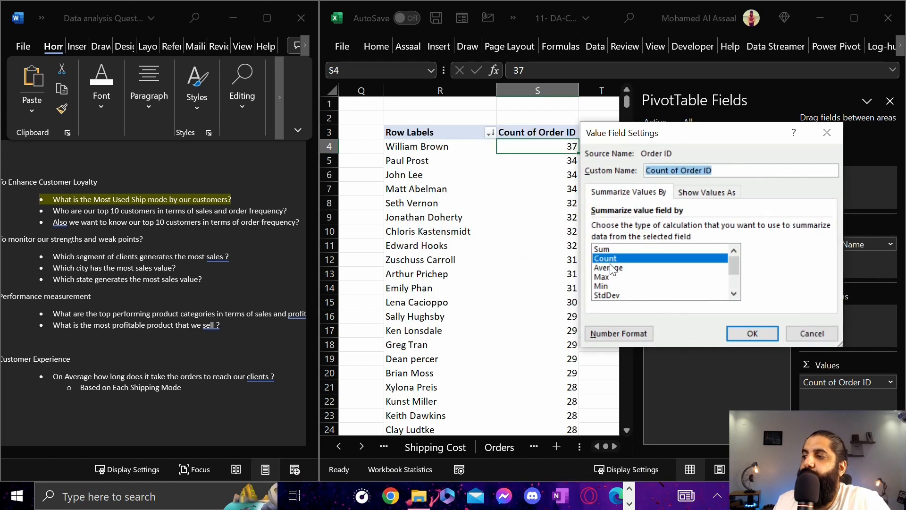
{"action": "scroll", "coordinate": [612, 268], "scroll_direction": "down", "scroll_amount": 2}
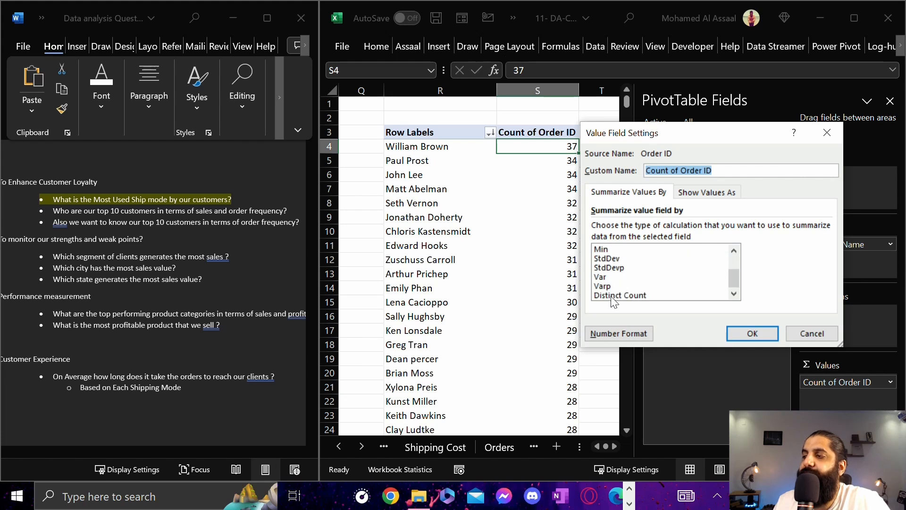
{"action": "left_click", "coordinate": [613, 296]}
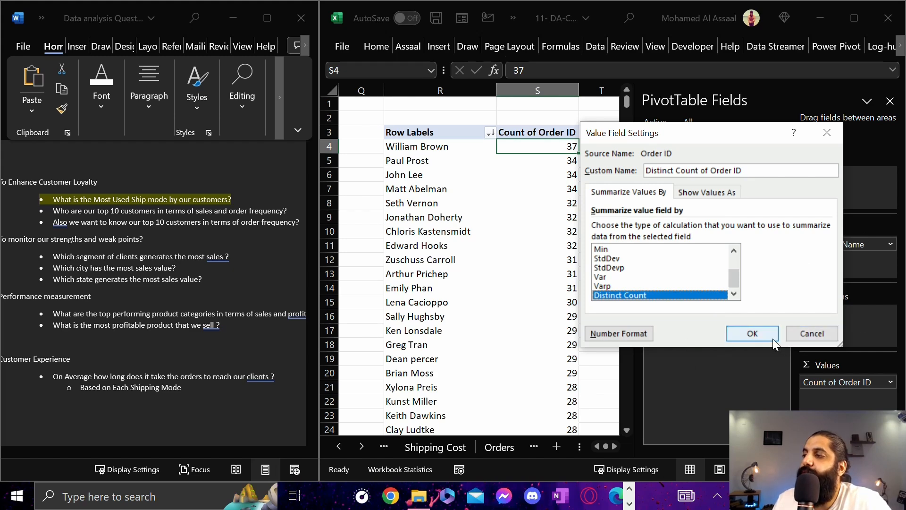
{"action": "left_click", "coordinate": [752, 333]}
{"action": "left_click", "coordinate": [551, 174]}
{"action": "left_click", "coordinate": [565, 147]}
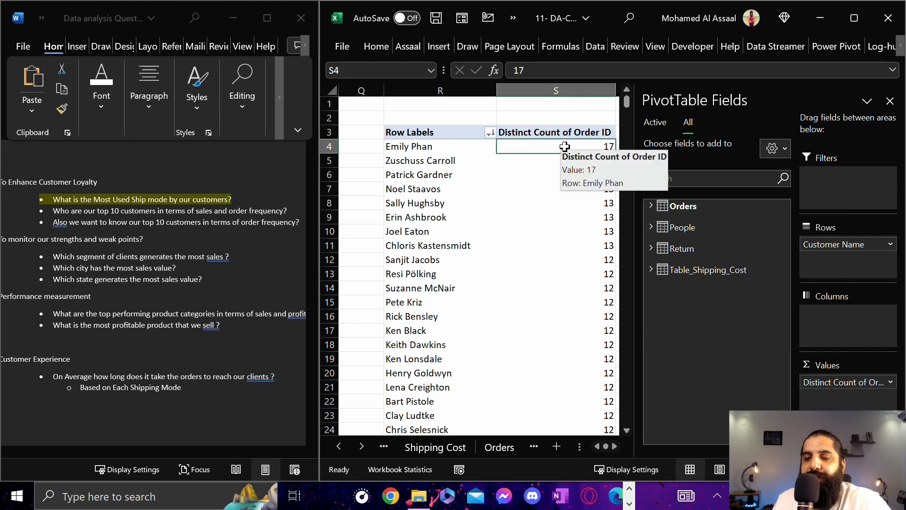
Examine the customer names and their Distinct Count of Order ID values for the highest-ranked rows of the PivotTable
{"action": "key", "text": "Right"}
{"action": "key", "text": "Left"}
{"action": "key", "text": "Left"}
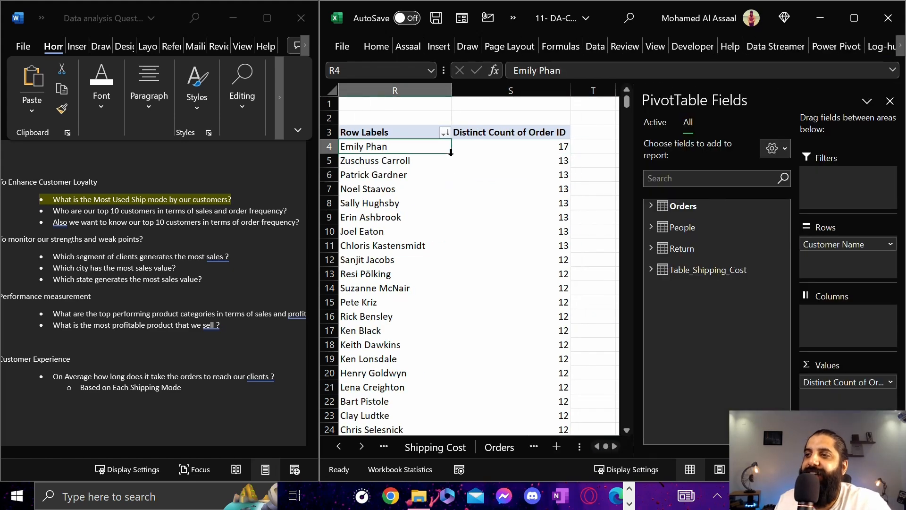
{"action": "key", "text": "Right"}
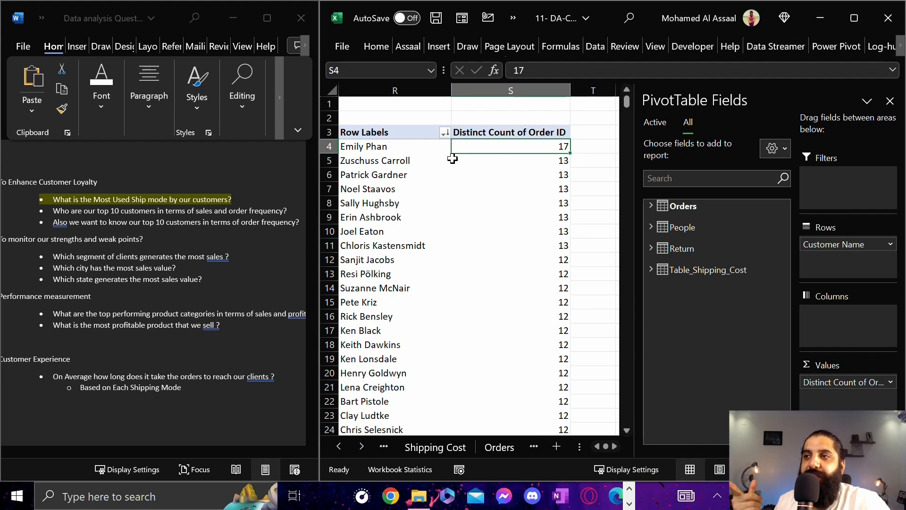
{"action": "key", "text": "Left"}
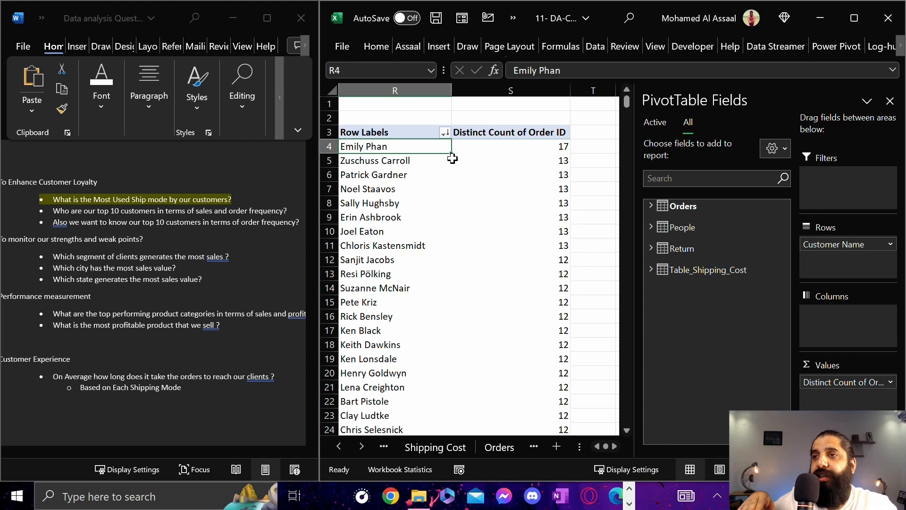
{"action": "left_click_drag", "start_coordinate": [389, 148], "coordinate": [389, 275]}
{"action": "left_click", "coordinate": [388, 133]}
{"action": "left_click", "coordinate": [375, 146]}
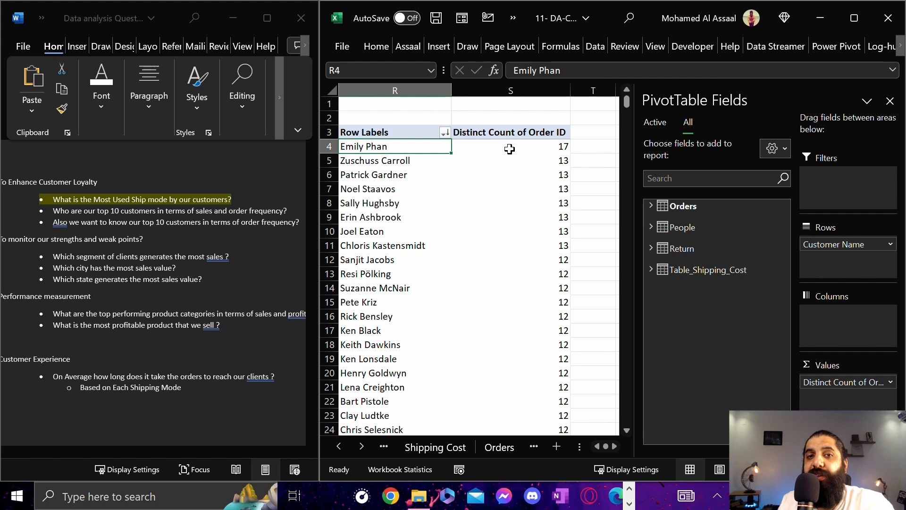
{"action": "mouse_move", "coordinate": [510, 149]}
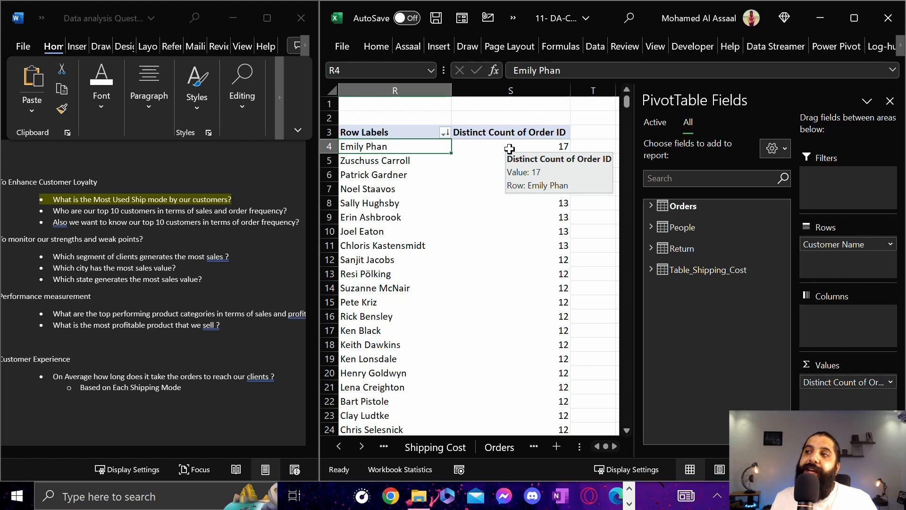
{"action": "left_click", "coordinate": [510, 149]}
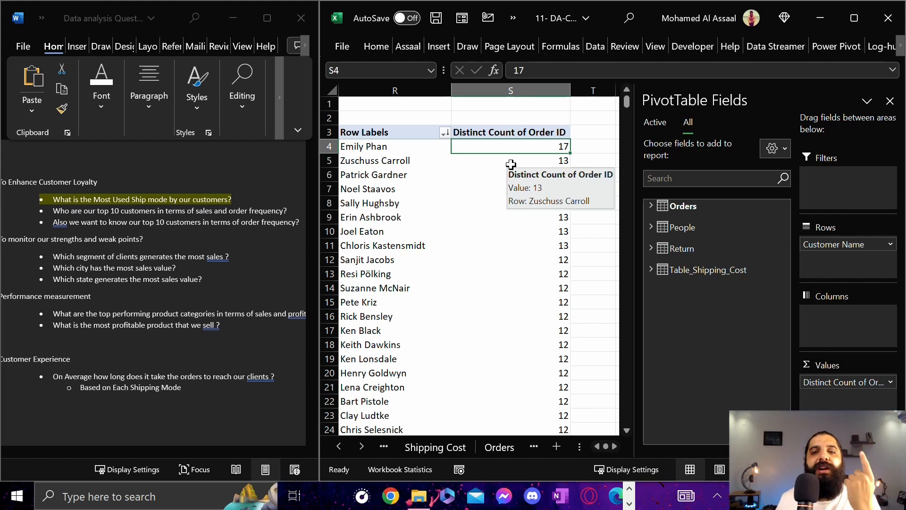
{"action": "left_click", "coordinate": [389, 150]}
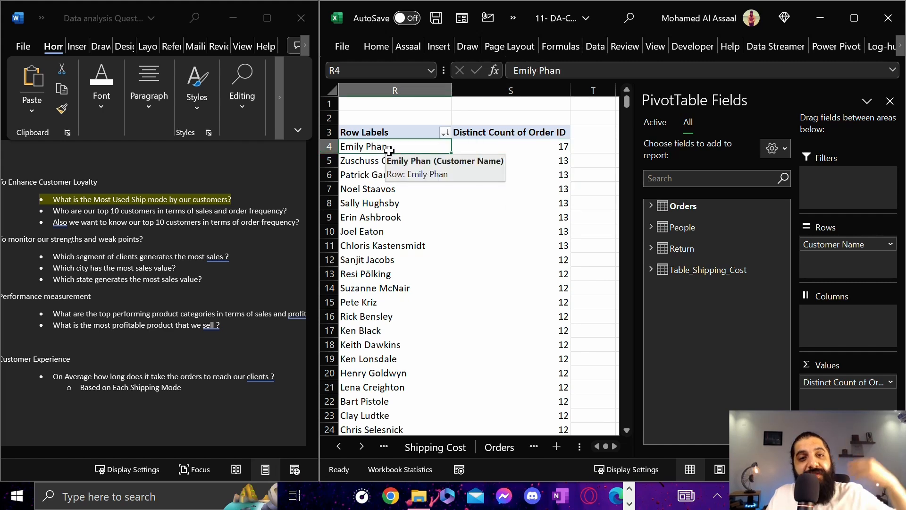
{"action": "left_click_drag", "start_coordinate": [545, 144], "coordinate": [374, 147]}
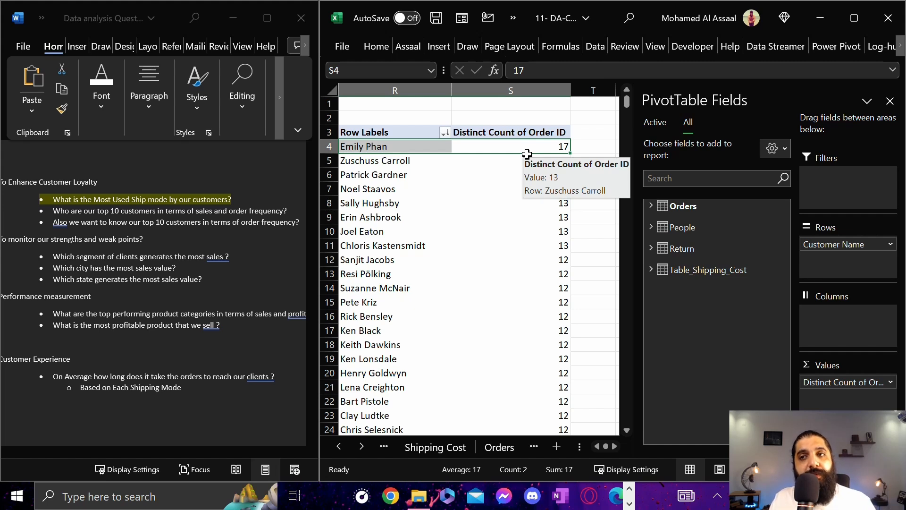
{"action": "left_click", "coordinate": [379, 163]}
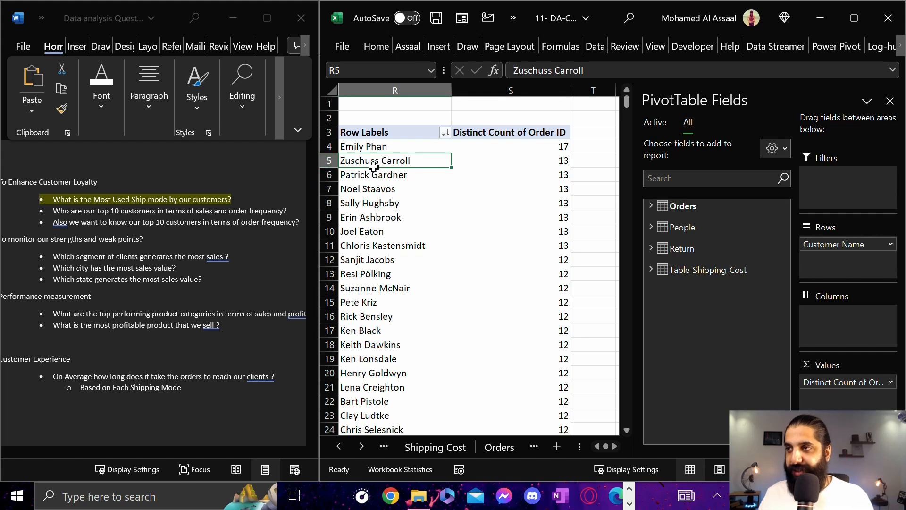
{"action": "left_click", "coordinate": [488, 161]}
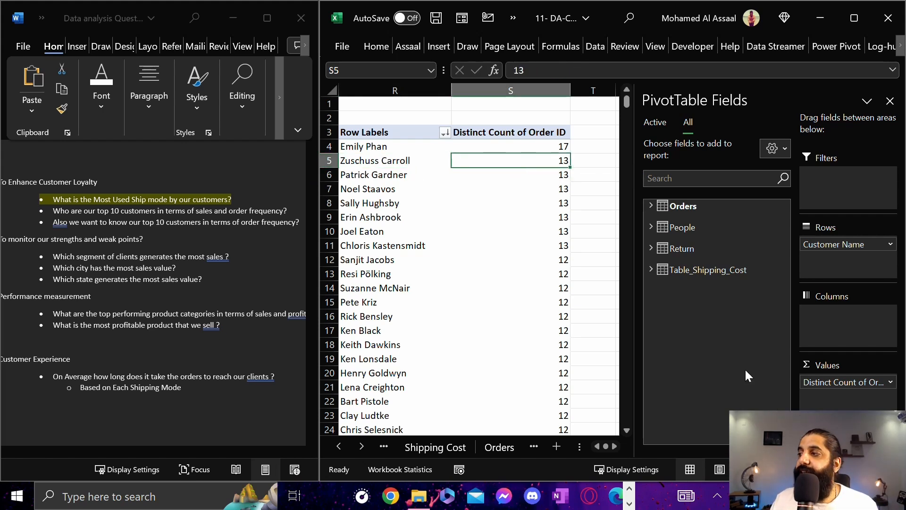
Undo the Distinct Count summary and open the detail rows behind the top customer's Count of Order ID
{"action": "key", "text": "ctrl+z"}
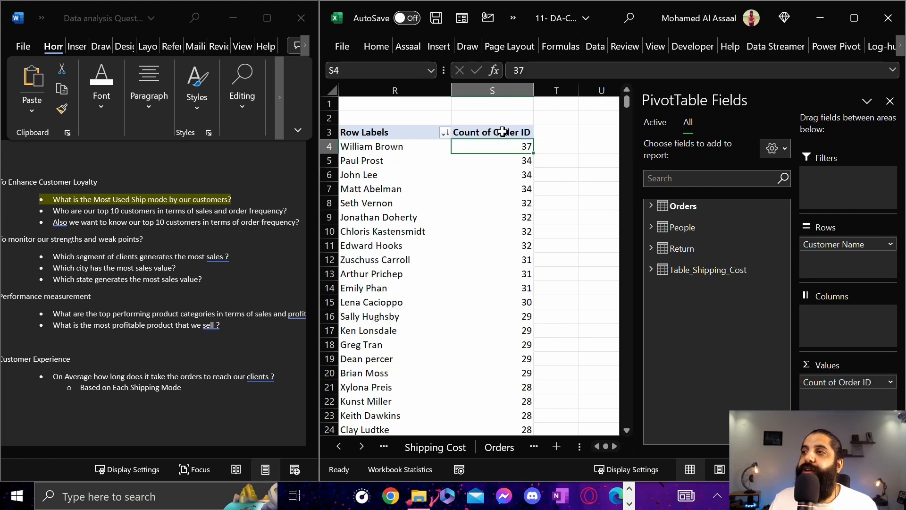
{"action": "left_click_drag", "start_coordinate": [378, 146], "coordinate": [399, 147]}
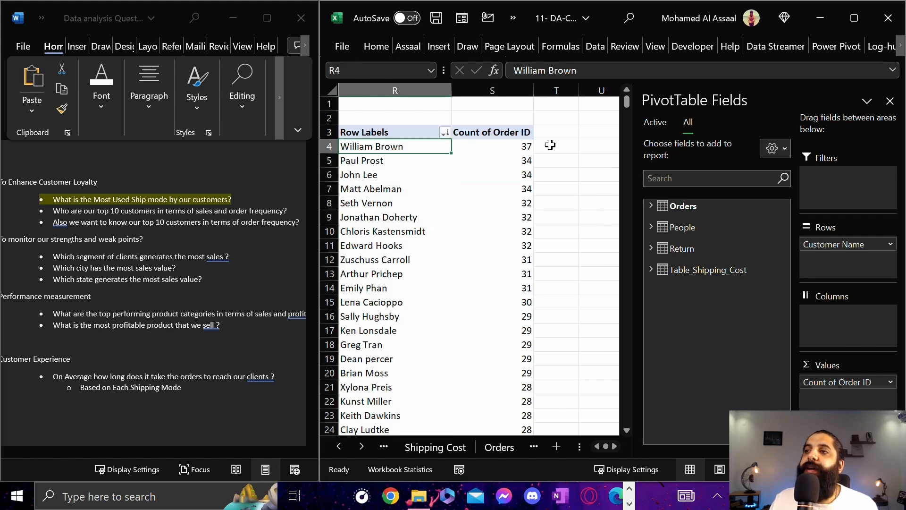
{"action": "left_click", "coordinate": [508, 148]}
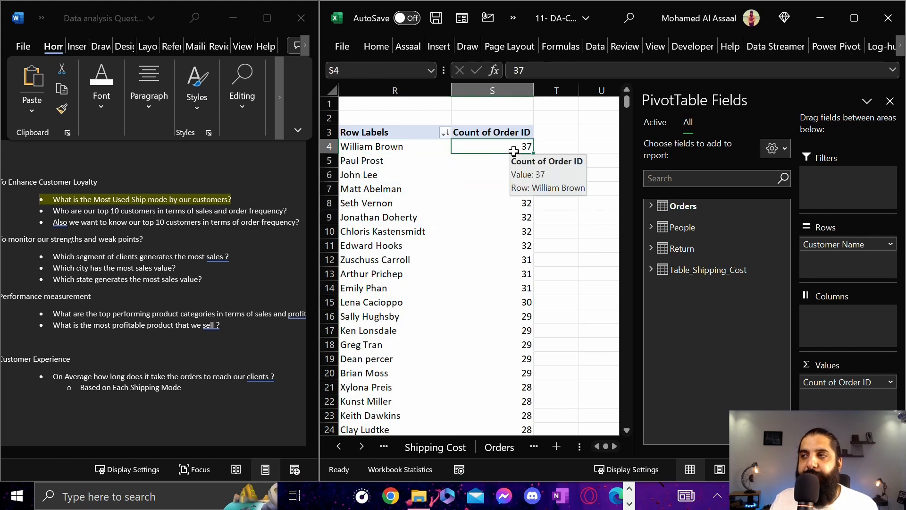
{"action": "double_click", "coordinate": [491, 146]}
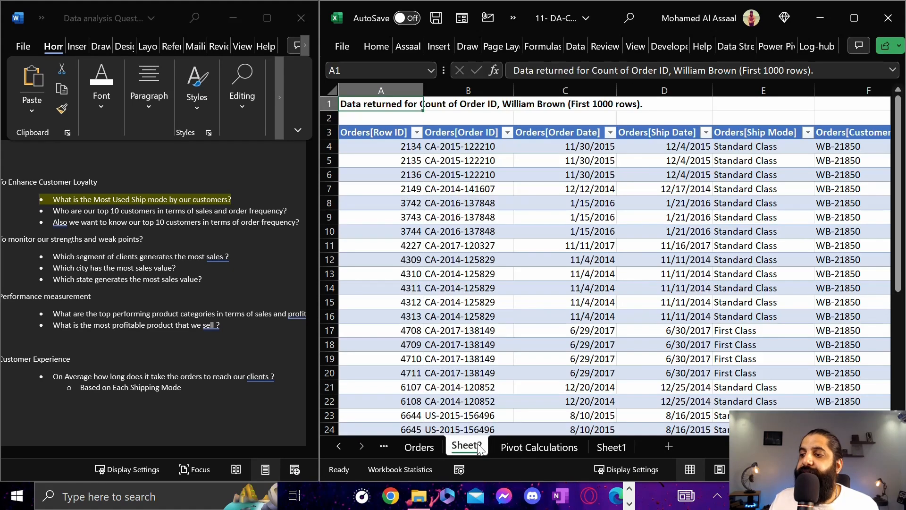
Examine which Order IDs repeat in the drill-down table and the products listed for the same order
{"action": "left_click", "coordinate": [467, 156]}
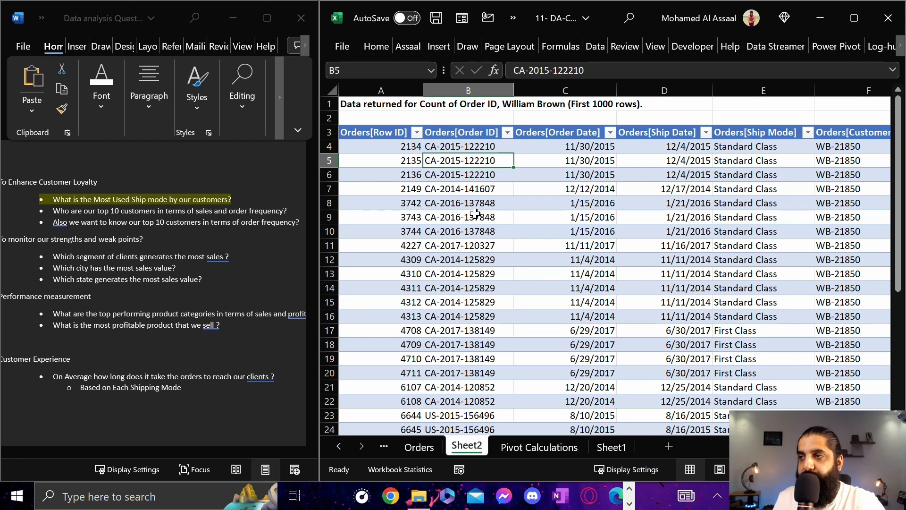
{"action": "left_click_drag", "start_coordinate": [467, 146], "coordinate": [476, 174]}
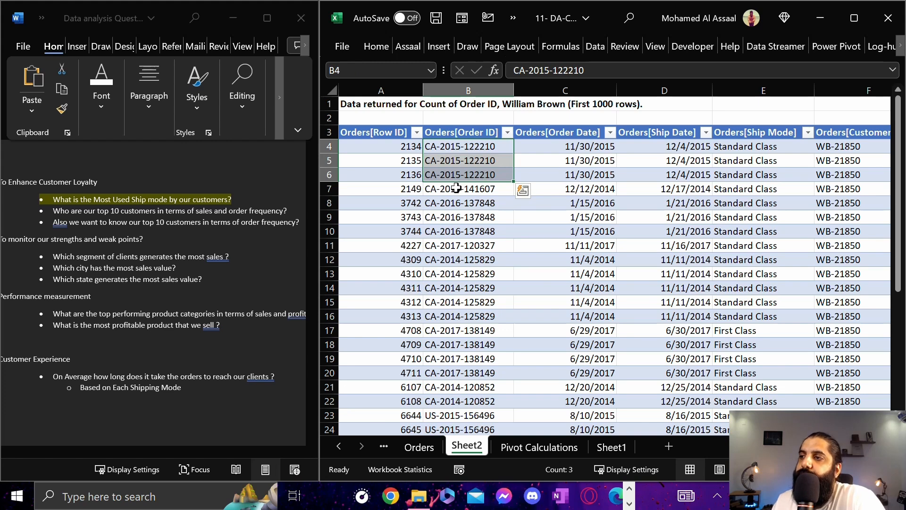
{"action": "left_click_drag", "start_coordinate": [456, 205], "coordinate": [486, 216]}
{"action": "left_click", "coordinate": [455, 235]}
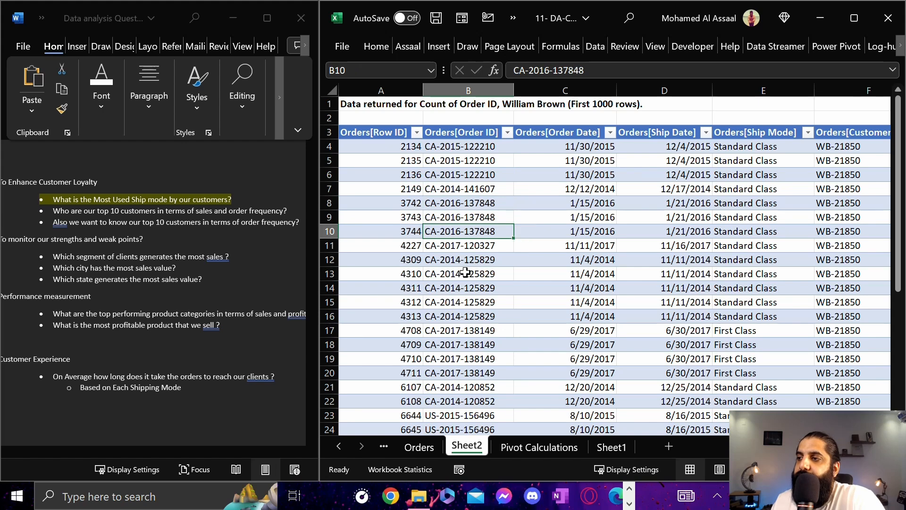
{"action": "left_click_drag", "start_coordinate": [429, 260], "coordinate": [775, 314]}
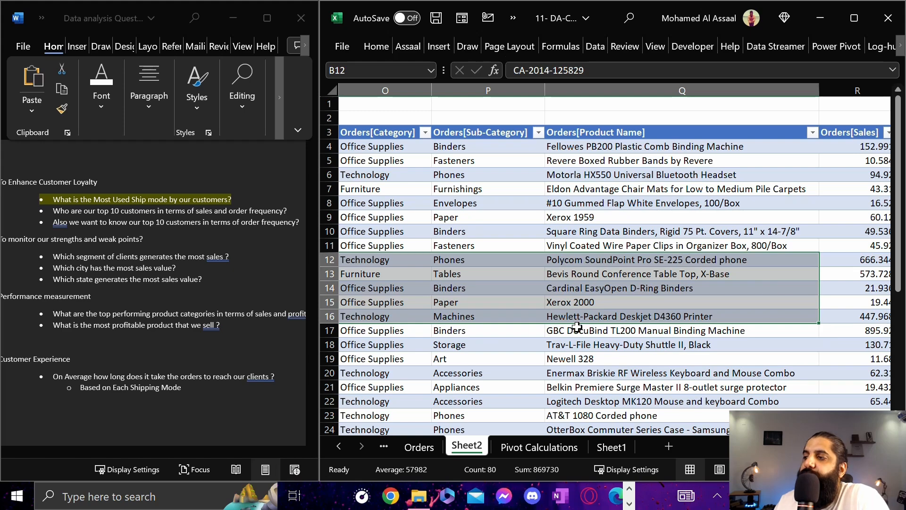
{"action": "left_click_drag", "start_coordinate": [840, 447], "coordinate": [771, 447]}
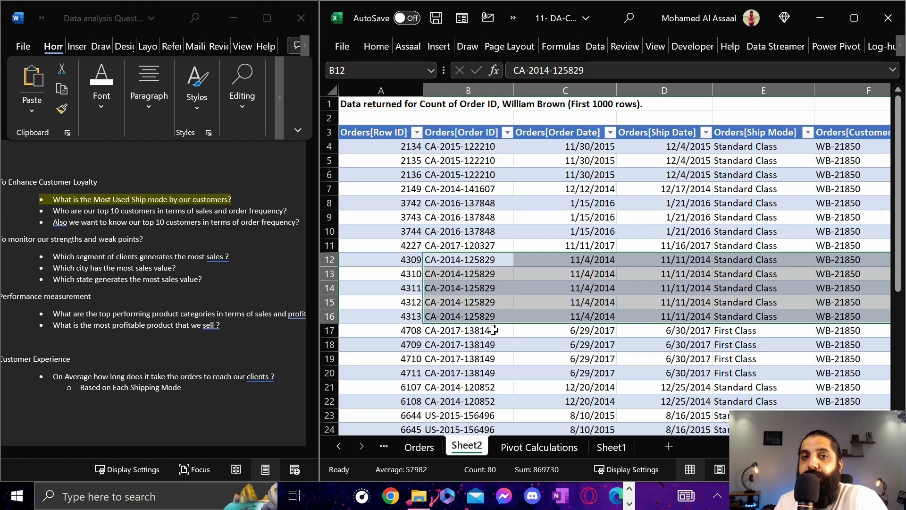
{"action": "left_click_drag", "start_coordinate": [463, 259], "coordinate": [461, 315]}
{"action": "left_click", "coordinate": [488, 260]}
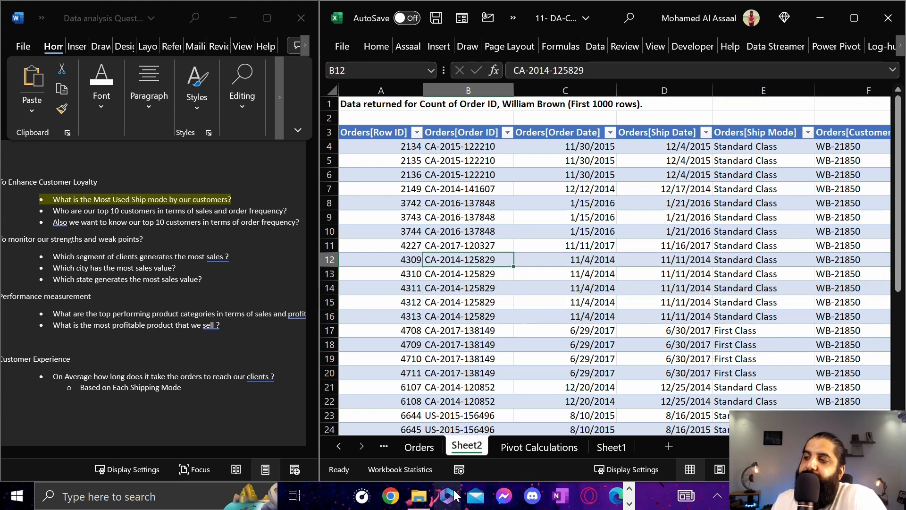
Delete the drill-down sheet Sheet2
{"action": "right_click", "coordinate": [466, 447]}
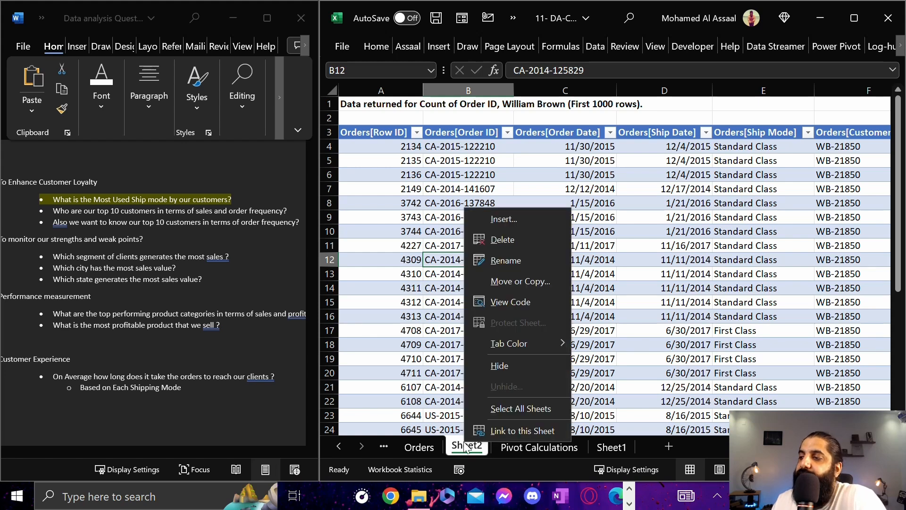
{"action": "left_click", "coordinate": [506, 241]}
{"action": "left_click", "coordinate": [432, 285]}
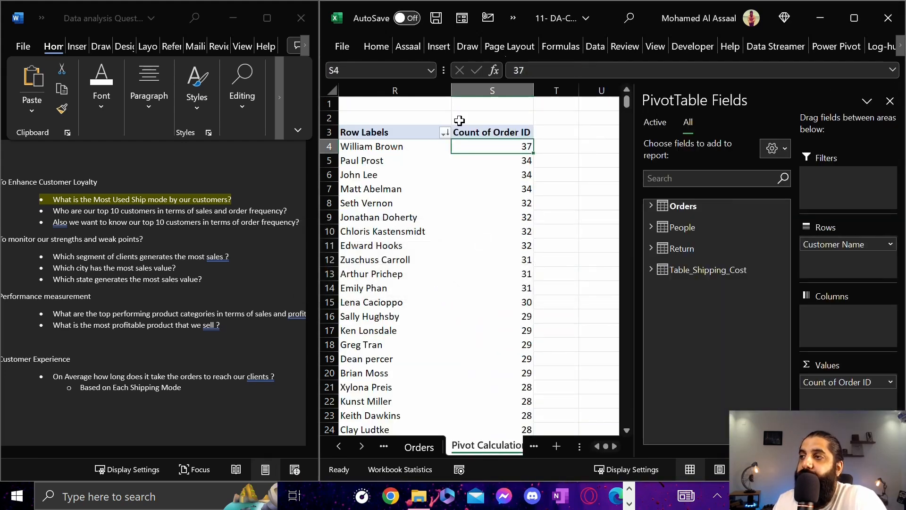
Open the detail rows behind the top customer's Count of Order ID once more
{"action": "left_click", "coordinate": [519, 161]}
{"action": "left_click", "coordinate": [522, 148]}
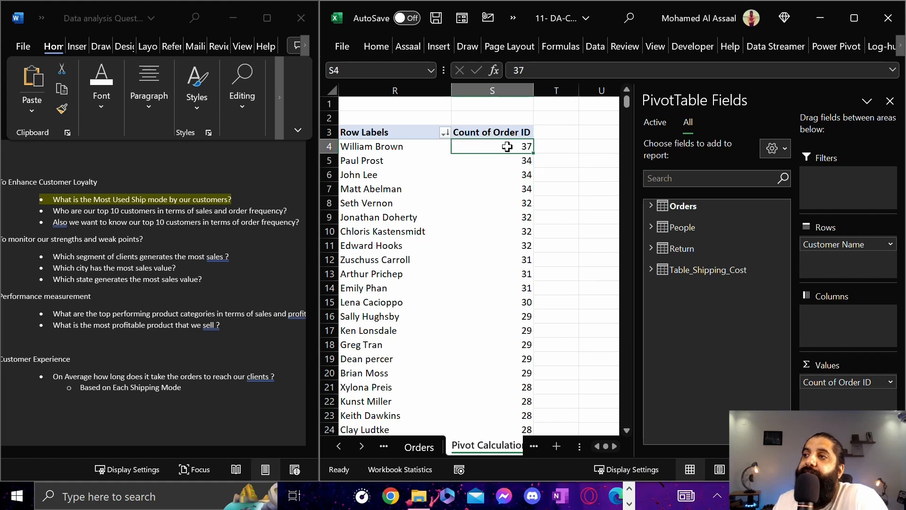
{"action": "double_click", "coordinate": [509, 148]}
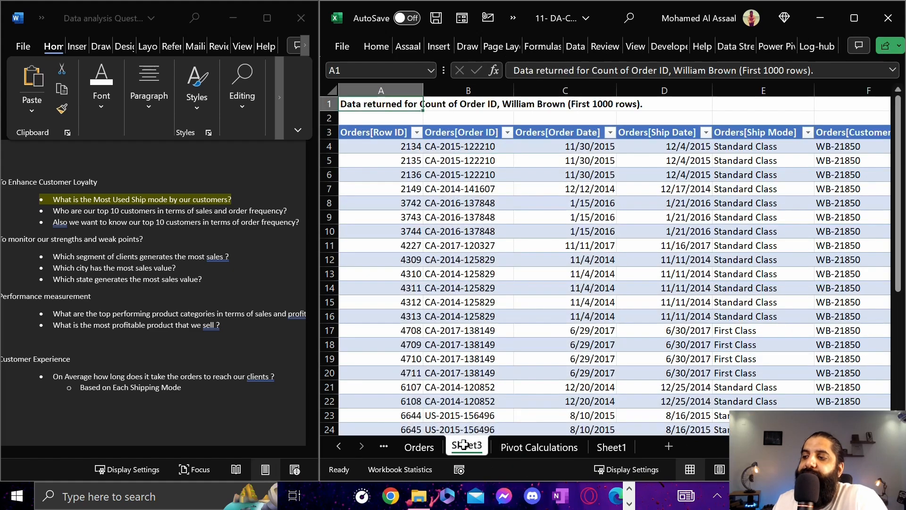
Review the order rows in the new drill-down table, moving from Order ID across to the Segment column
{"action": "scroll", "coordinate": [489, 187], "scroll_direction": "down", "scroll_amount": 4}
{"action": "scroll", "coordinate": [489, 194], "scroll_direction": "down", "scroll_amount": 8}
{"action": "scroll", "coordinate": [489, 197], "scroll_direction": "up", "scroll_amount": 12}
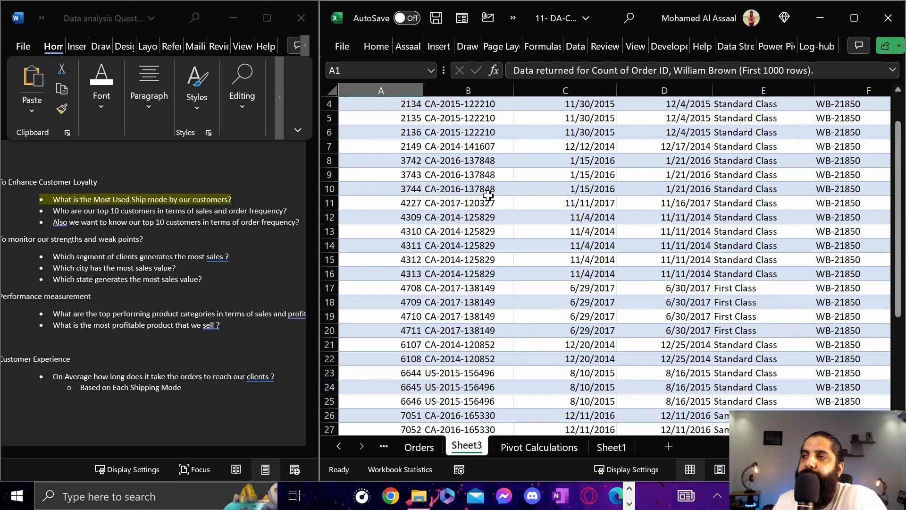
{"action": "left_click", "coordinate": [472, 162]}
{"action": "left_click", "coordinate": [527, 164]}
{"action": "key", "text": "Right"}
{"action": "key", "text": "Left"}
{"action": "key", "text": "Left"}
{"action": "key", "text": "Right"}
{"action": "key", "text": "Right"}
{"action": "key", "text": "Right"}
{"action": "key", "text": "Right"}
{"action": "key", "text": "Right"}
{"action": "key", "text": "Right"}
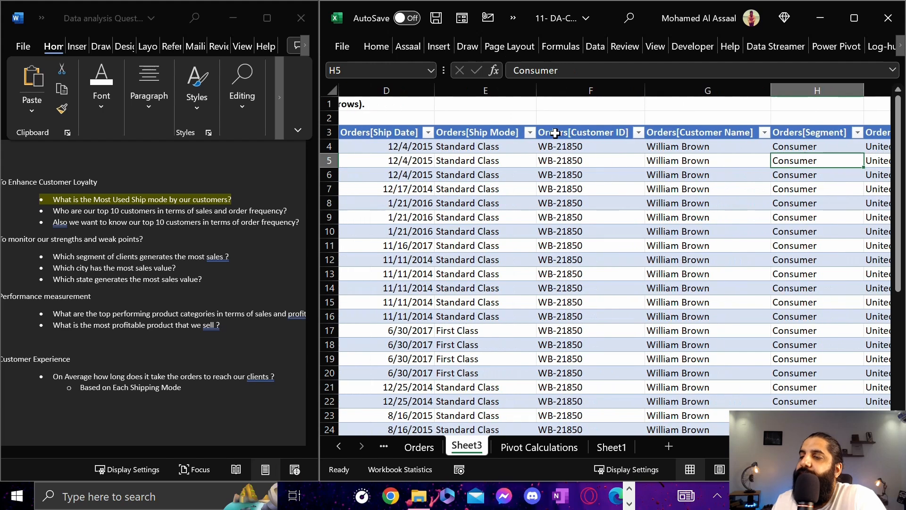
Check the filter lists of the Customer ID and Customer Name columns for the values they contain
{"action": "left_click", "coordinate": [638, 132]}
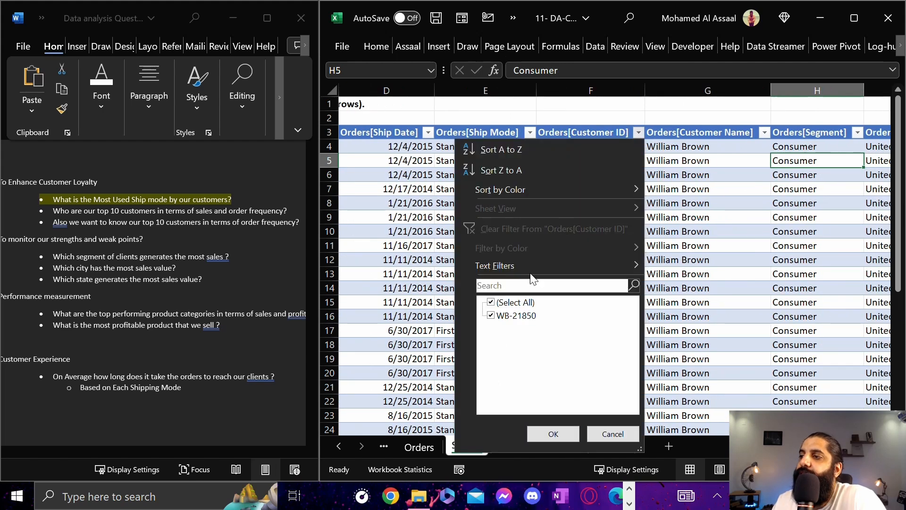
{"action": "left_click", "coordinate": [553, 434]}
{"action": "left_click", "coordinate": [764, 133]}
{"action": "left_click", "coordinate": [679, 433]}
{"action": "left_click", "coordinate": [472, 188]}
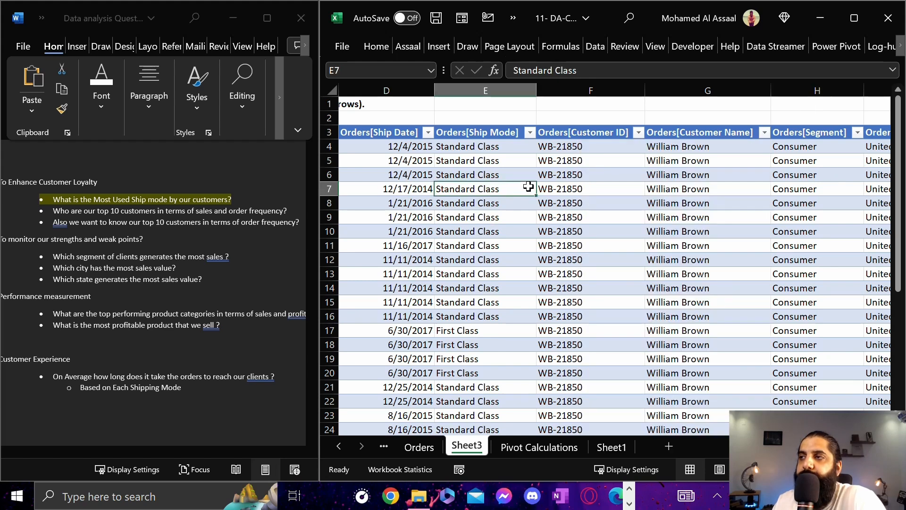
Delete the drill-down sheet Sheet3 permanently
{"action": "right_click", "coordinate": [471, 444]}
{"action": "left_click", "coordinate": [519, 245]}
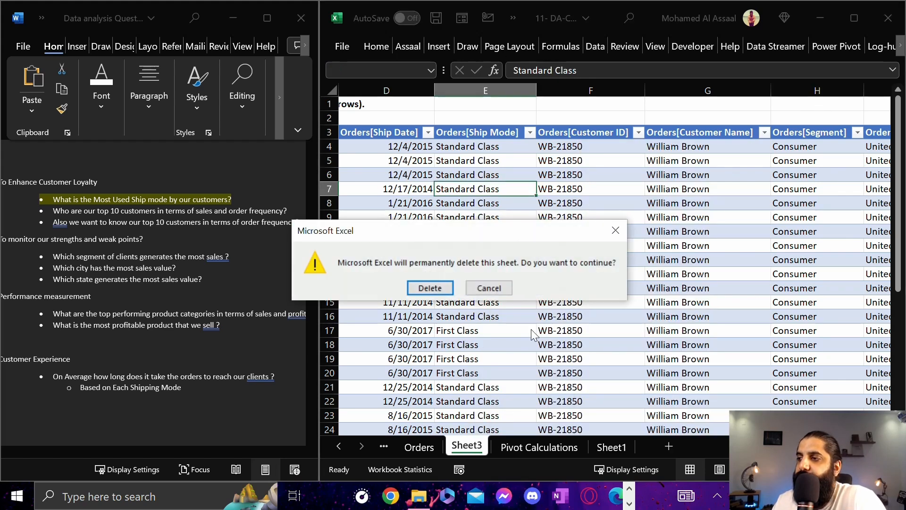
{"action": "left_click", "coordinate": [430, 288]}
Set the Order ID value field in the PivotTable to summarize by Distinct Count
{"action": "left_click", "coordinate": [890, 381]}
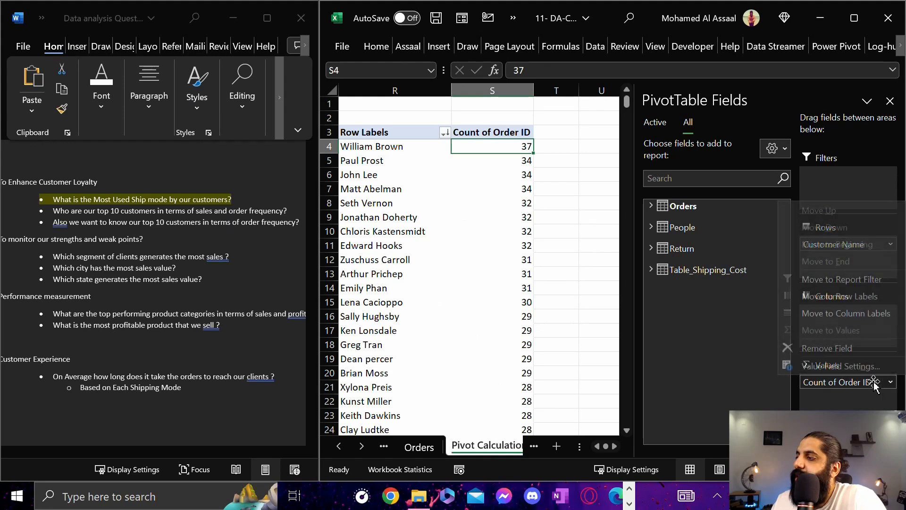
{"action": "left_click", "coordinate": [831, 372]}
{"action": "scroll", "coordinate": [678, 247], "scroll_direction": "down", "scroll_amount": 2}
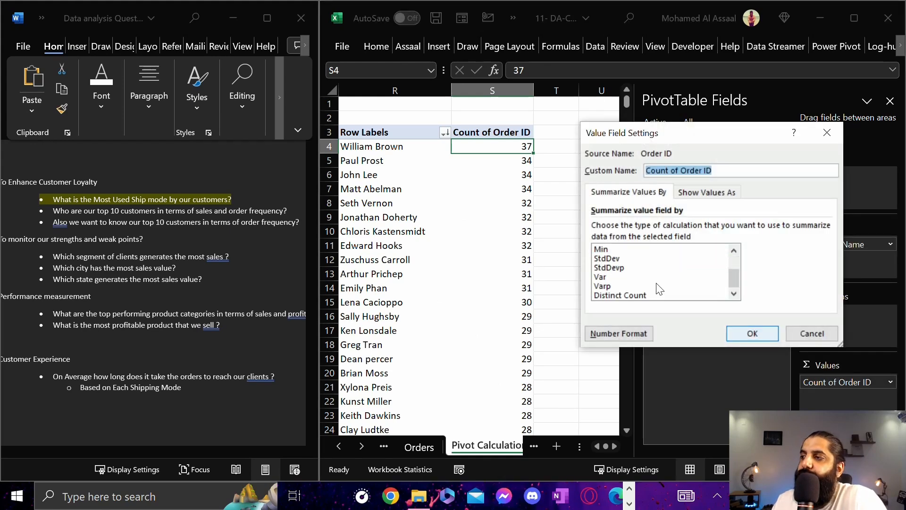
{"action": "left_click", "coordinate": [618, 293]}
{"action": "left_click", "coordinate": [739, 334]}
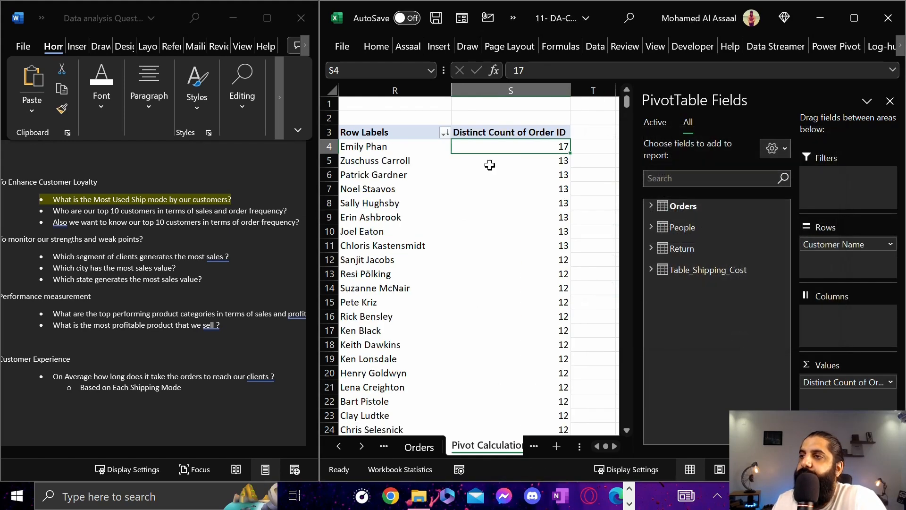
Filter the PivotTable's customer names to the top 10 items by Distinct Count of Order ID
{"action": "key", "text": "Down"}
{"action": "key", "text": "Left"}
{"action": "key", "text": "Left"}
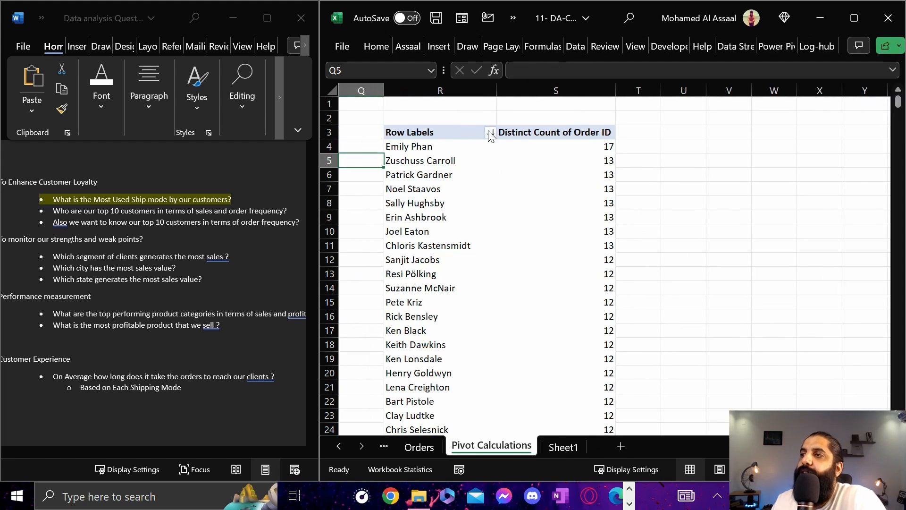
{"action": "left_click", "coordinate": [490, 132]}
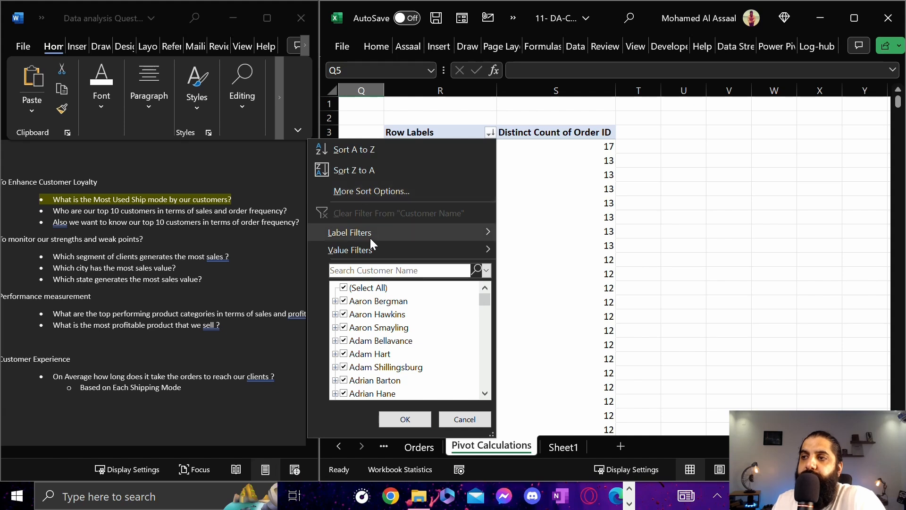
{"action": "mouse_move", "coordinate": [373, 249]}
{"action": "left_click", "coordinate": [550, 443]}
{"action": "left_click_drag", "start_coordinate": [635, 207], "coordinate": [484, 197]}
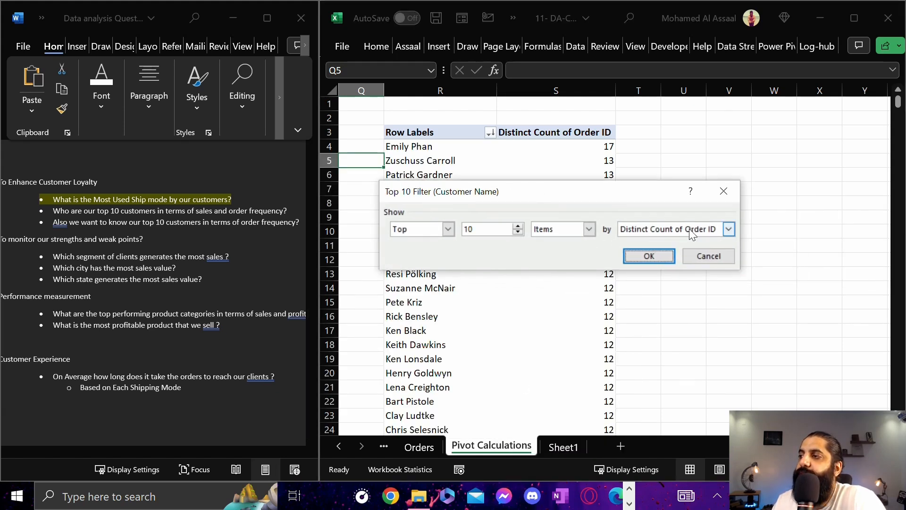
{"action": "left_click", "coordinate": [632, 260]}
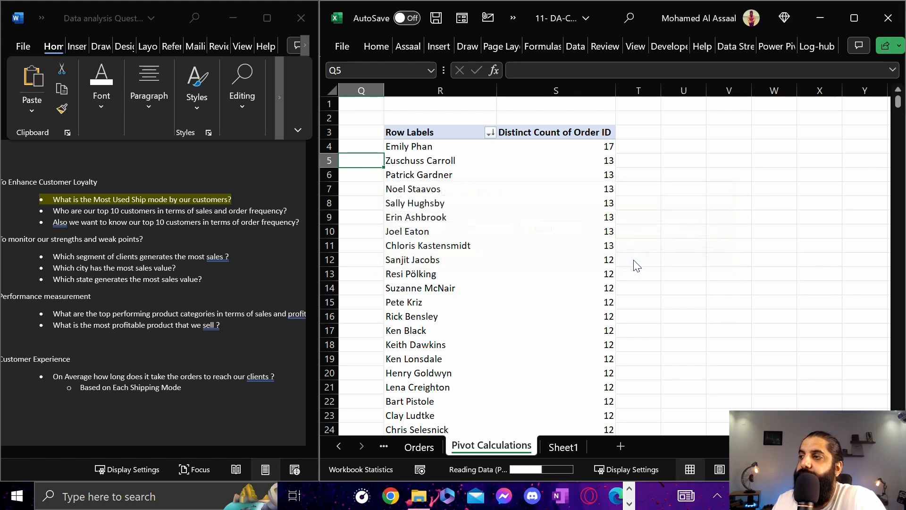
{"action": "left_click", "coordinate": [411, 146]}
{"action": "left_click_drag", "start_coordinate": [410, 146], "coordinate": [528, 269]}
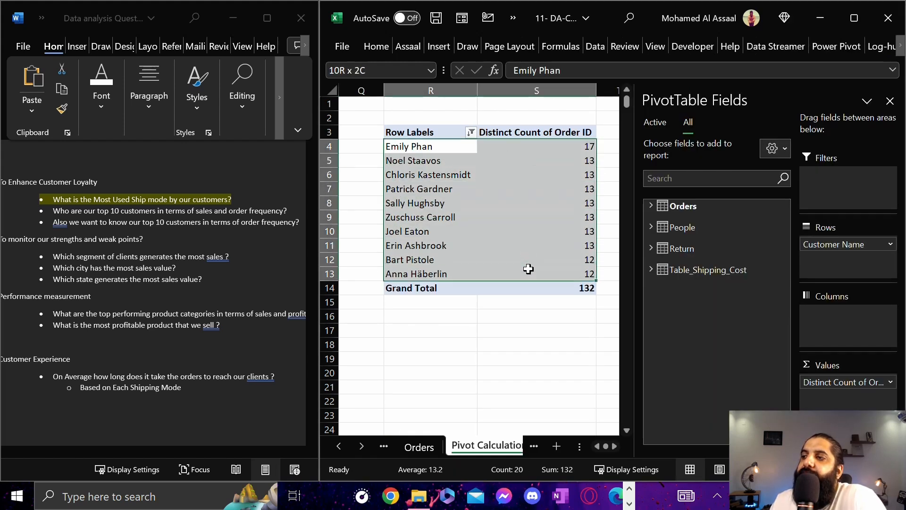
{"action": "left_click_drag", "start_coordinate": [431, 147], "coordinate": [426, 274]}
Title the filtered PivotTable "Top Customers By Order Frequency" in cell R2
{"action": "left_click", "coordinate": [426, 122]}
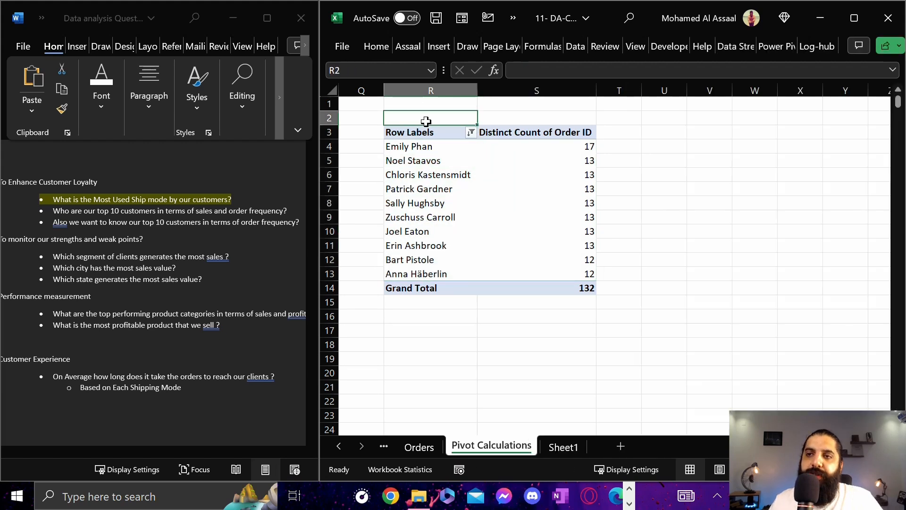
{"action": "type", "text": "Top Customers By Or"}
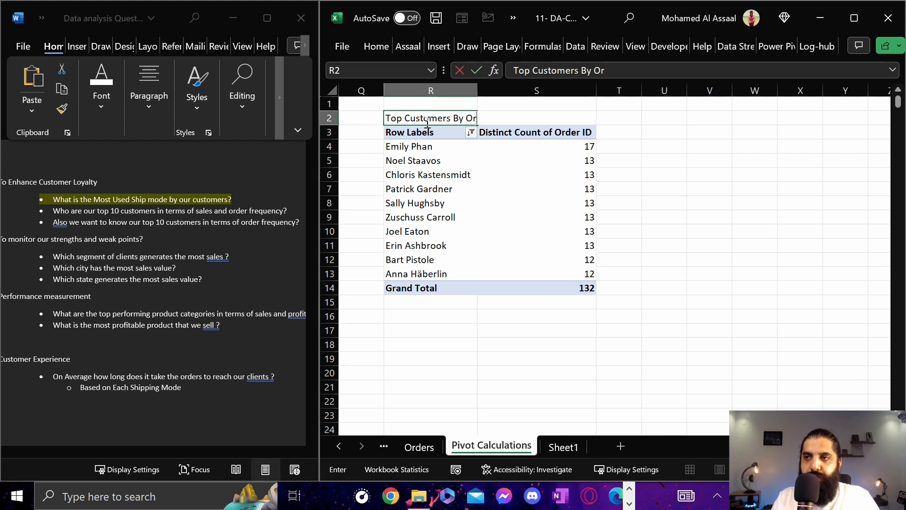
{"action": "type", "text": "der Frequency"}
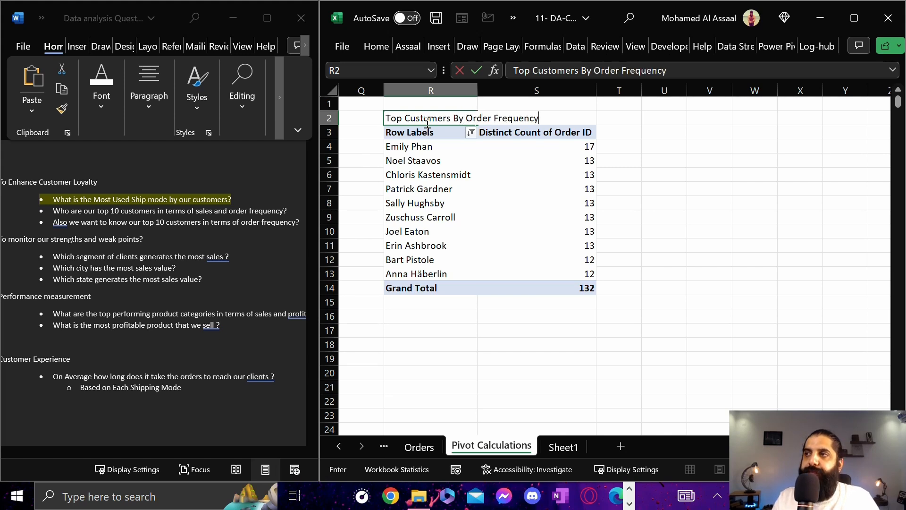
{"action": "key", "text": "ctrl+Return"}
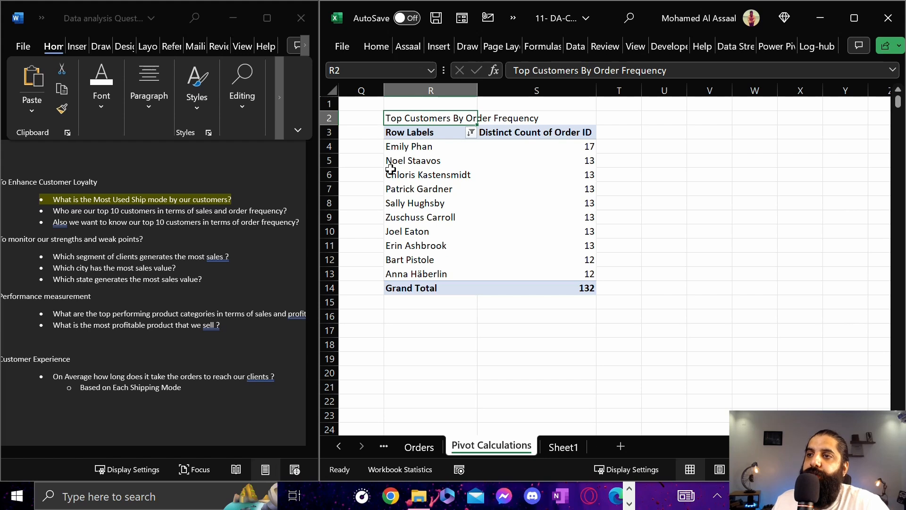
Switch to Word and remove "and order frequency" from the top 10 customers question so it ends in "in terms of sales ?"
{"action": "left_click", "coordinate": [59, 210]}
{"action": "left_click_drag", "start_coordinate": [55, 210], "coordinate": [264, 208]}
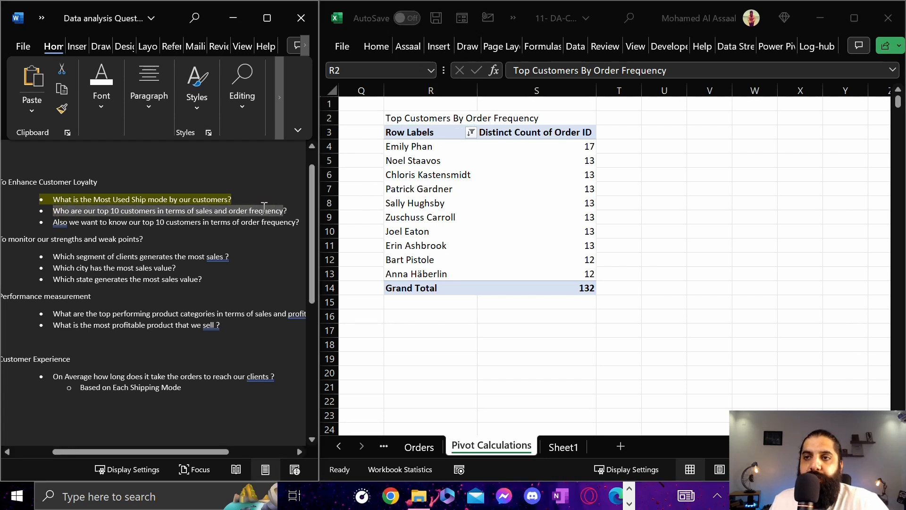
{"action": "left_click", "coordinate": [245, 211]}
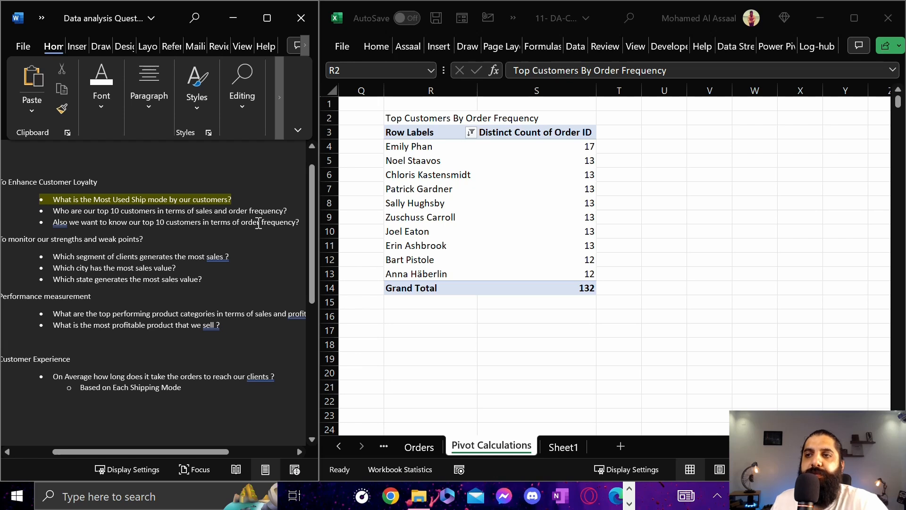
{"action": "left_click_drag", "start_coordinate": [286, 211], "coordinate": [217, 213]}
{"action": "key", "text": "BackSpace"}
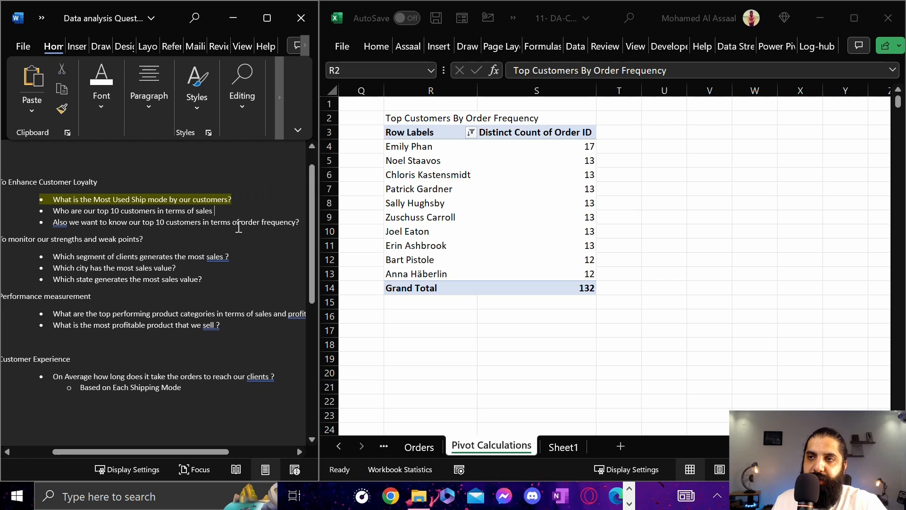
{"action": "key", "text": "Return"}
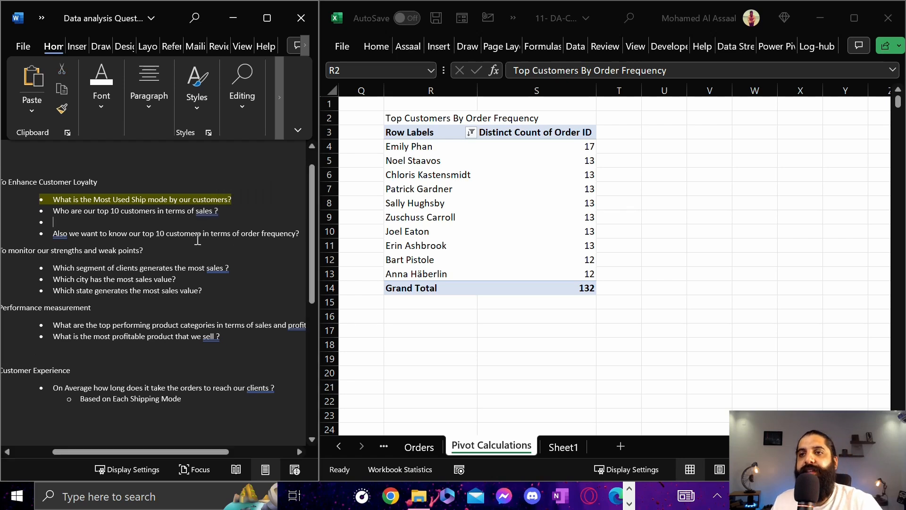
{"action": "key", "text": "BackSpace"}
{"action": "key", "text": "BackSpace"}
{"action": "key", "text": "BackSpace"}
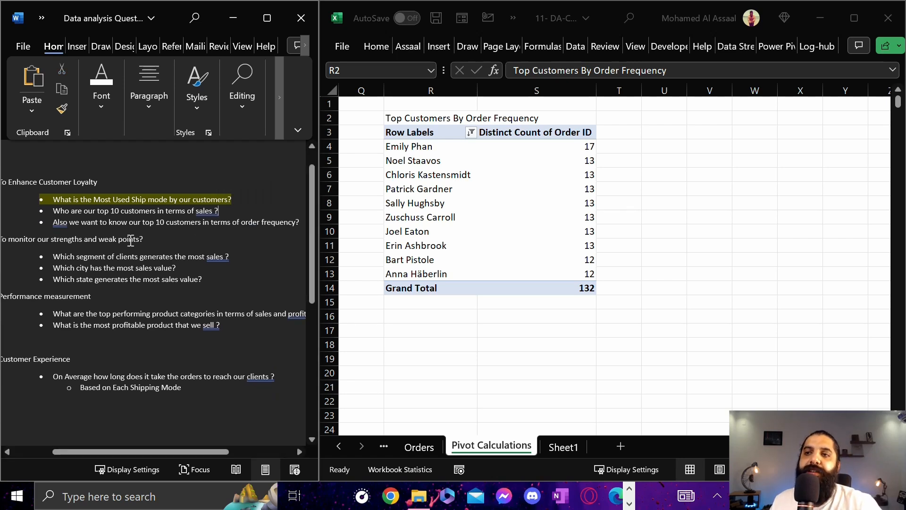
Review the Word document's list of business questions alongside the order frequency PivotTable in Excel
{"action": "scroll", "coordinate": [61, 203], "scroll_direction": "up", "scroll_amount": 1}
{"action": "left_click_drag", "start_coordinate": [64, 203], "coordinate": [290, 255]}
{"action": "left_click", "coordinate": [514, 161]}
{"action": "left_click", "coordinate": [415, 345]}
{"action": "left_click", "coordinate": [486, 190]}
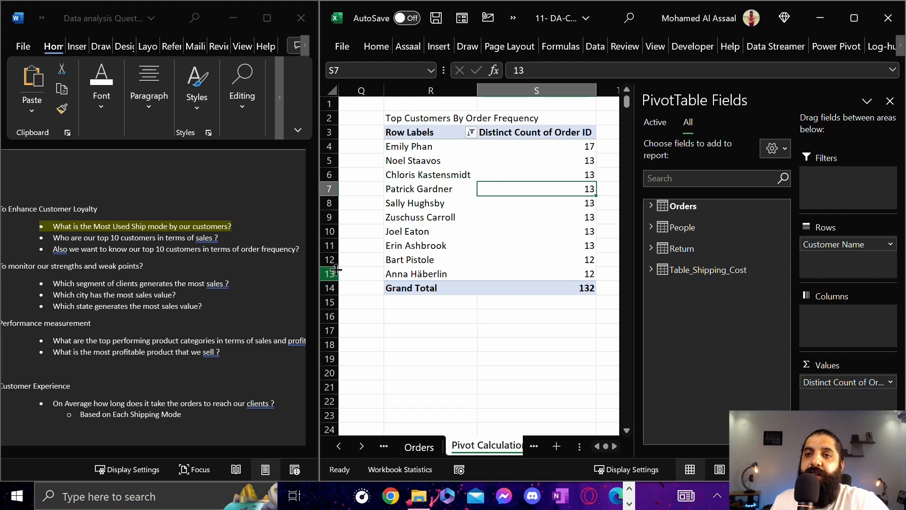
{"action": "scroll", "coordinate": [118, 245], "scroll_direction": "down", "scroll_amount": 3}
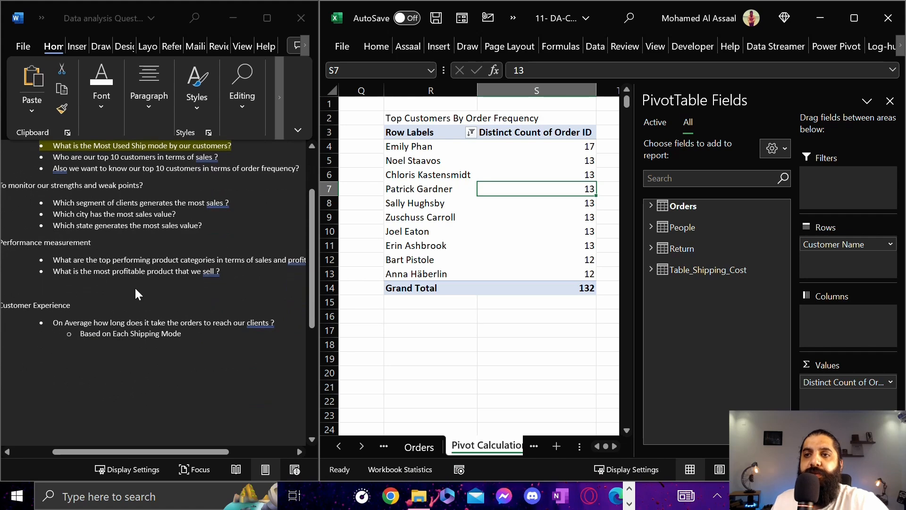
{"action": "scroll", "coordinate": [116, 267], "scroll_direction": "up", "scroll_amount": 2}
Review the PivotTables across the Pivot Calculations sheet, covering ship mode, top customers by sales and top customers by order frequency
{"action": "left_click", "coordinate": [455, 174]}
{"action": "key", "text": "Left"}
{"action": "key", "text": "Left"}
{"action": "key", "text": "Left"}
{"action": "key", "text": "Left"}
{"action": "key", "text": "Left"}
{"action": "key", "text": "Left"}
{"action": "key", "text": "Left"}
{"action": "key", "text": "Left"}
{"action": "key", "text": "Left"}
{"action": "key", "text": "Left"}
{"action": "key", "text": "Left"}
{"action": "key", "text": "Left"}
{"action": "key", "text": "Left"}
{"action": "key", "text": "Left"}
{"action": "key", "text": "Left"}
{"action": "key", "text": "Left"}
{"action": "key", "text": "Left"}
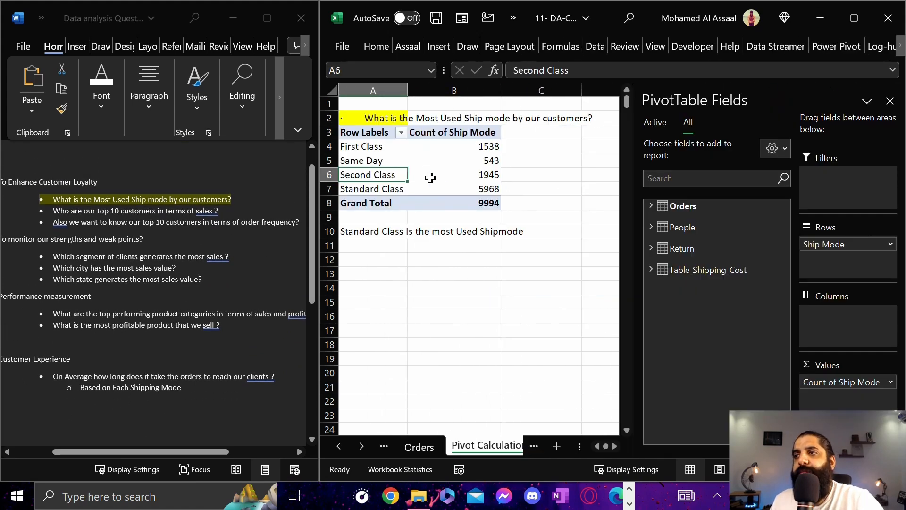
{"action": "key", "text": "Right"}
{"action": "key", "text": "Right"}
{"action": "key", "text": "Right"}
{"action": "key", "text": "Right"}
{"action": "key", "text": "Right"}
{"action": "key", "text": "Right"}
{"action": "key", "text": "Right"}
{"action": "key", "text": "Right"}
{"action": "key", "text": "Right"}
{"action": "key", "text": "Right"}
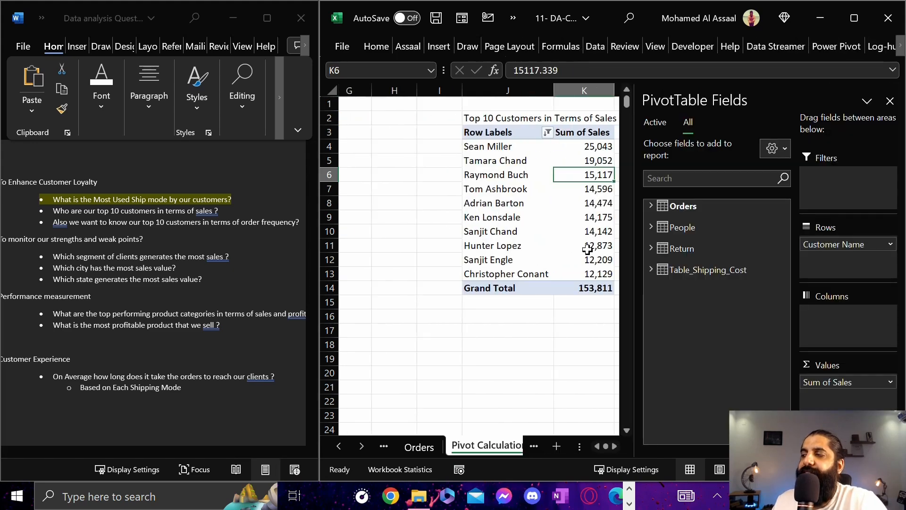
{"action": "key", "text": "Right"}
{"action": "key", "text": "Right"}
{"action": "key", "text": "Right"}
{"action": "key", "text": "Right"}
{"action": "key", "text": "Right"}
{"action": "key", "text": "Right"}
{"action": "key", "text": "Right"}
{"action": "key", "text": "Right"}
{"action": "key", "text": "Right"}
{"action": "left_click", "coordinate": [476, 226]}
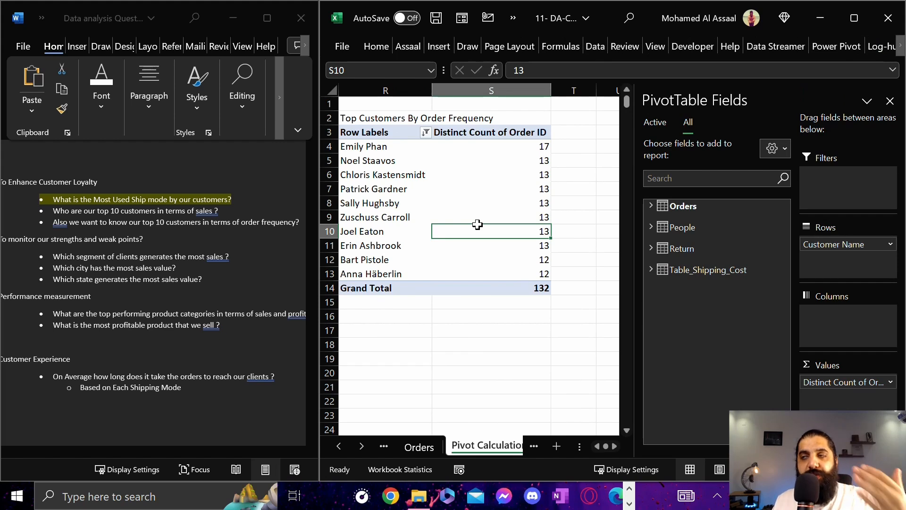